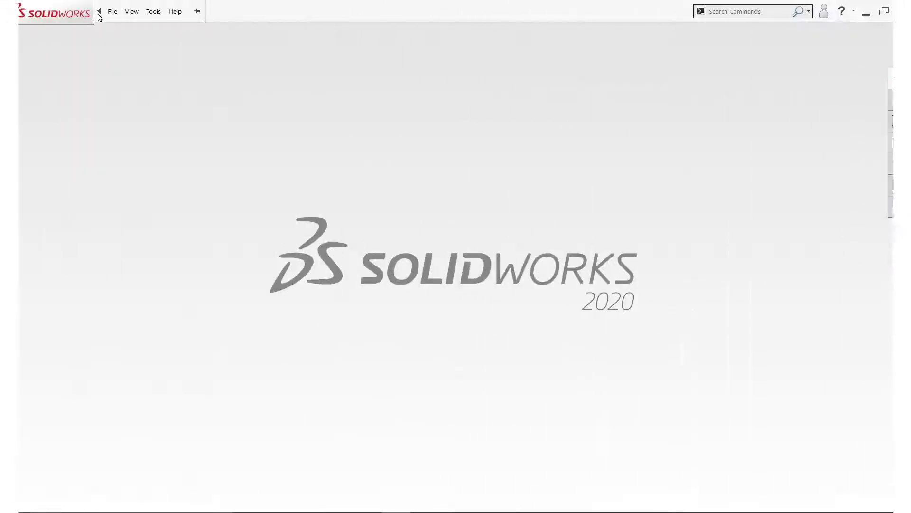
Create a new blank Part document (Part2).
{"action": "left_click", "coordinate": [113, 12]}
{"action": "left_click", "coordinate": [118, 31]}
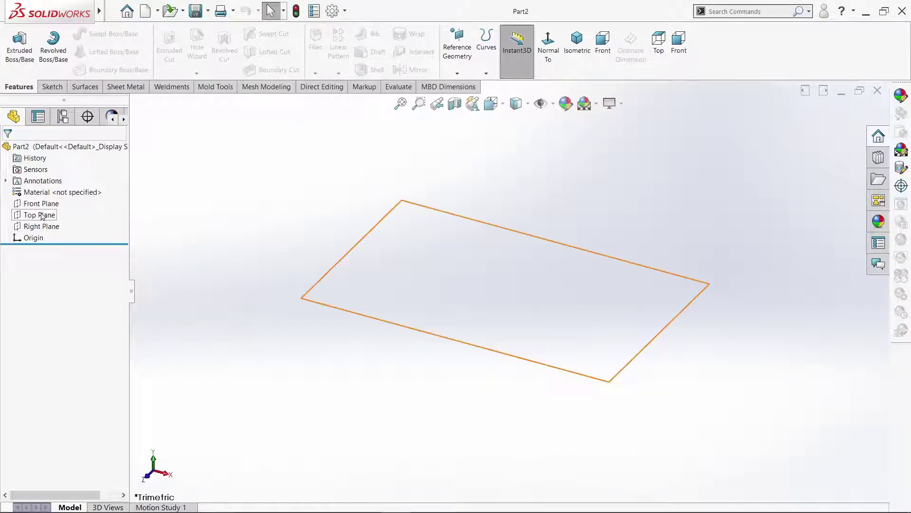
On the Top Plane, sketch two circles centred on the origin.
{"action": "left_click", "coordinate": [39, 215]}
{"action": "left_click", "coordinate": [46, 200]}
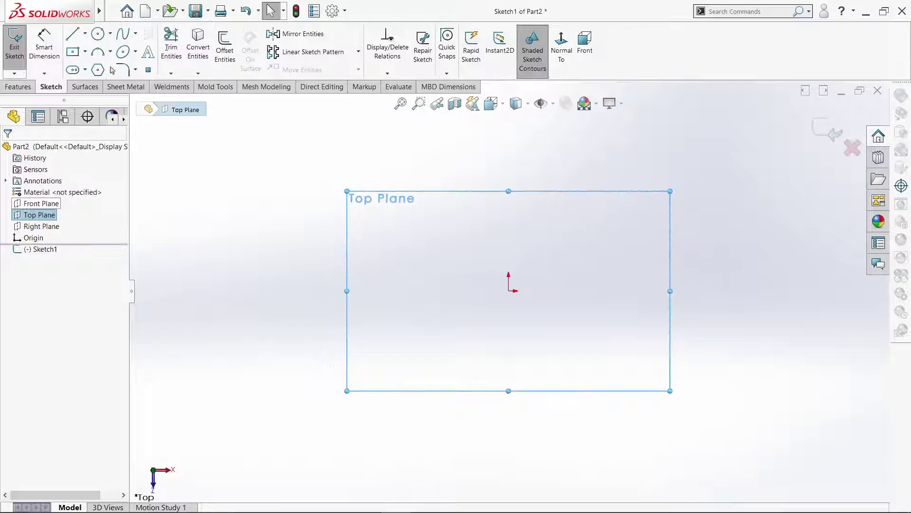
{"action": "left_click", "coordinate": [98, 34]}
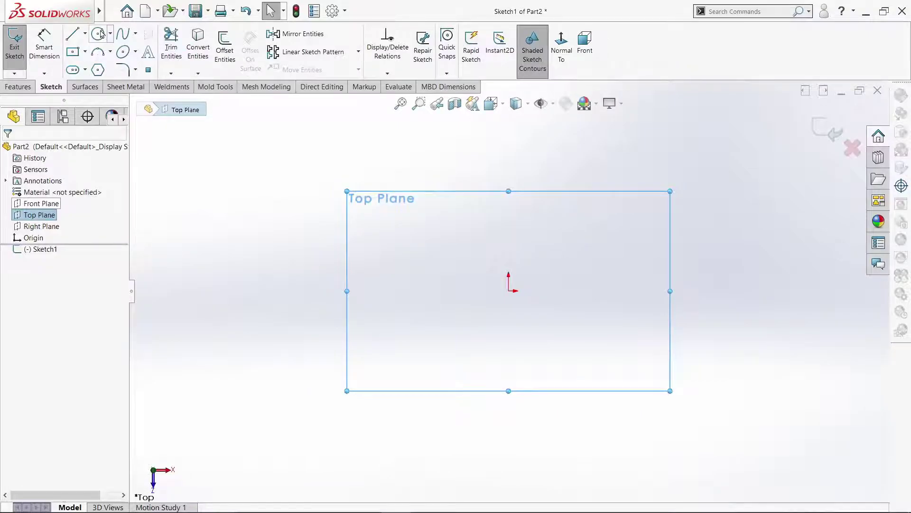
{"action": "left_click", "coordinate": [509, 291]}
{"action": "left_click", "coordinate": [439, 287]}
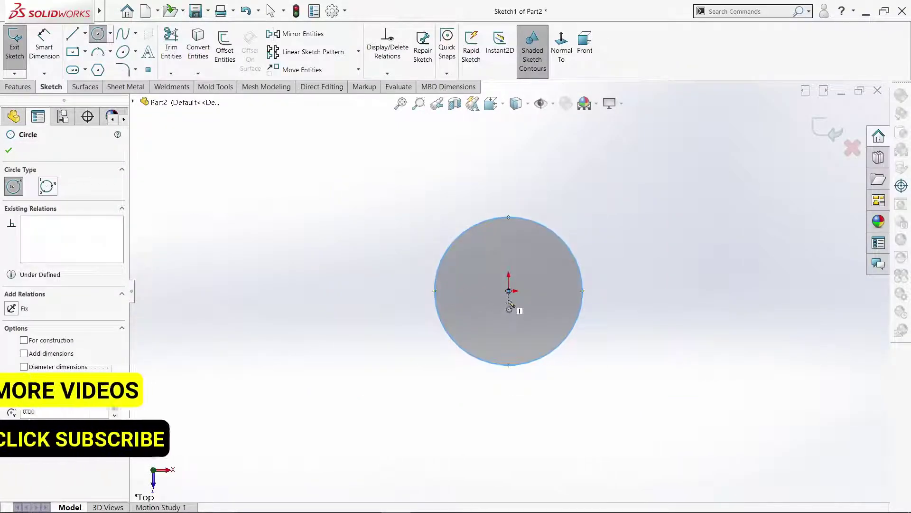
{"action": "left_click", "coordinate": [509, 291]}
{"action": "left_click", "coordinate": [458, 278]}
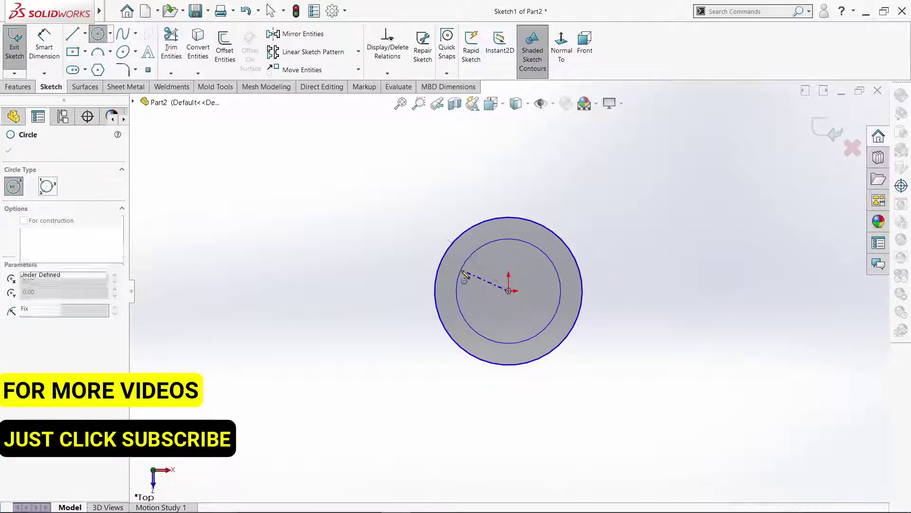
{"action": "right_click", "coordinate": [462, 266]}
{"action": "left_click", "coordinate": [484, 277]}
Dimension the outer circle at Ø32 and the inner circle at Ø24.
{"action": "left_click", "coordinate": [44, 50]}
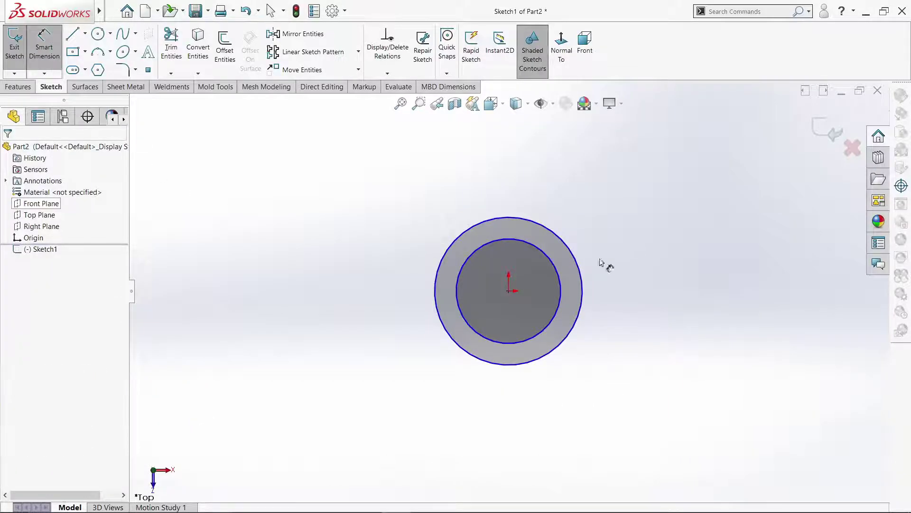
{"action": "left_click", "coordinate": [583, 278]}
{"action": "left_click", "coordinate": [713, 309]}
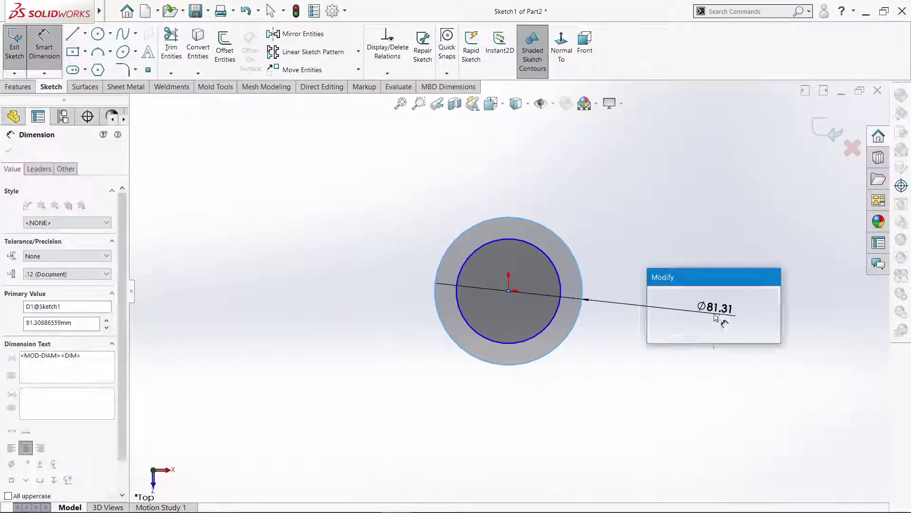
{"action": "type", "text": "32"}
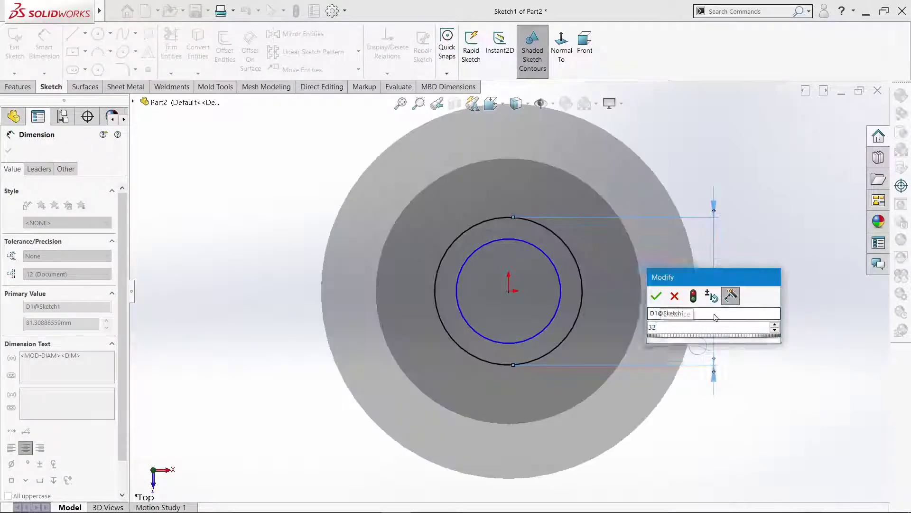
{"action": "key", "text": "Return"}
{"action": "left_click", "coordinate": [558, 309]}
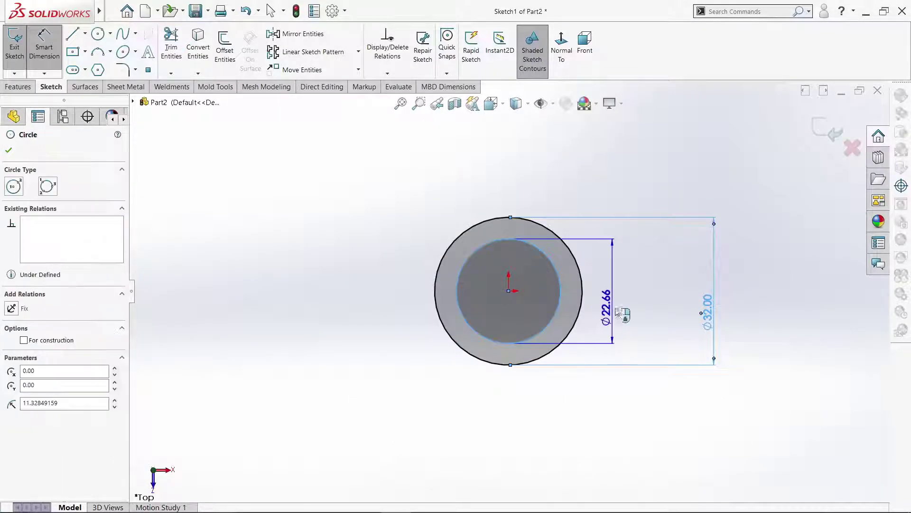
{"action": "left_click", "coordinate": [620, 305]}
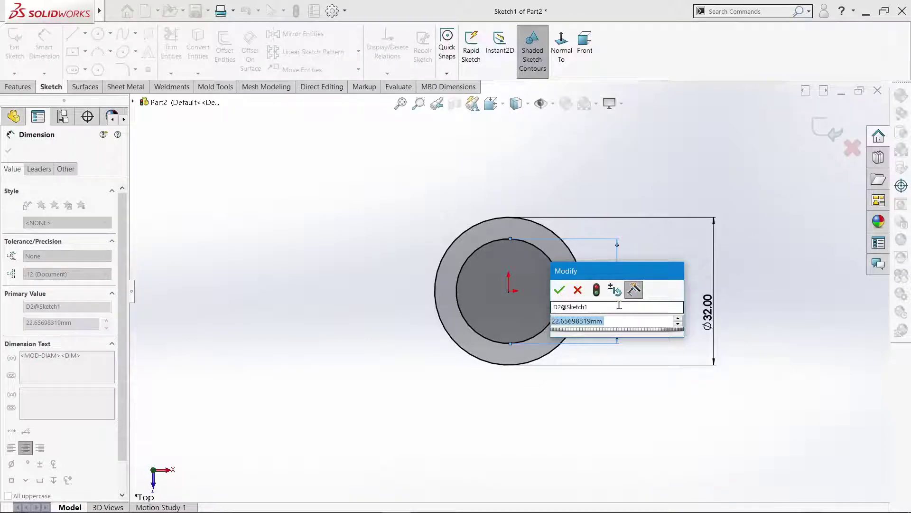
{"action": "type", "text": "24"}
{"action": "key", "text": "Return"}
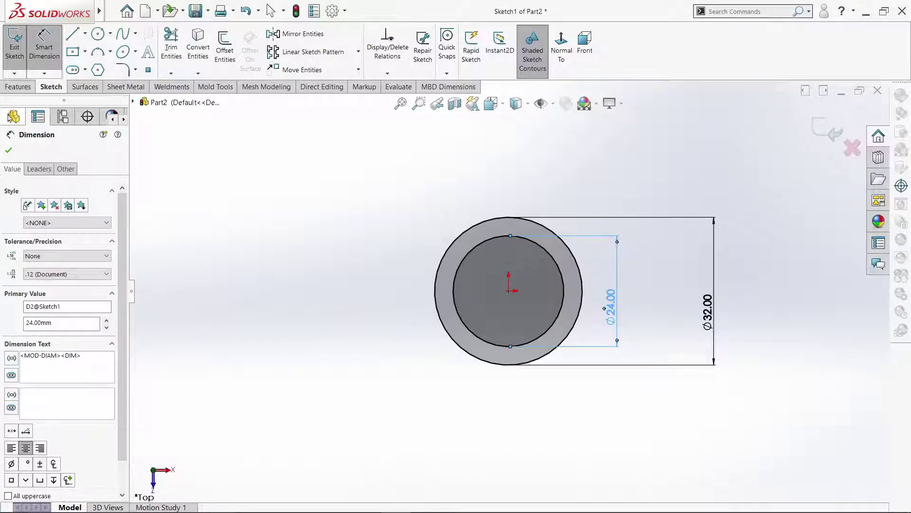
{"action": "left_click", "coordinate": [6, 150]}
{"action": "left_click", "coordinate": [19, 87]}
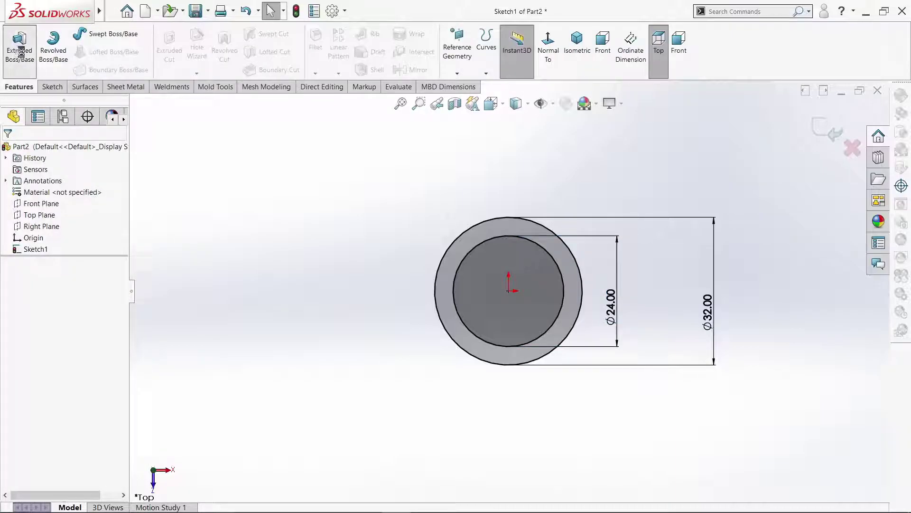
Extrude the Ø32/Ø24 ring sketch 44 mm Blind into Boss-Extrude1, then tilt the view.
{"action": "left_click", "coordinate": [19, 48]}
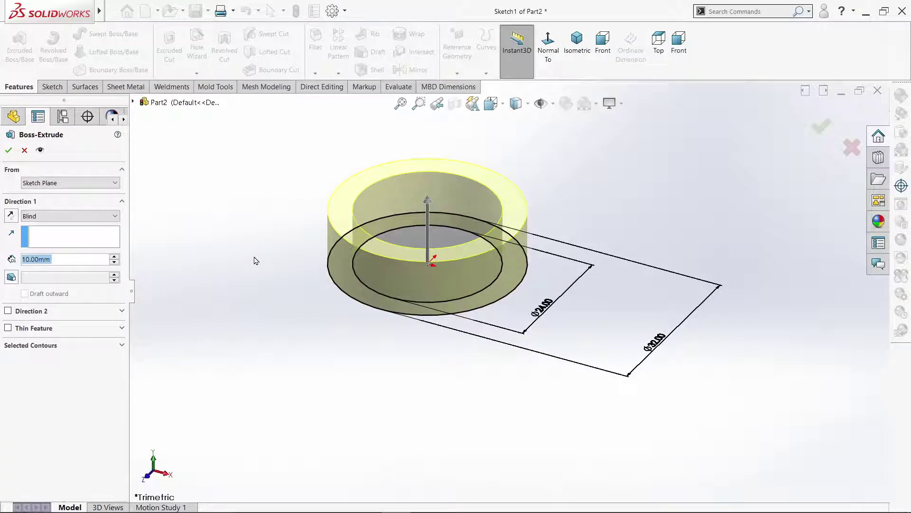
{"action": "type", "text": "44"}
{"action": "scroll", "coordinate": [255, 261], "scroll_direction": "up", "scroll_amount": 5}
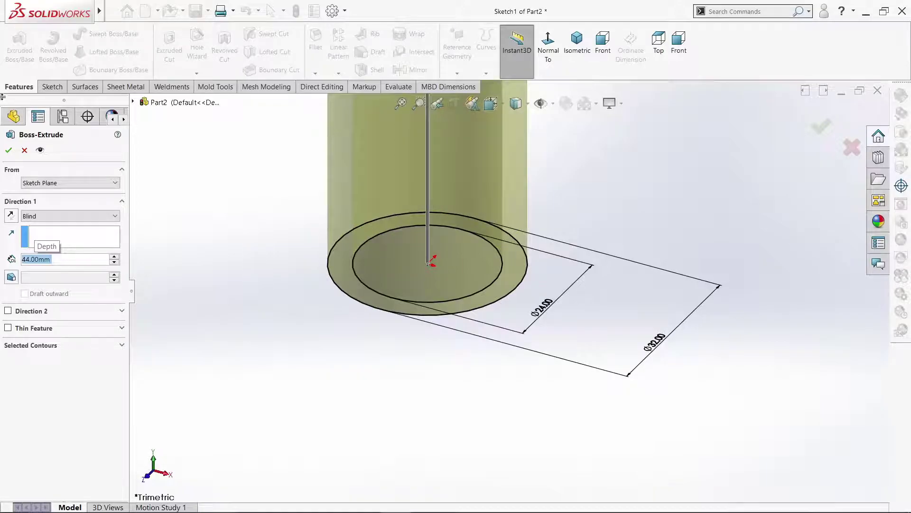
{"action": "left_click", "coordinate": [10, 151]}
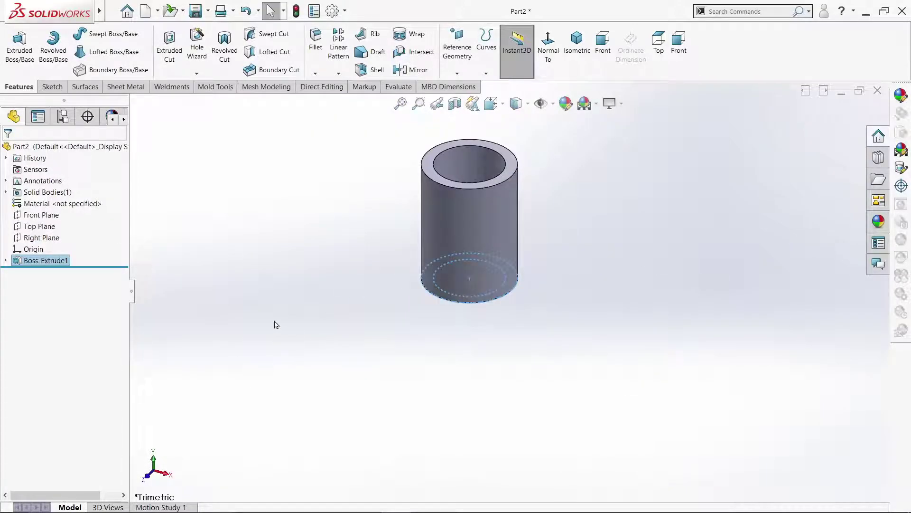
{"action": "left_click", "coordinate": [306, 228]}
{"action": "mouse_move", "coordinate": [352, 234]}
{"action": "middle_mouse_down"}
{"action": "mouse_move", "coordinate": [350, 214]}
{"action": "mouse_move", "coordinate": [324, 221]}
{"action": "middle_mouse_up"}
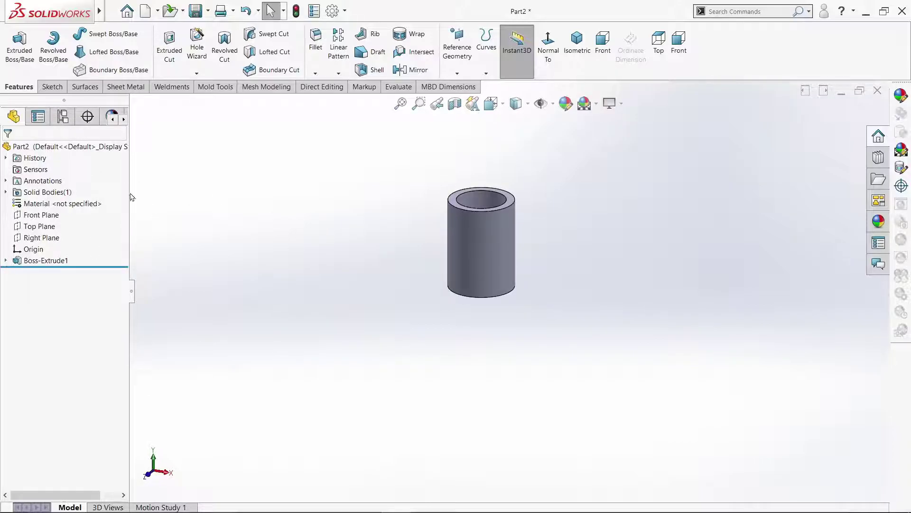
Edit Sketch1 under Boss-Extrude1 to drop the inner circle, then rebuild.
{"action": "left_click", "coordinate": [6, 260]}
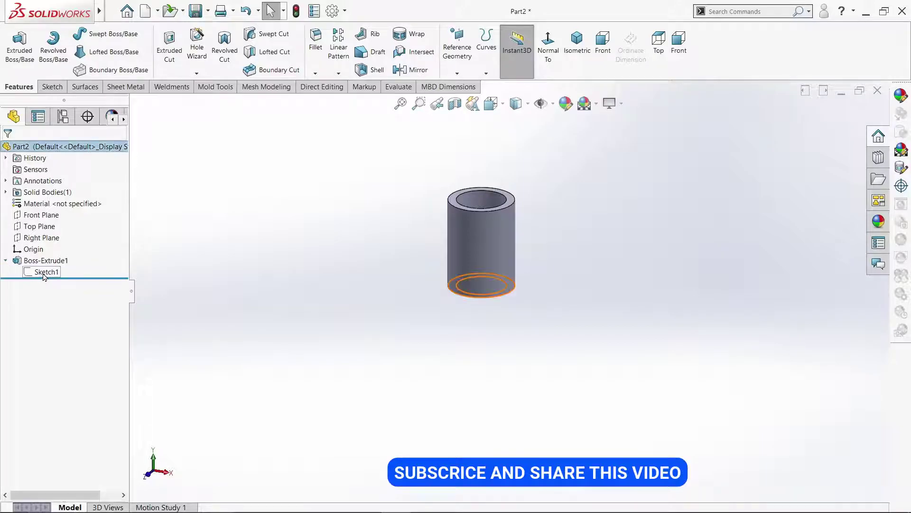
{"action": "right_click", "coordinate": [45, 272]}
{"action": "left_click", "coordinate": [52, 257]}
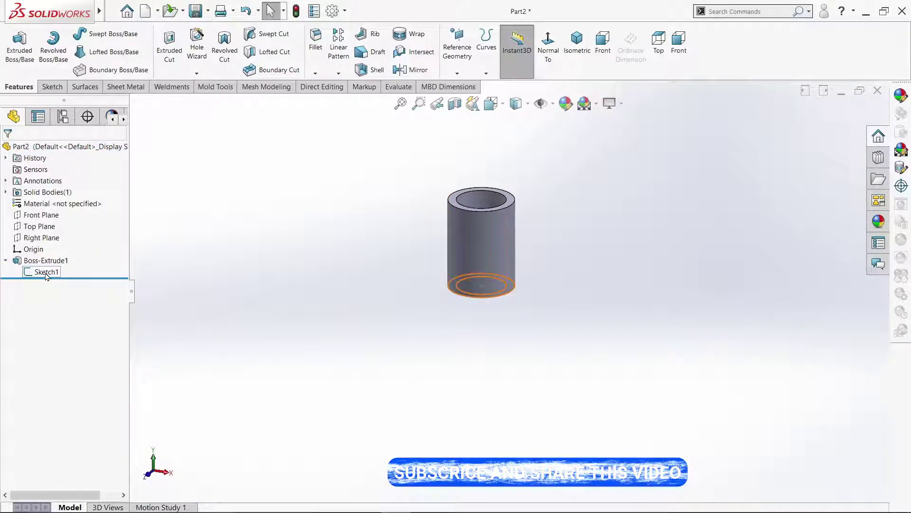
{"action": "right_click", "coordinate": [46, 271]}
{"action": "left_click", "coordinate": [120, 243]}
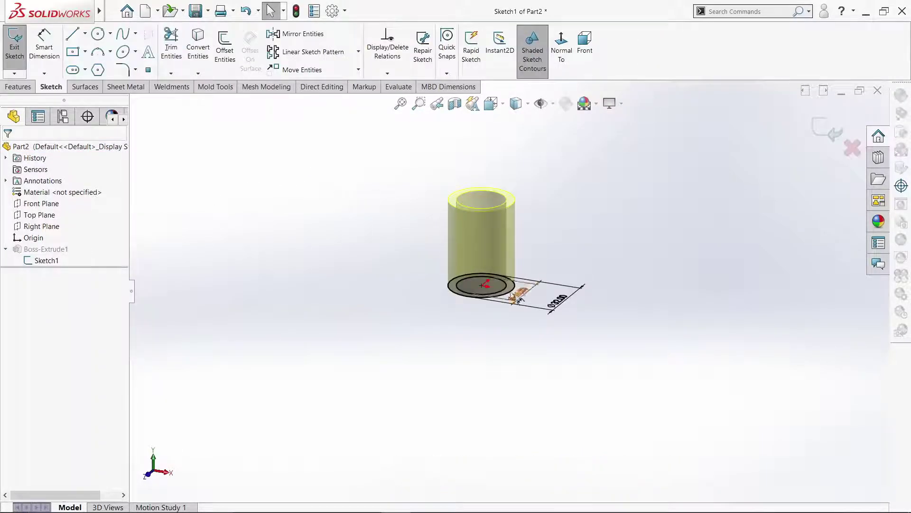
{"action": "left_click", "coordinate": [480, 296]}
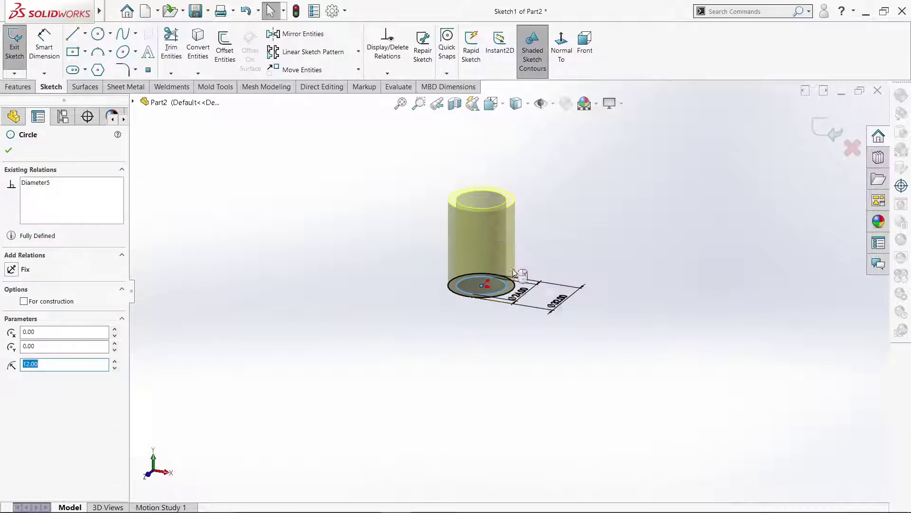
{"action": "left_click", "coordinate": [572, 262]}
{"action": "key", "text": "ctrl+b"}
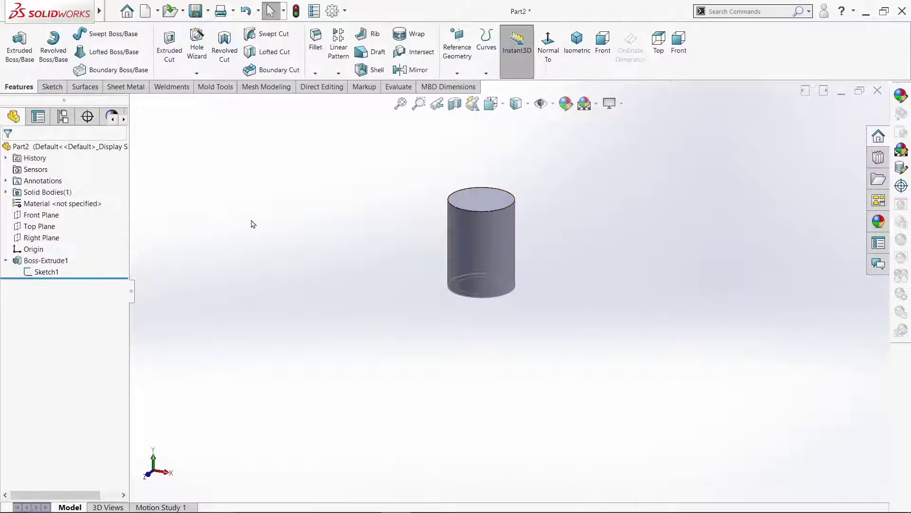
On the Front Plane, sketch a large circle centred above the cylinder.
{"action": "left_click", "coordinate": [45, 215]}
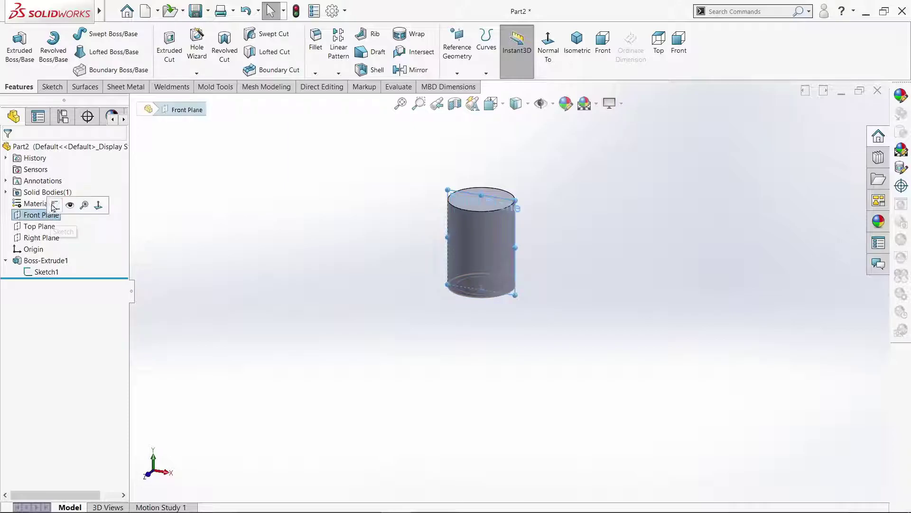
{"action": "left_click", "coordinate": [56, 204]}
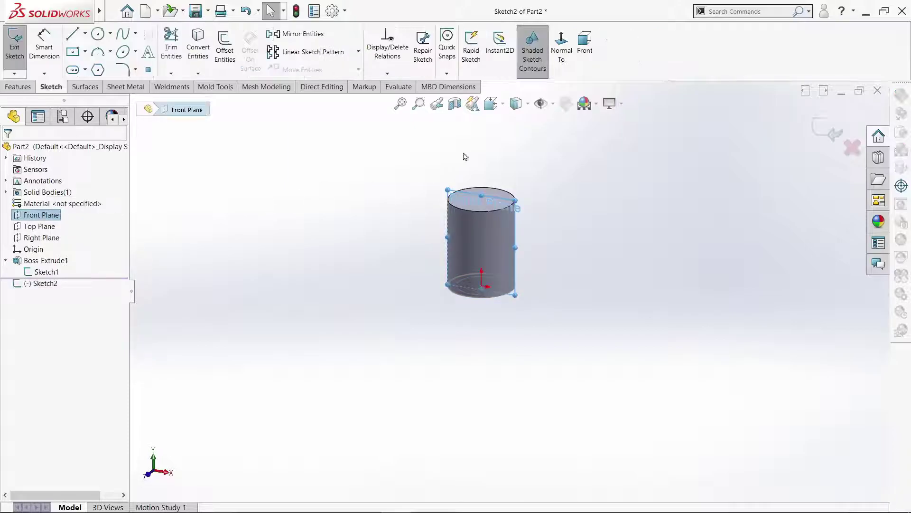
{"action": "left_click", "coordinate": [560, 55]}
{"action": "left_click", "coordinate": [512, 237]}
{"action": "scroll", "coordinate": [513, 237], "scroll_direction": "up", "scroll_amount": 3}
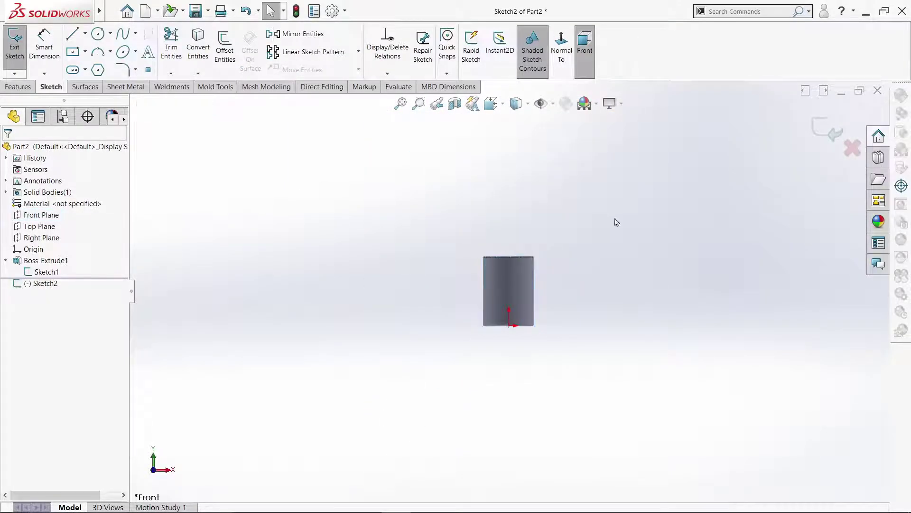
{"action": "scroll", "coordinate": [627, 242], "scroll_direction": "down", "scroll_amount": 2}
{"action": "left_click", "coordinate": [97, 33]}
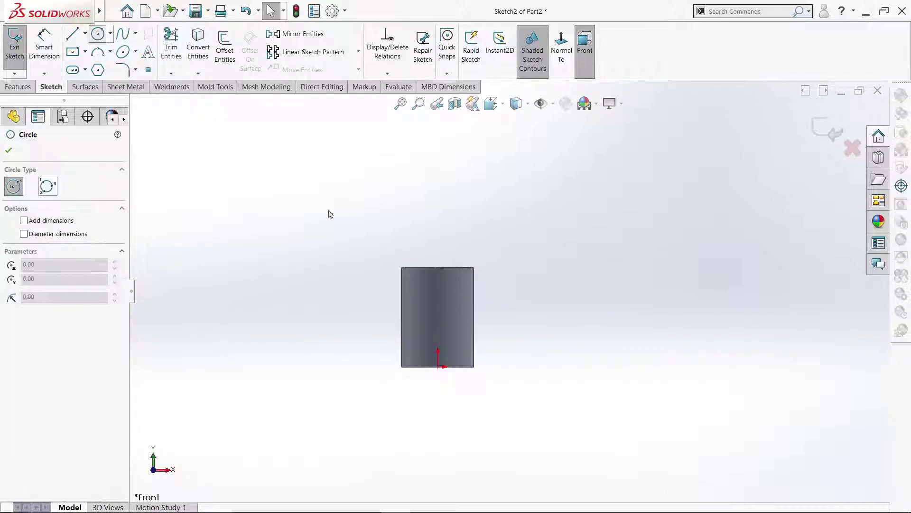
{"action": "left_click", "coordinate": [438, 189]}
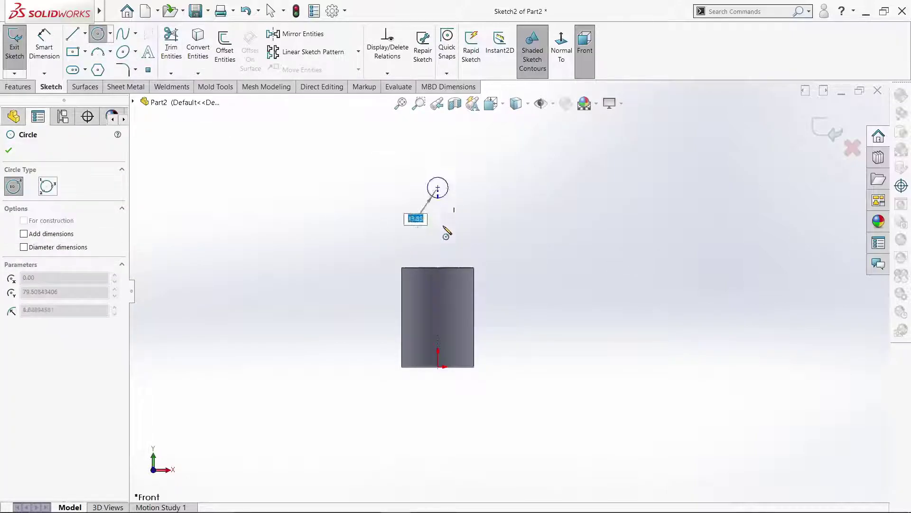
{"action": "left_click", "coordinate": [437, 312]}
{"action": "right_click", "coordinate": [454, 315]}
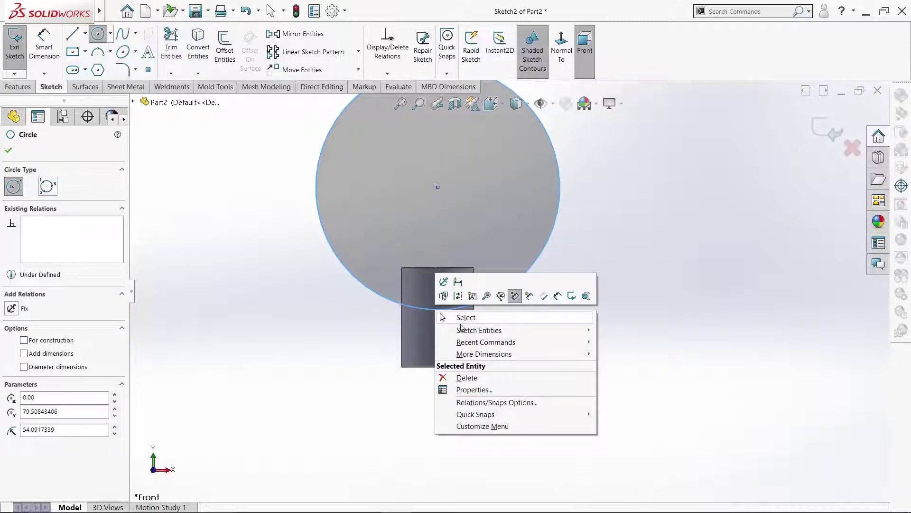
{"action": "left_click", "coordinate": [461, 322]}
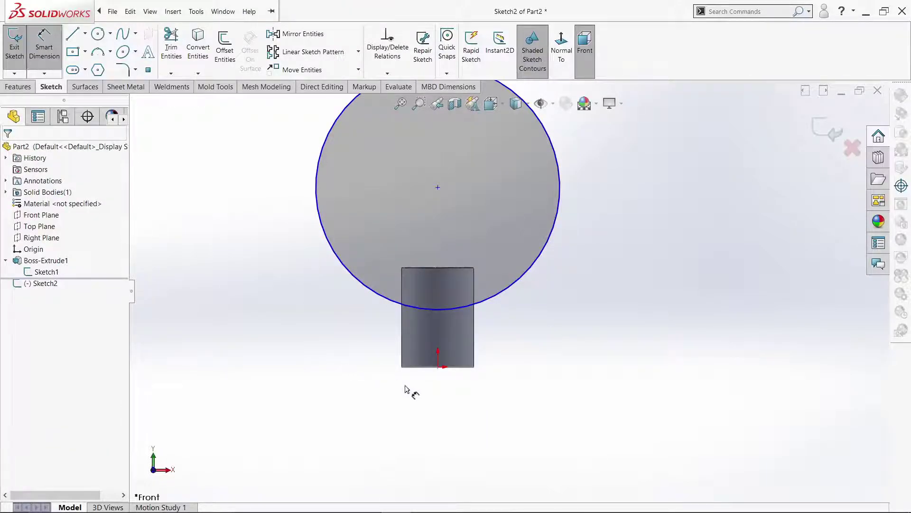
Dimension the circle centre 87 mm above the origin and the diameter as Ø122.
{"action": "left_click", "coordinate": [438, 367]}
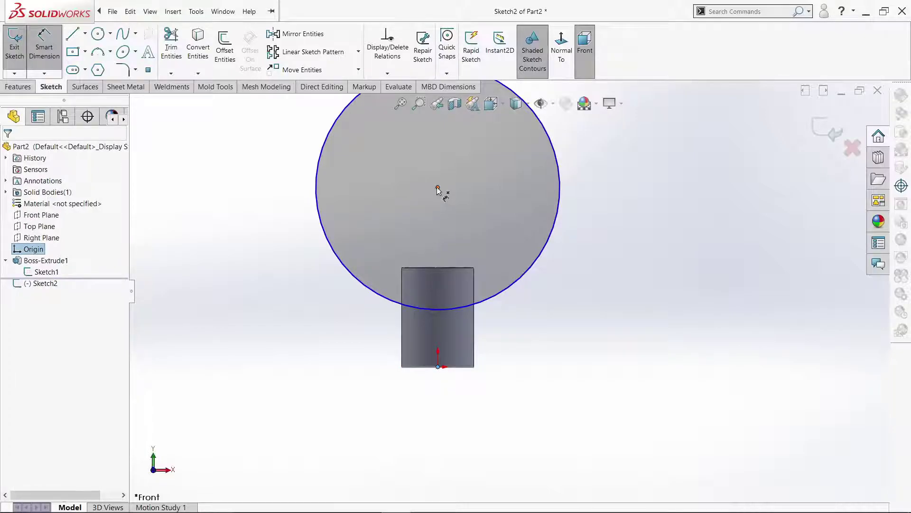
{"action": "left_click", "coordinate": [439, 187]}
{"action": "left_click", "coordinate": [612, 256]}
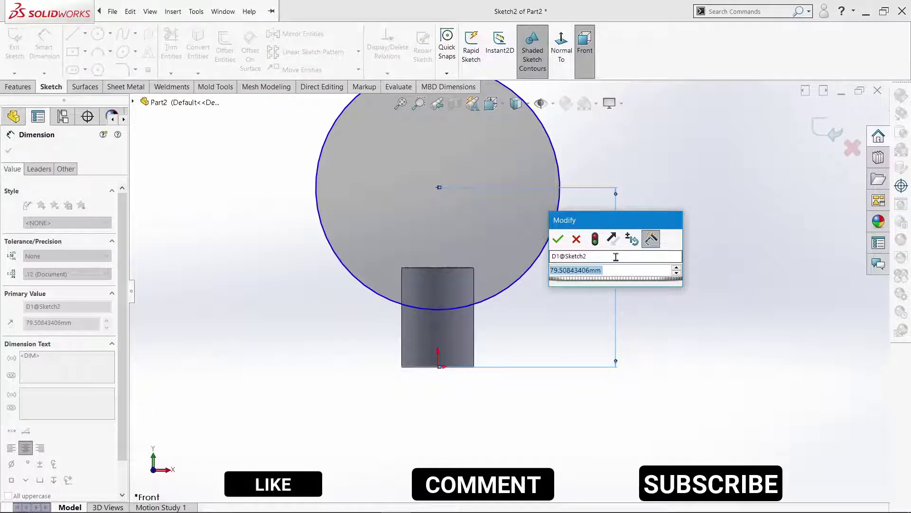
{"action": "type", "text": "87"}
{"action": "key", "text": "Return"}
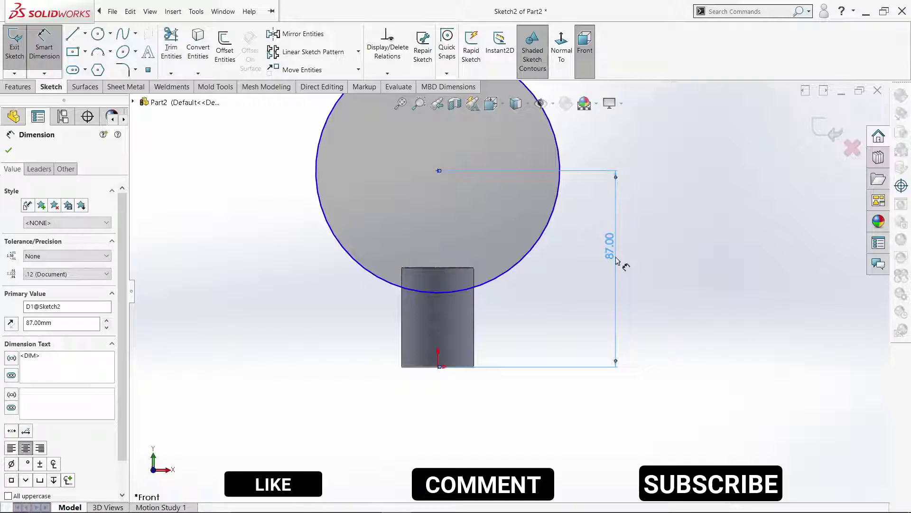
{"action": "left_click", "coordinate": [539, 240]}
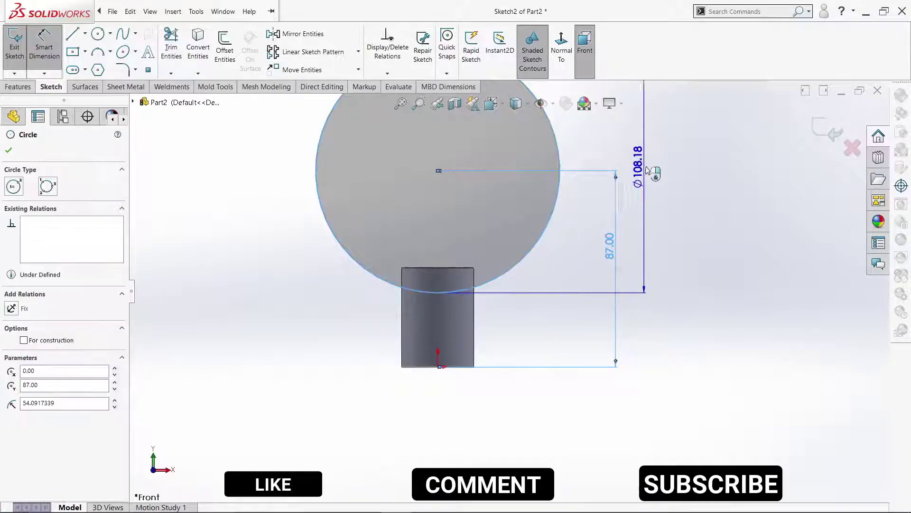
{"action": "left_click", "coordinate": [654, 164]}
{"action": "type", "text": "122"}
{"action": "key", "text": "Return"}
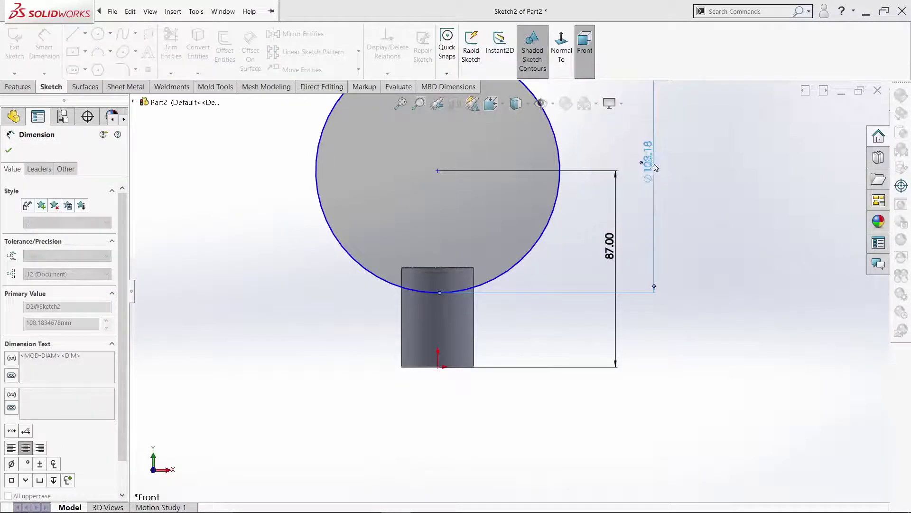
{"action": "right_click", "coordinate": [695, 138]}
{"action": "left_click", "coordinate": [712, 167]}
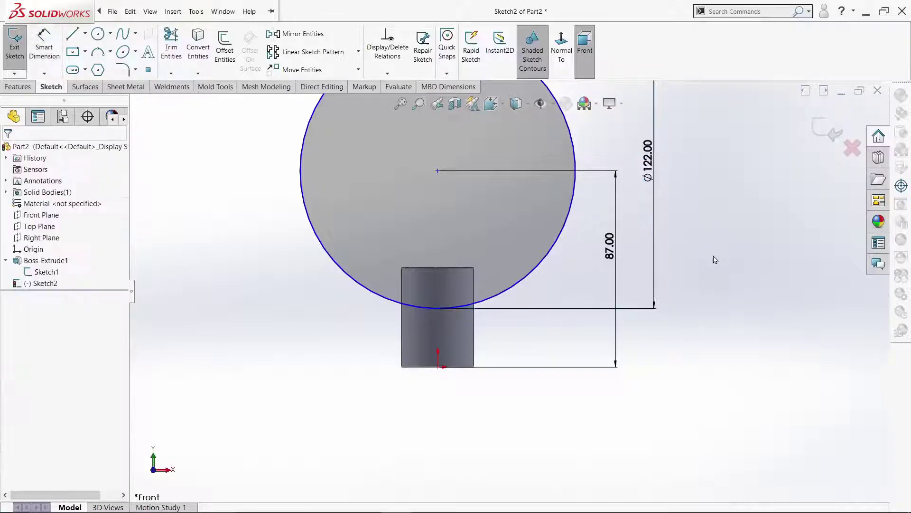
Add a Vertical relation between the origin and circle centre, then begin a centreline at the origin.
{"action": "left_click", "coordinate": [438, 367]}
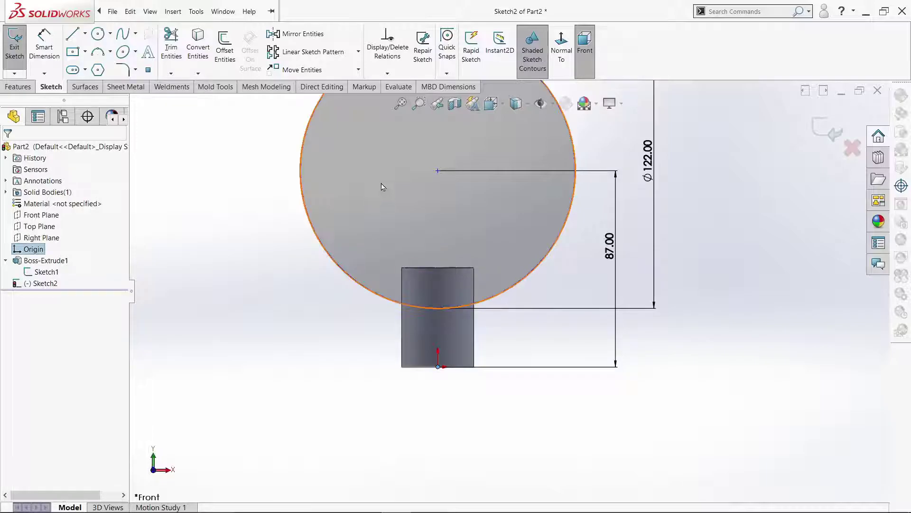
{"action": "left_click", "coordinate": [437, 171], "text": "ctrl"}
{"action": "left_click", "coordinate": [16, 332]}
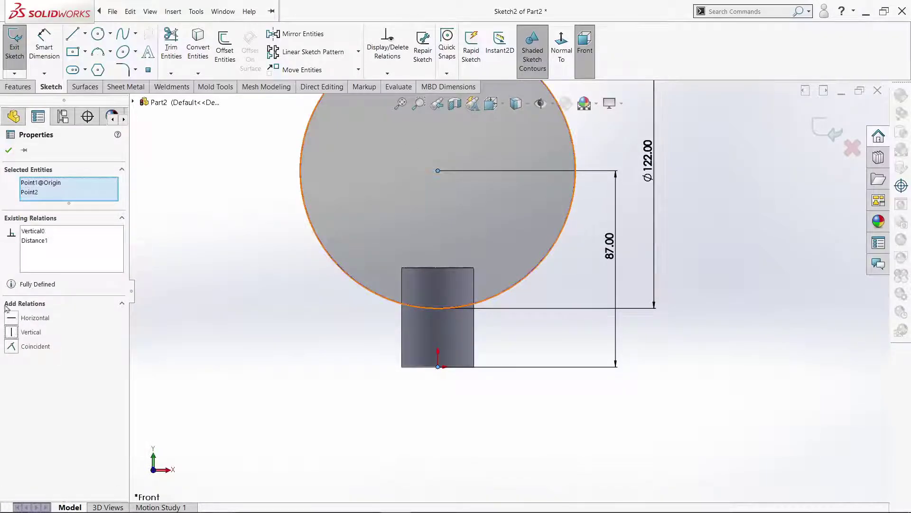
{"action": "left_click", "coordinate": [8, 151]}
{"action": "key", "text": "z"}
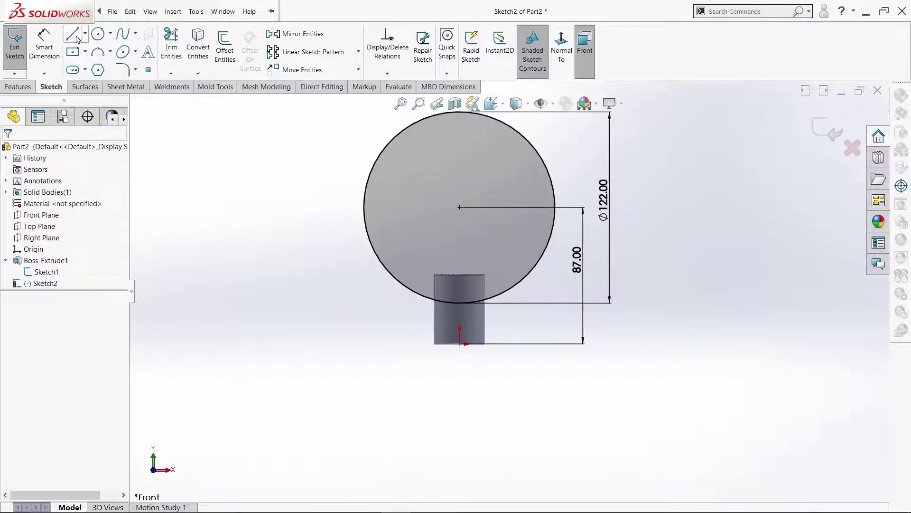
{"action": "left_click", "coordinate": [72, 34]}
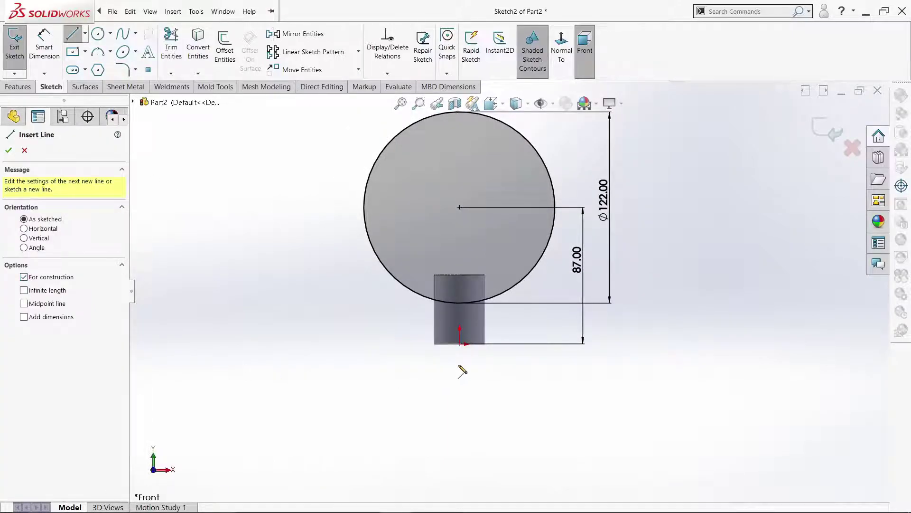
{"action": "left_click", "coordinate": [460, 343]}
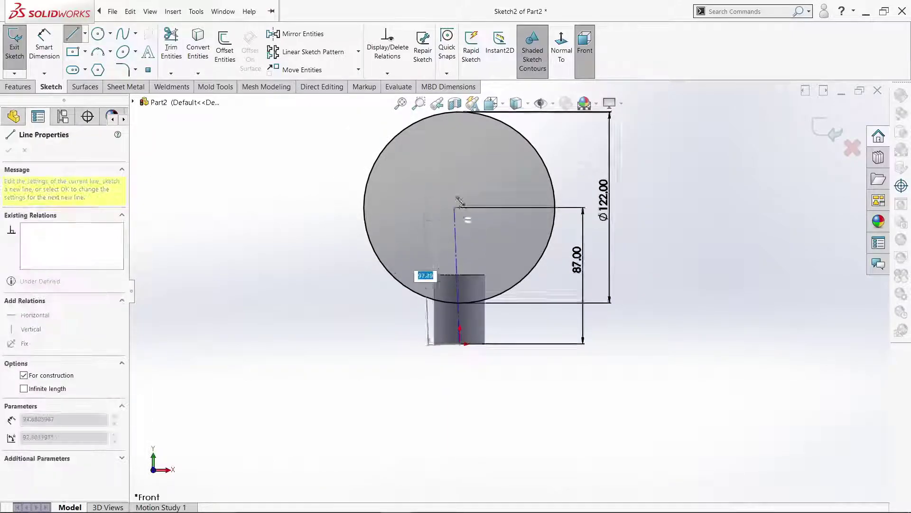
Complete the 120 mm vertical centreline and a horizontal centreline to its left.
{"action": "type", "text": "0"}
{"action": "key", "text": "Return"}
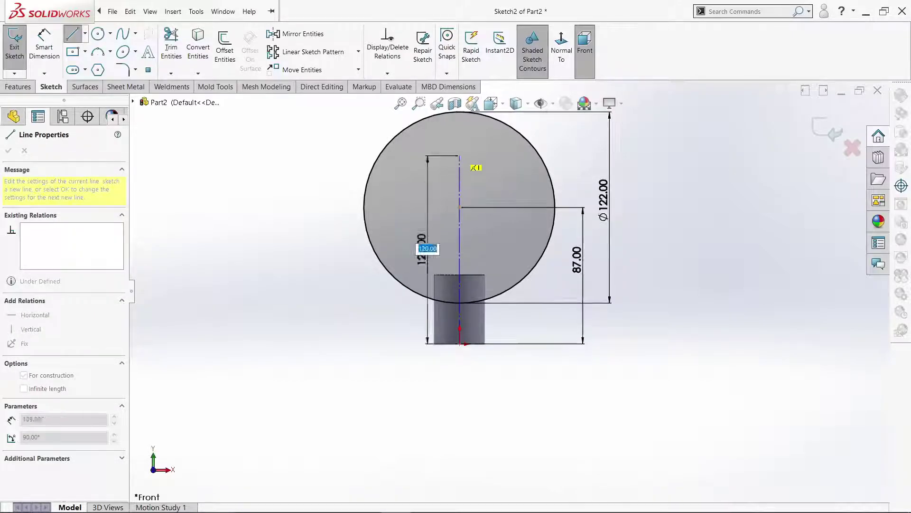
{"action": "left_click", "coordinate": [342, 155]}
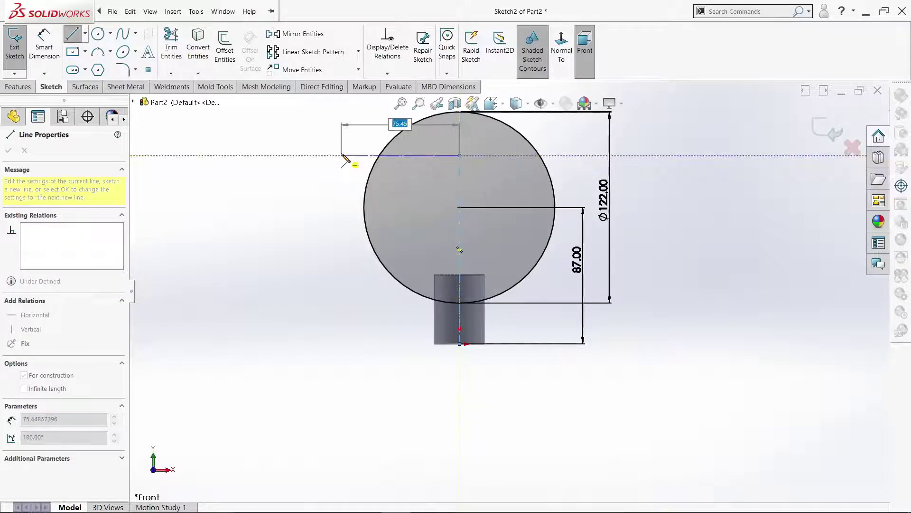
{"action": "right_click", "coordinate": [342, 156]}
{"action": "left_click", "coordinate": [363, 133]}
Mirror the horizontal centreline about the vertical centreline.
{"action": "left_click", "coordinate": [299, 34]}
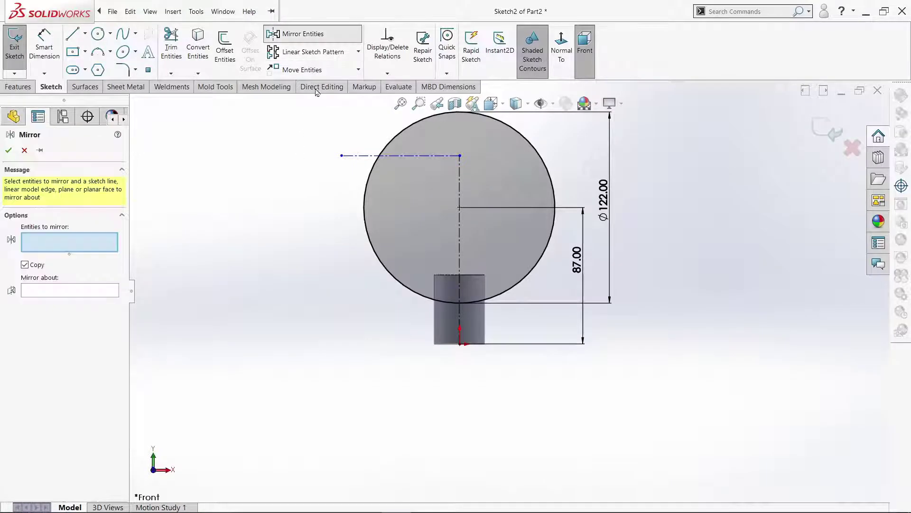
{"action": "left_click", "coordinate": [356, 156]}
{"action": "left_click", "coordinate": [86, 292]}
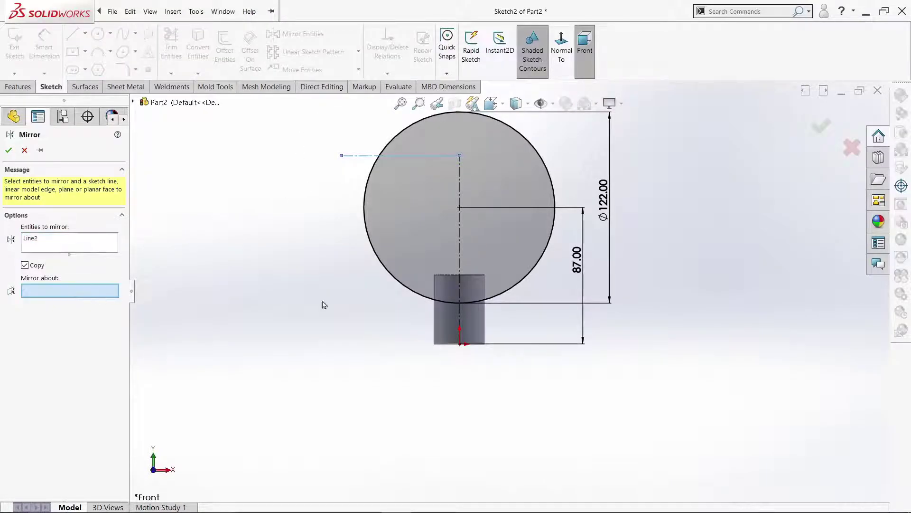
{"action": "left_click", "coordinate": [459, 230]}
{"action": "left_click", "coordinate": [9, 150]}
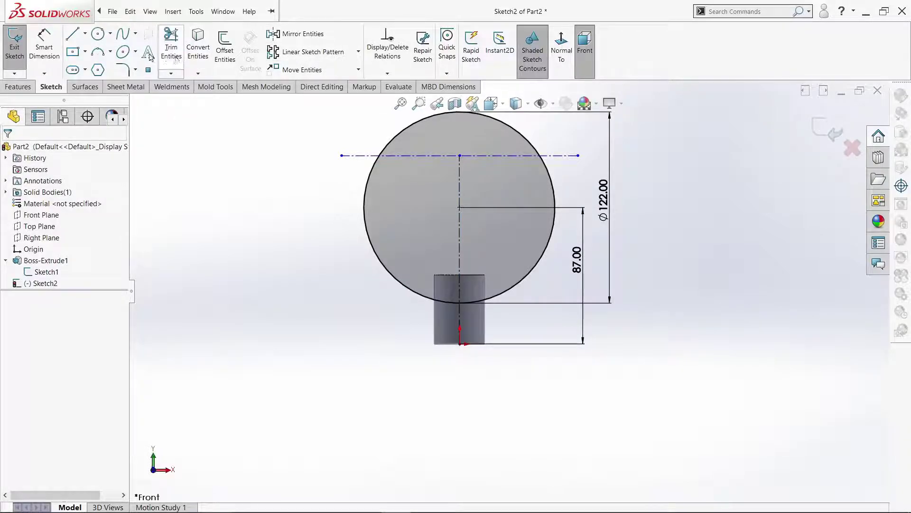
Dimension the horizontal centreline 120 mm above the base.
{"action": "left_click", "coordinate": [44, 45]}
{"action": "left_click", "coordinate": [468, 342]}
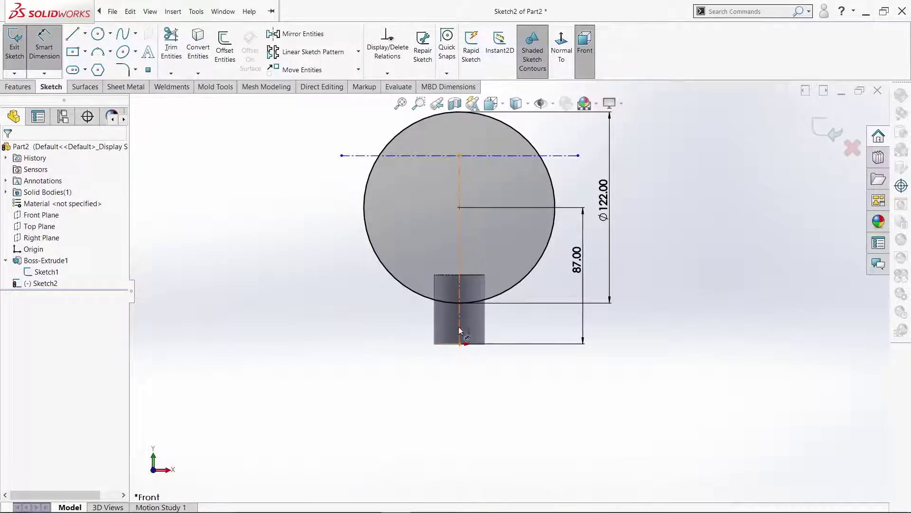
{"action": "left_click", "coordinate": [667, 314]}
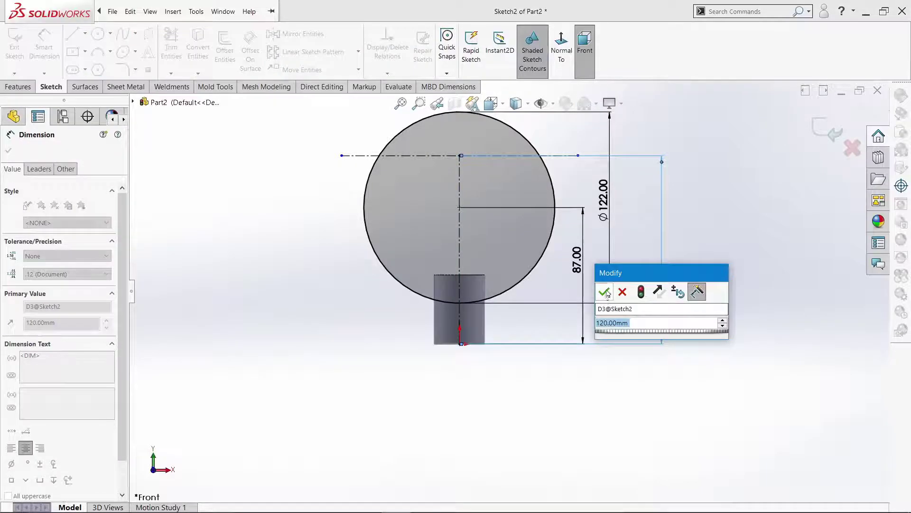
{"action": "key", "text": "Return"}
Trim away the circle's upper arc and exit Sketch2.
{"action": "right_click", "coordinate": [254, 260]}
{"action": "left_click", "coordinate": [264, 295]}
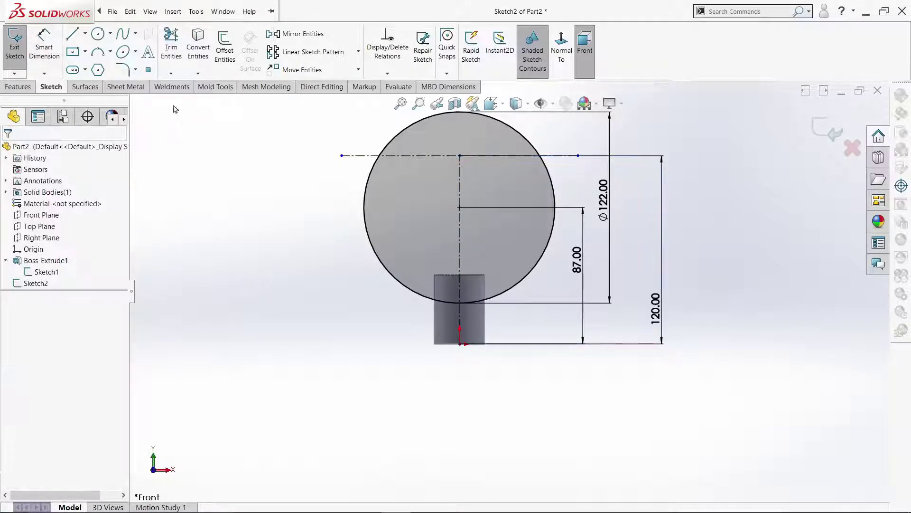
{"action": "left_click", "coordinate": [172, 47]}
{"action": "left_click_drag", "start_coordinate": [327, 122], "coordinate": [424, 143]}
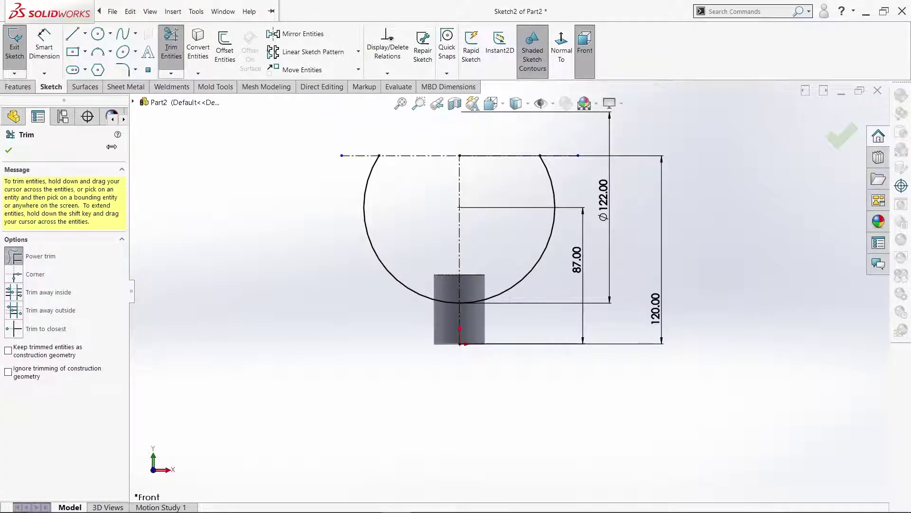
{"action": "left_click", "coordinate": [13, 150]}
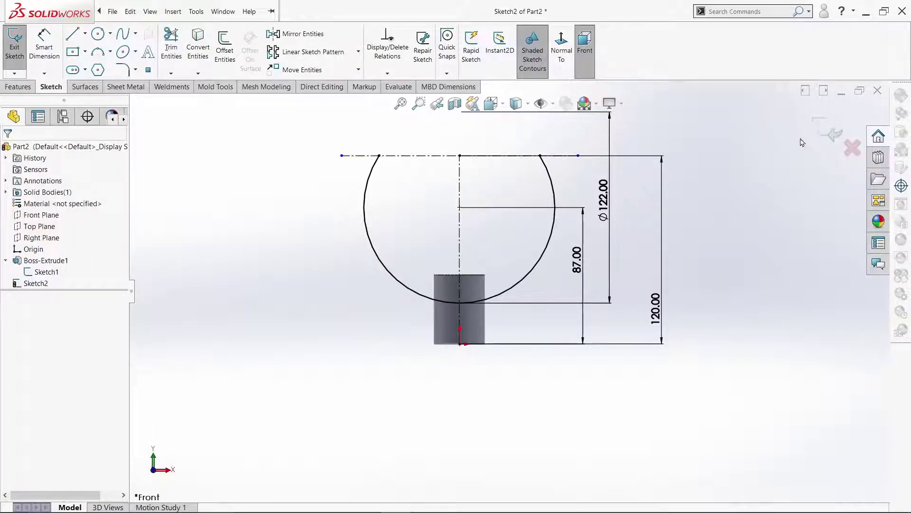
{"action": "left_click", "coordinate": [831, 134]}
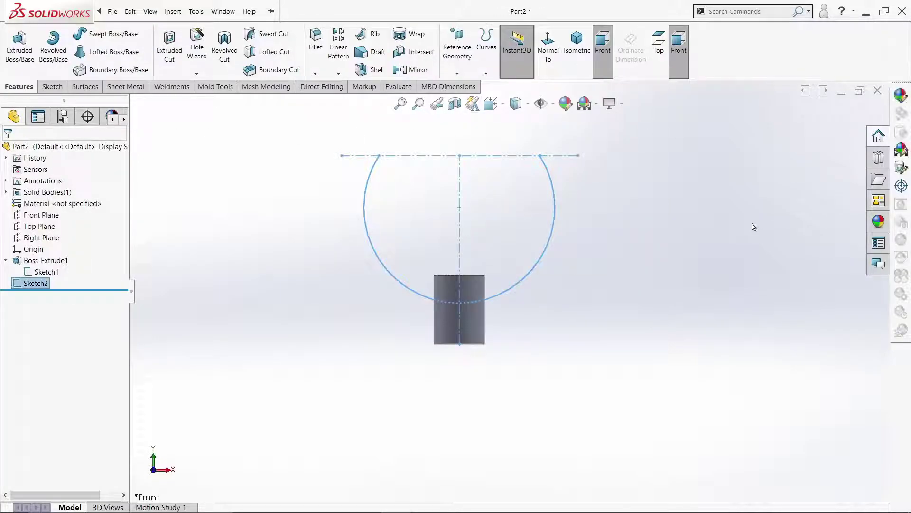
Start a Front Plane sketch and convert the arc's left end point into construction geometry.
{"action": "left_click", "coordinate": [241, 186]}
{"action": "left_click", "coordinate": [42, 215]}
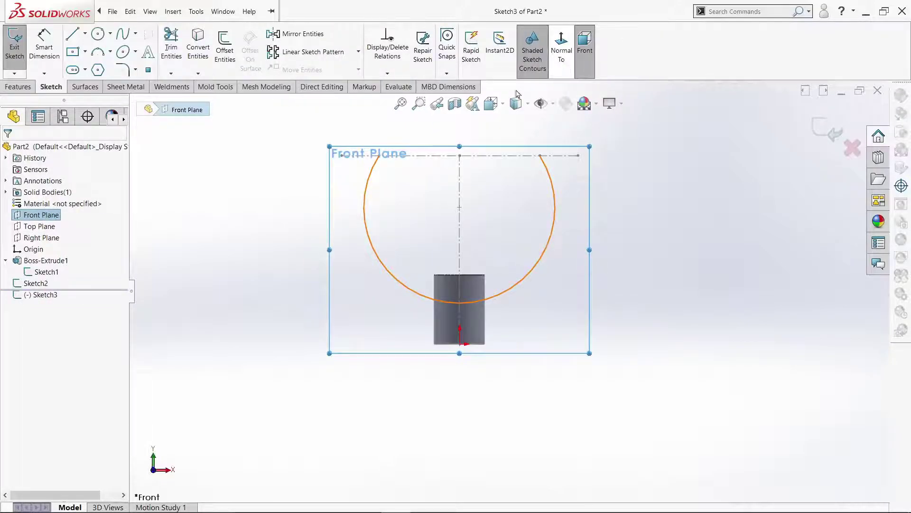
{"action": "left_click", "coordinate": [302, 151]}
{"action": "scroll", "coordinate": [351, 150], "scroll_direction": "down", "scroll_amount": 2}
{"action": "left_click", "coordinate": [196, 57]}
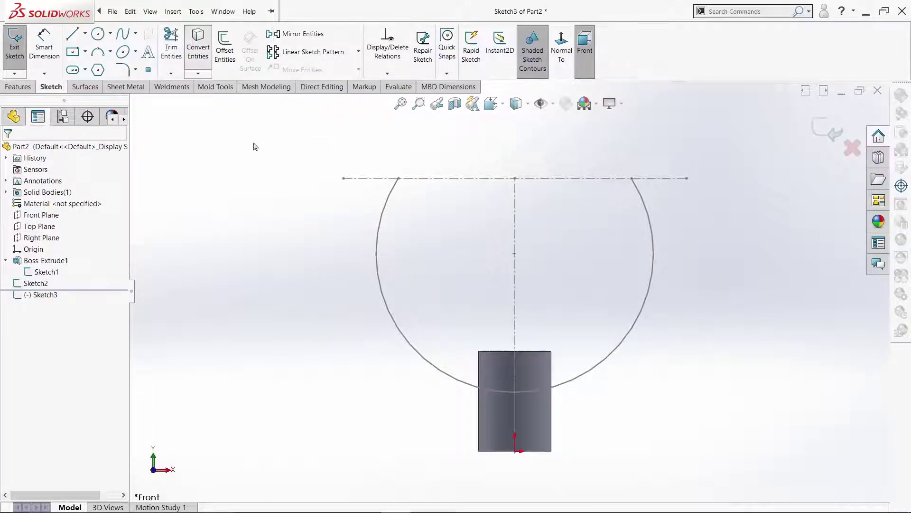
{"action": "left_click", "coordinate": [400, 179]}
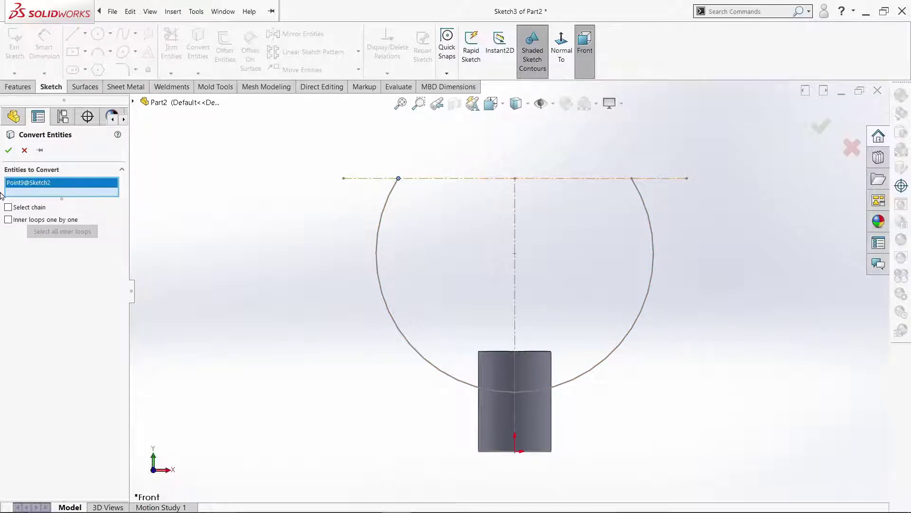
{"action": "left_click", "coordinate": [8, 151]}
{"action": "left_click", "coordinate": [399, 180]}
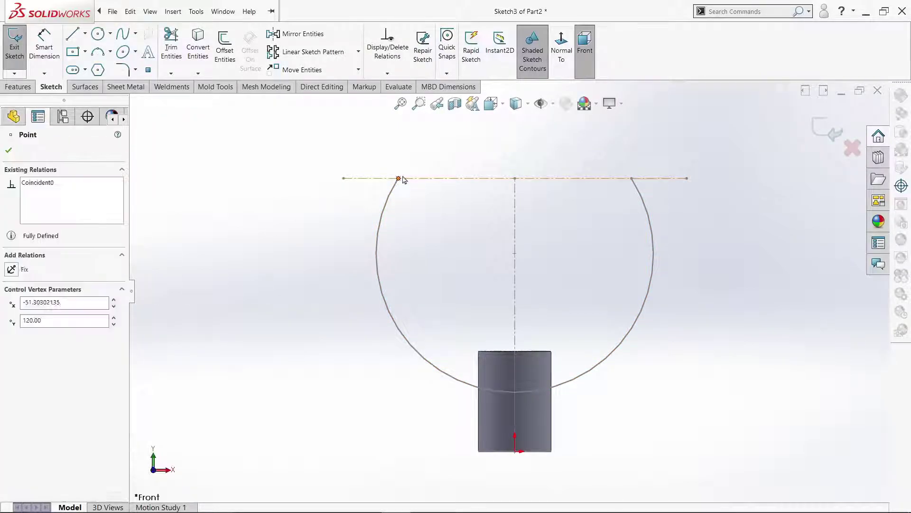
{"action": "left_click", "coordinate": [440, 156]}
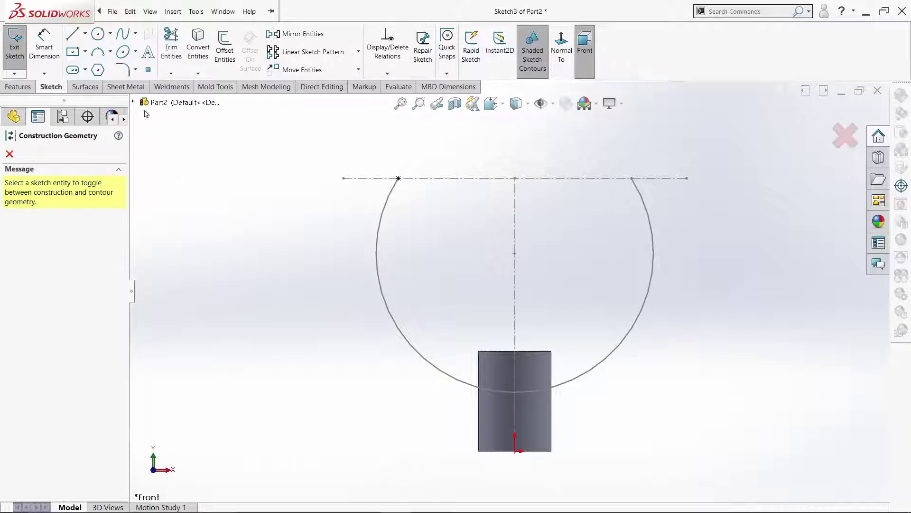
Draw radius 12 and radius 4.5 circles centred on the arc's left end.
{"action": "left_click", "coordinate": [98, 33]}
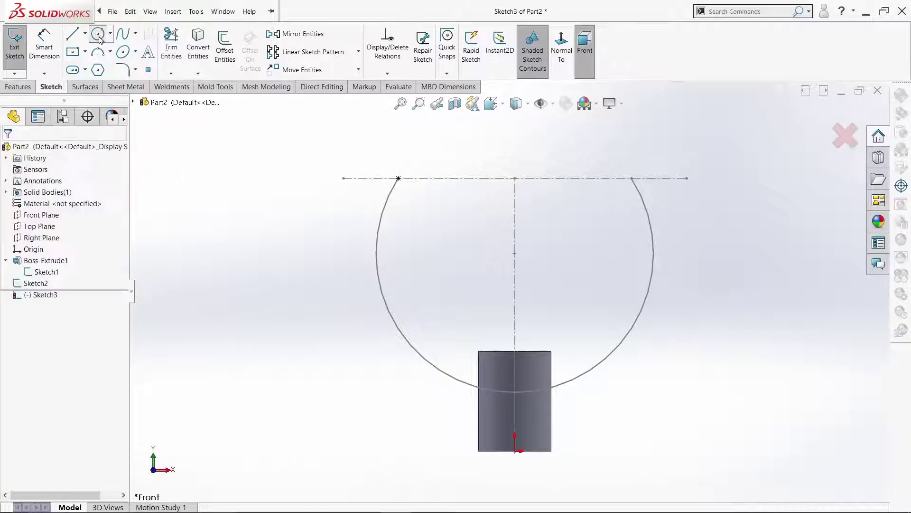
{"action": "left_click", "coordinate": [398, 178]}
{"action": "type", "text": "12"}
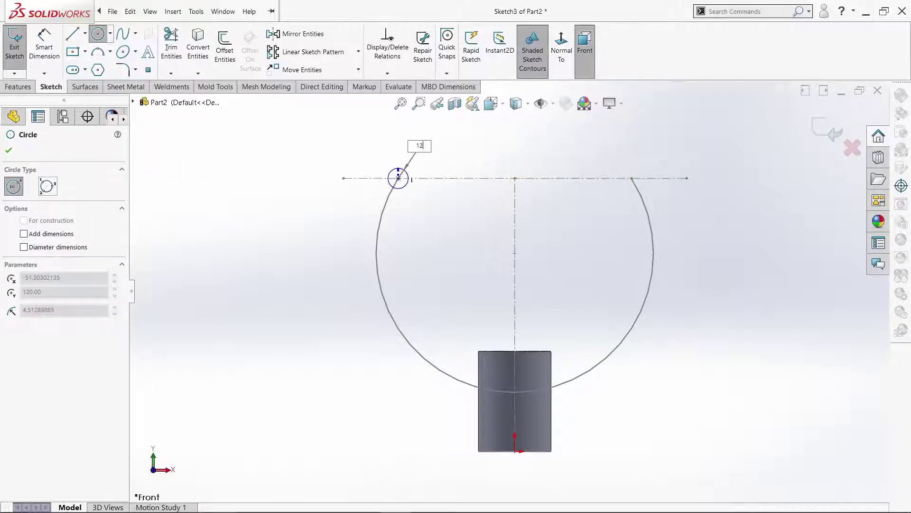
{"action": "key", "text": "Return"}
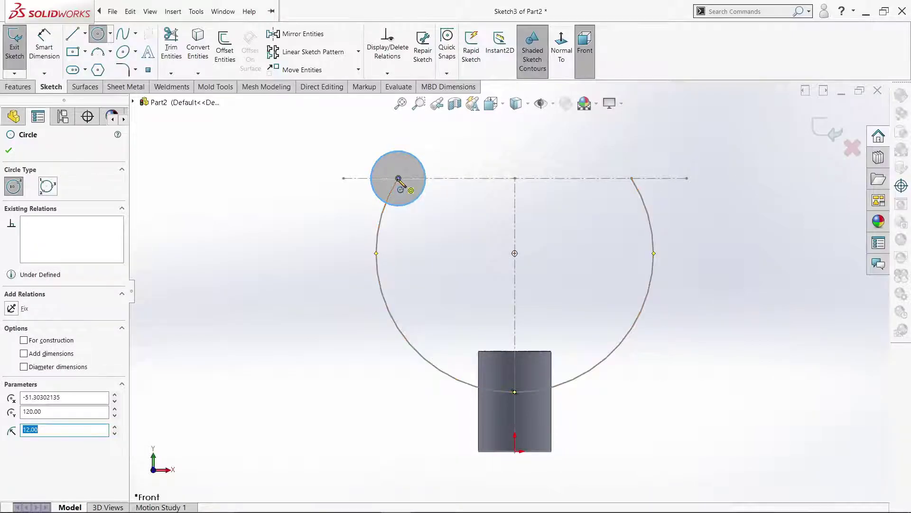
{"action": "left_click", "coordinate": [398, 179]}
{"action": "type", "text": "4.5"}
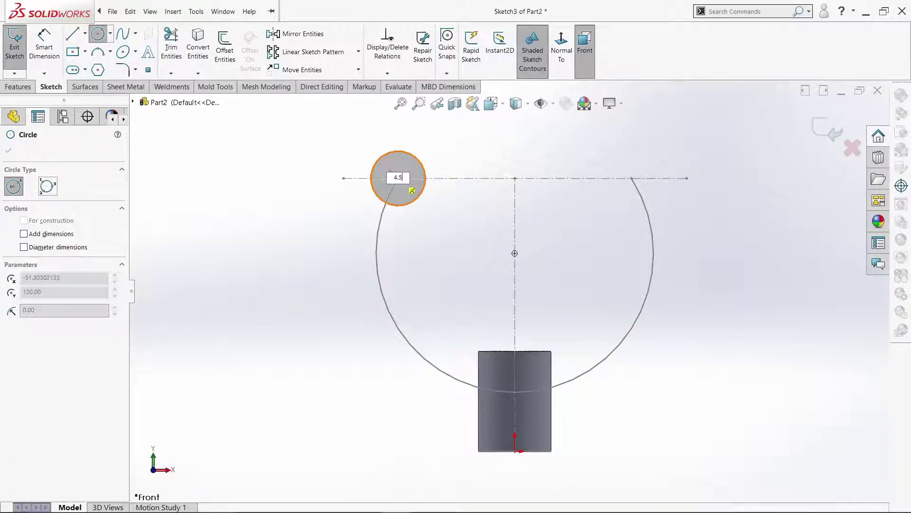
{"action": "key", "text": "Return"}
{"action": "key", "text": "Escape"}
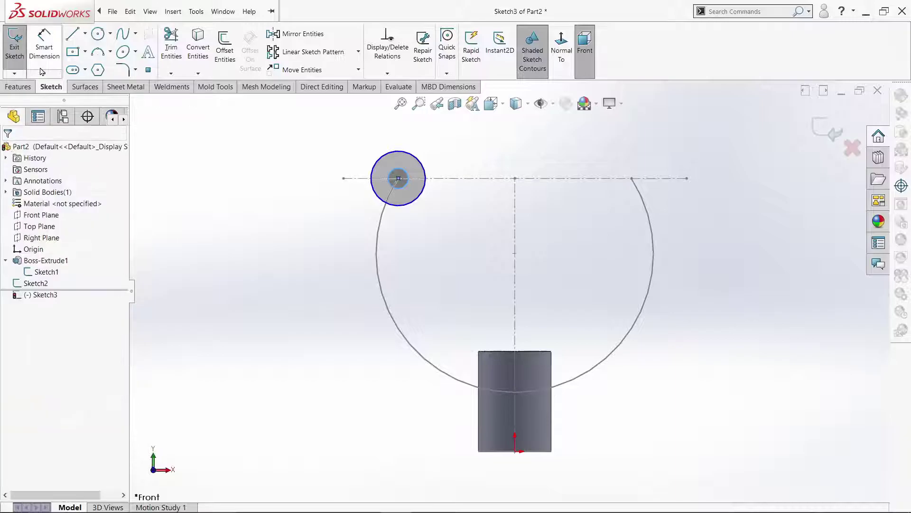
Dimension the circles at Ø24 and Ø9.
{"action": "left_click", "coordinate": [399, 151]}
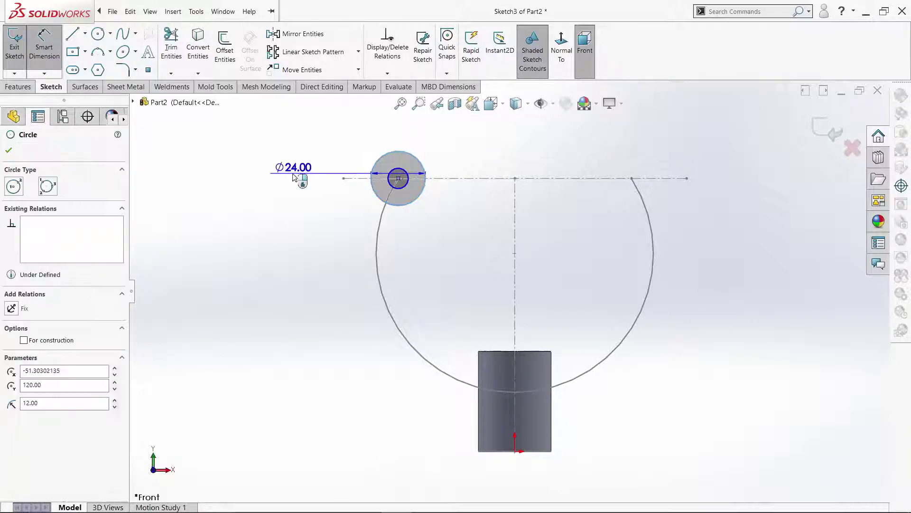
{"action": "left_click", "coordinate": [298, 182]}
{"action": "key", "text": "Return"}
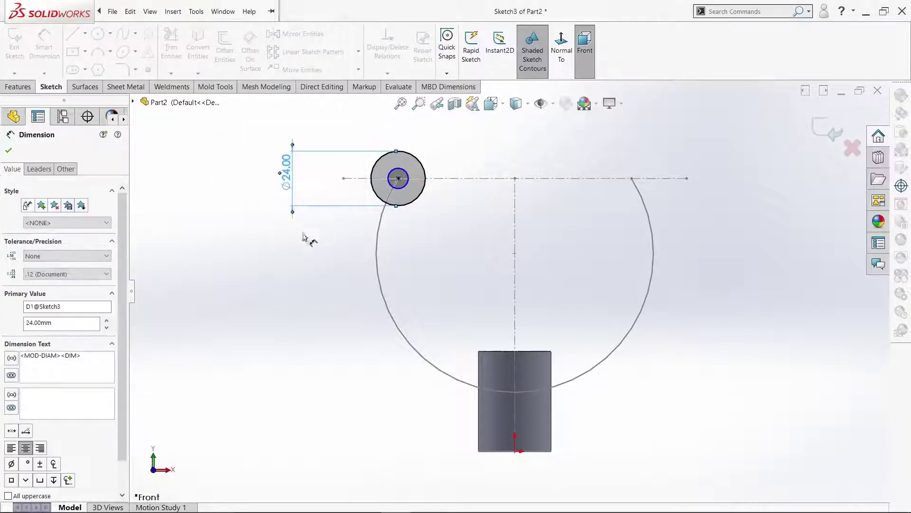
{"action": "left_click", "coordinate": [388, 188]}
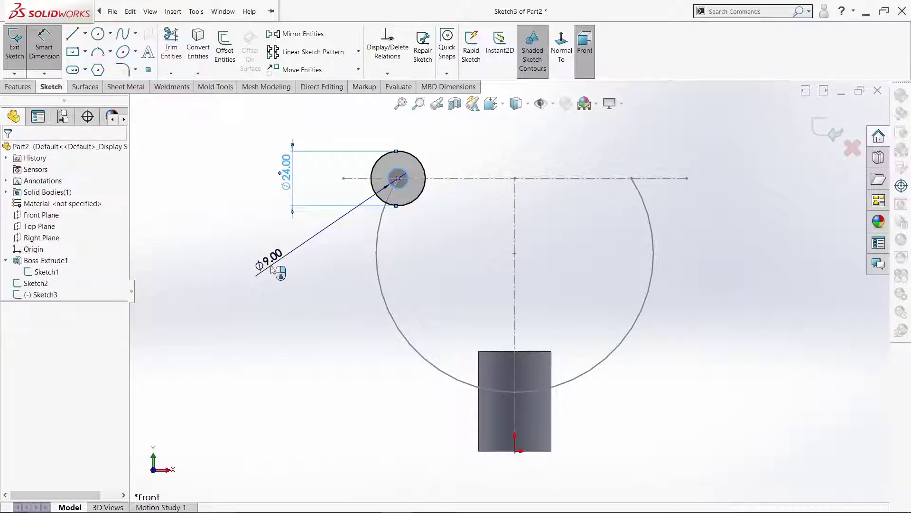
{"action": "left_click", "coordinate": [263, 260]}
{"action": "left_click", "coordinate": [213, 249]}
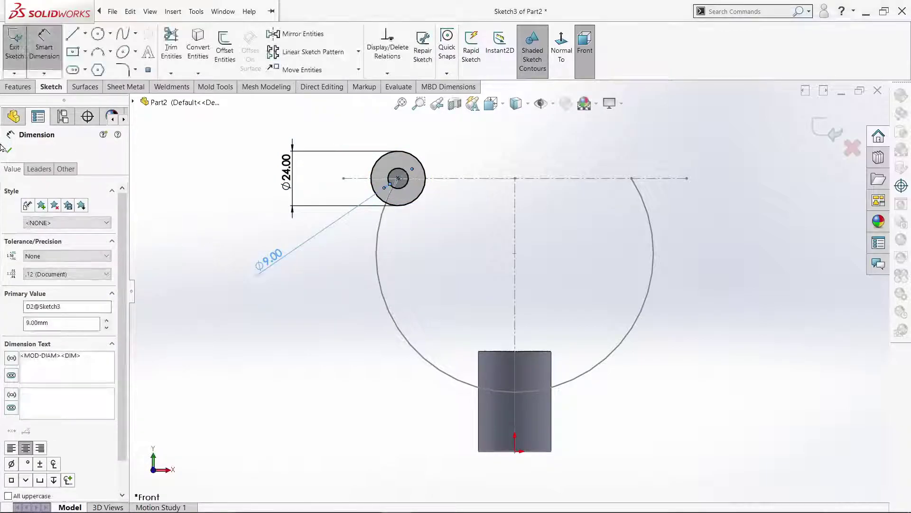
Extrude the Ø24/Ø9 ring sketch 14 mm Mid Plane as Boss-Extrude2, then orbit the view.
{"action": "left_click", "coordinate": [18, 87]}
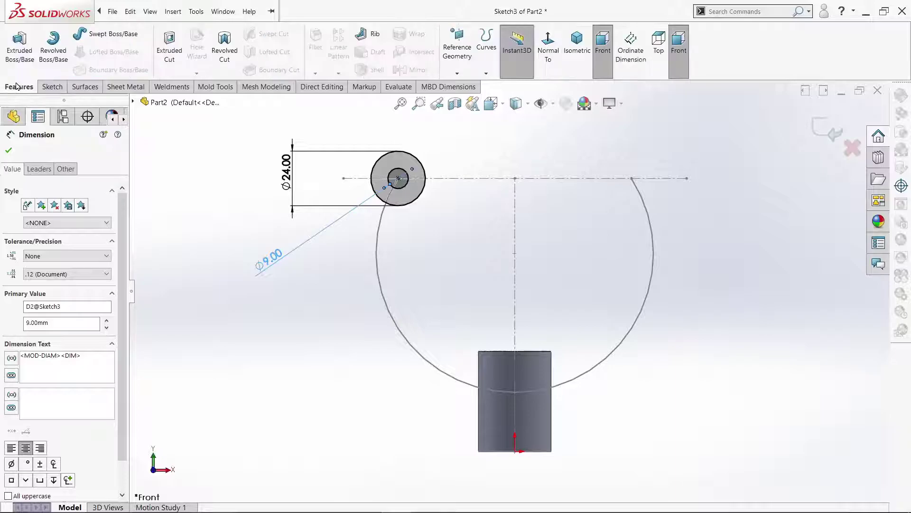
{"action": "left_click", "coordinate": [10, 42]}
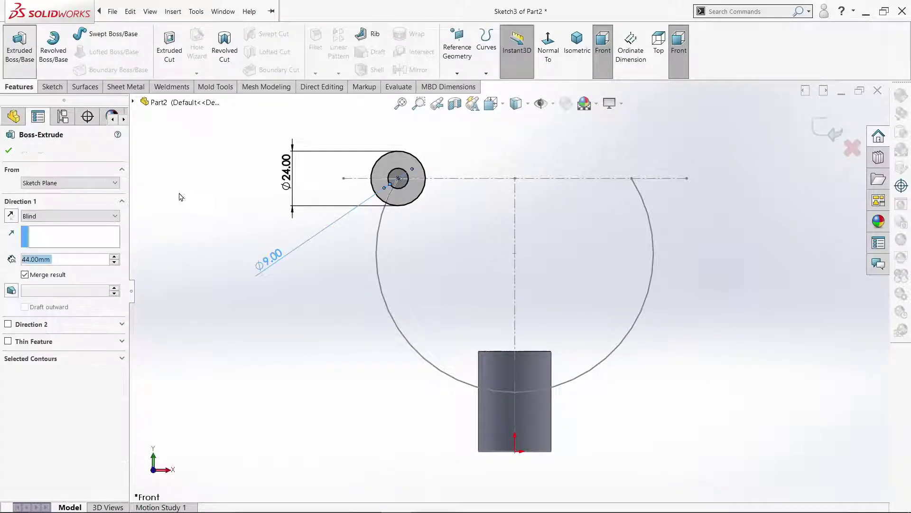
{"action": "left_click", "coordinate": [110, 216]}
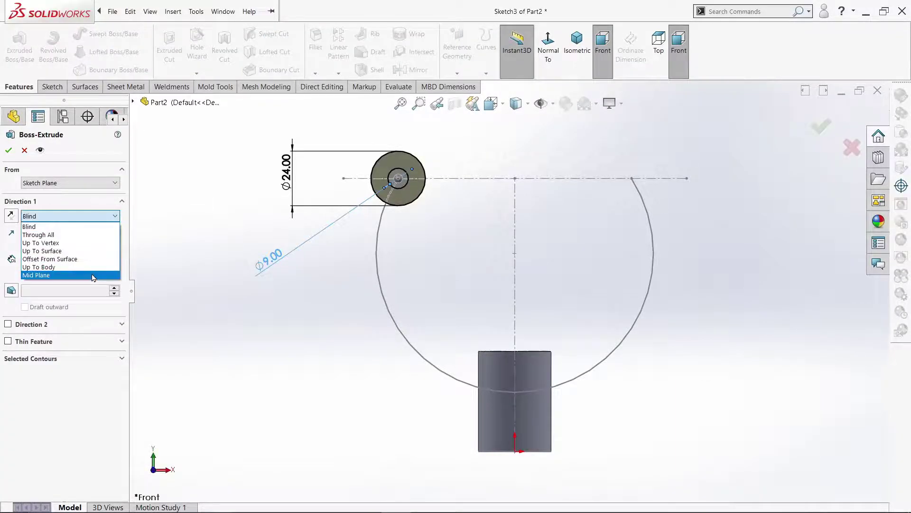
{"action": "left_click", "coordinate": [71, 266]}
{"action": "type", "text": "14"}
{"action": "key", "text": "Return"}
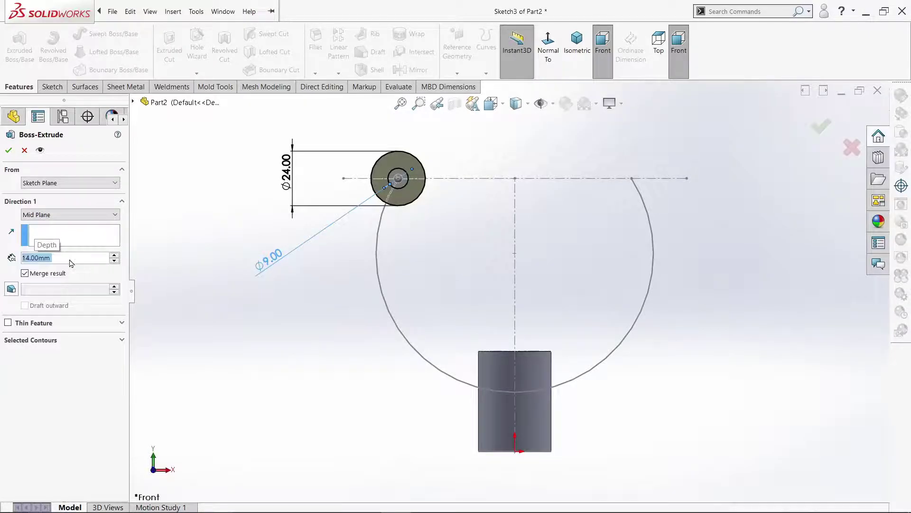
{"action": "left_click", "coordinate": [9, 150]}
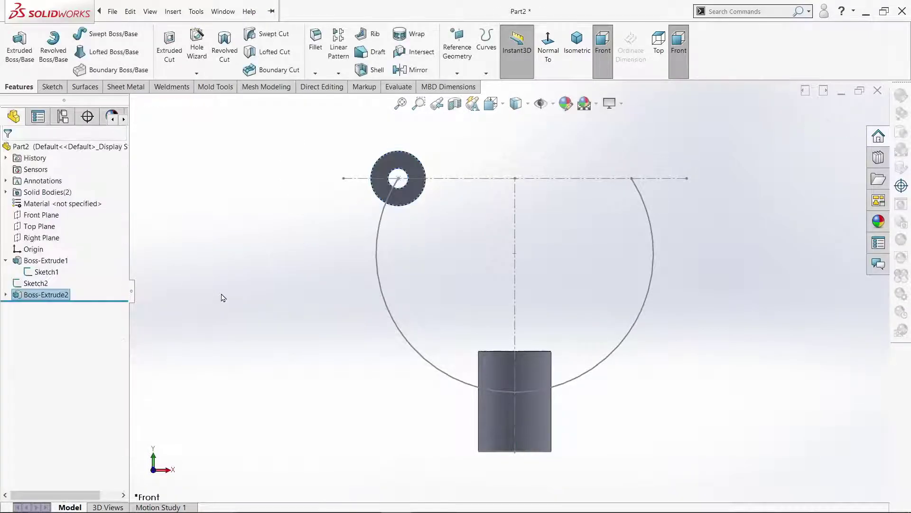
{"action": "key", "text": "f"}
{"action": "mouse_move", "coordinate": [315, 266]}
{"action": "middle_mouse_down"}
{"action": "mouse_move", "coordinate": [254, 333]}
{"action": "mouse_move", "coordinate": [284, 295]}
{"action": "middle_mouse_up"}
Define Plane1 from the Right Plane and the arc endpoint Point9@Sketch2, then select it.
{"action": "left_click", "coordinate": [458, 74]}
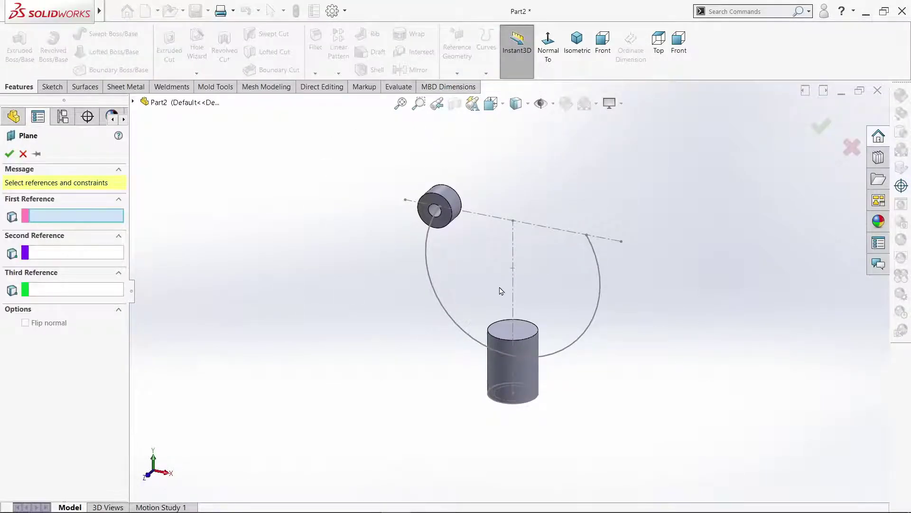
{"action": "left_click", "coordinate": [133, 103]}
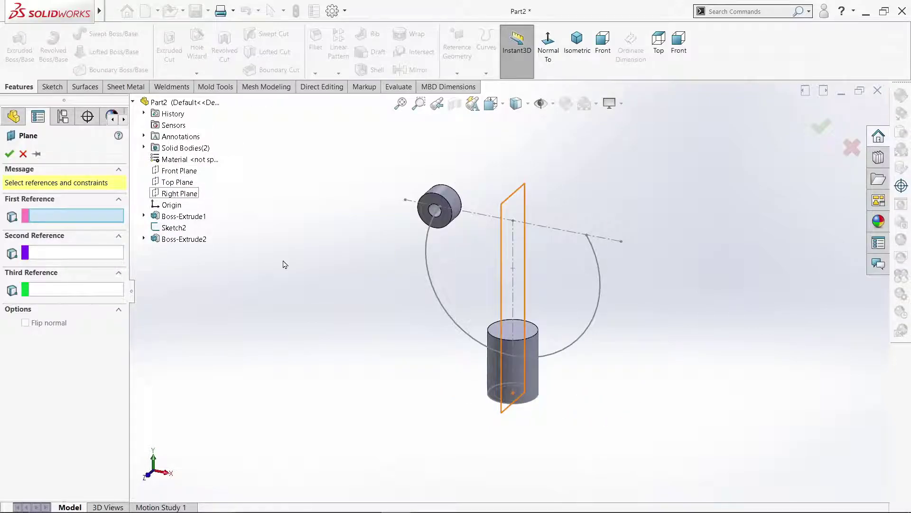
{"action": "left_click", "coordinate": [440, 209]}
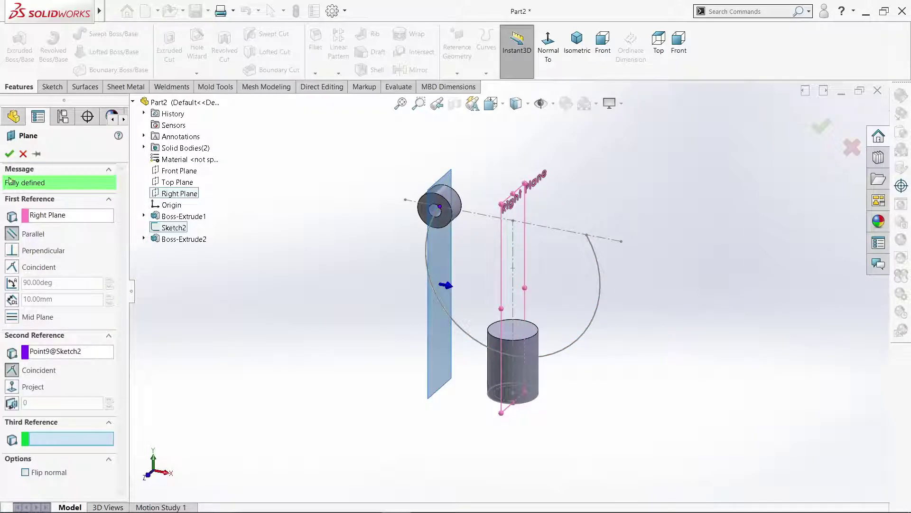
{"action": "left_click", "coordinate": [9, 153]}
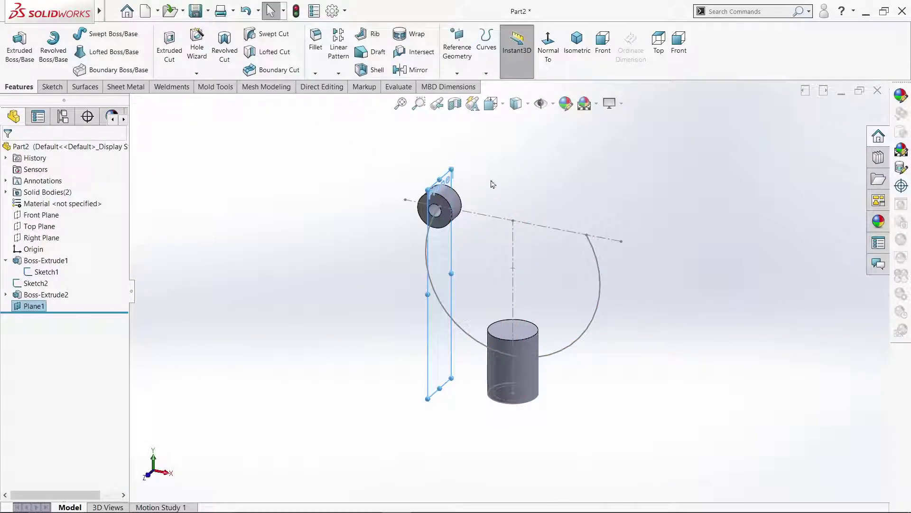
{"action": "scroll", "coordinate": [456, 189], "scroll_direction": "down", "scroll_amount": 1}
{"action": "scroll", "coordinate": [470, 185], "scroll_direction": "down", "scroll_amount": 1}
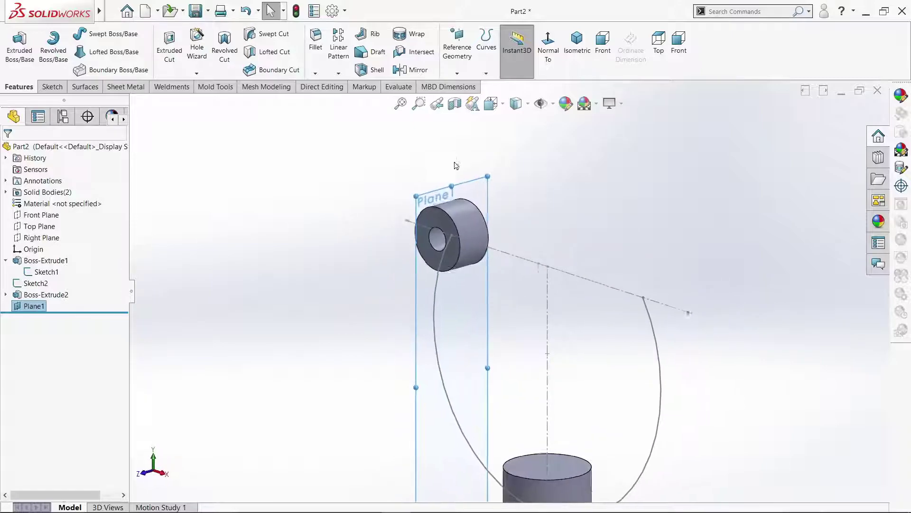
{"action": "scroll", "coordinate": [475, 200], "scroll_direction": "down", "scroll_amount": 1}
{"action": "left_click", "coordinate": [476, 204]}
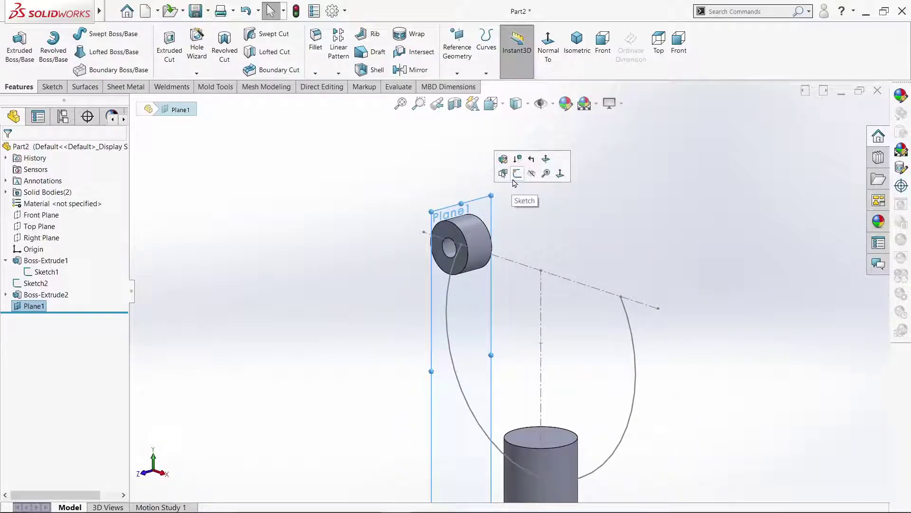
Start a sketch on Plane1, project the arc, and make the projected vertical line construction.
{"action": "left_click", "coordinate": [517, 173]}
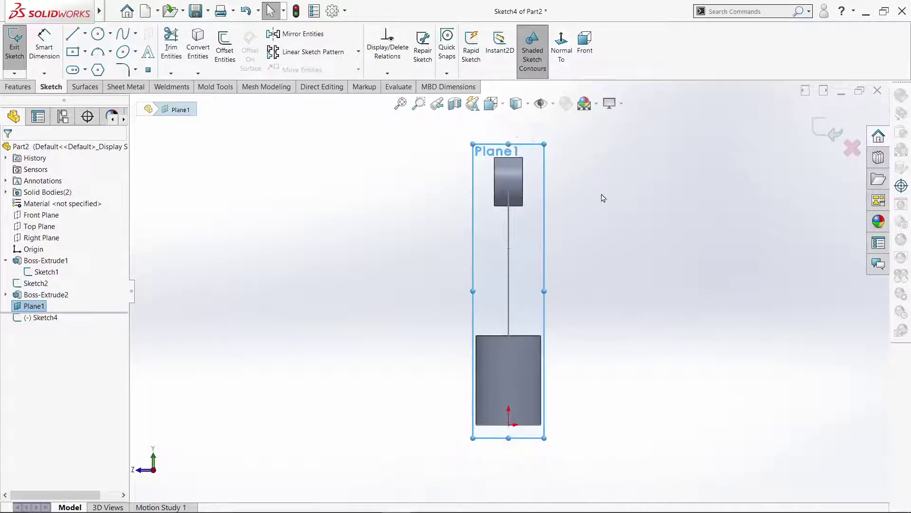
{"action": "left_click", "coordinate": [198, 47]}
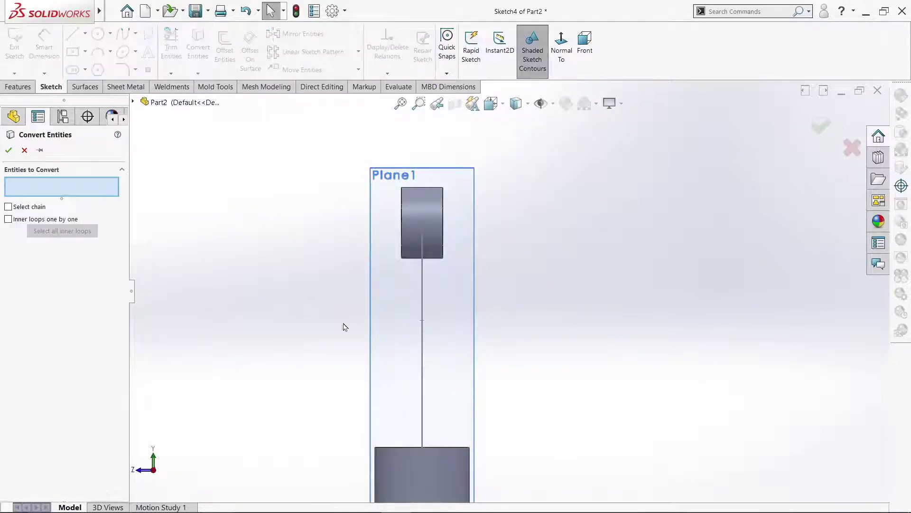
{"action": "left_click", "coordinate": [427, 279]}
{"action": "left_click", "coordinate": [9, 150]}
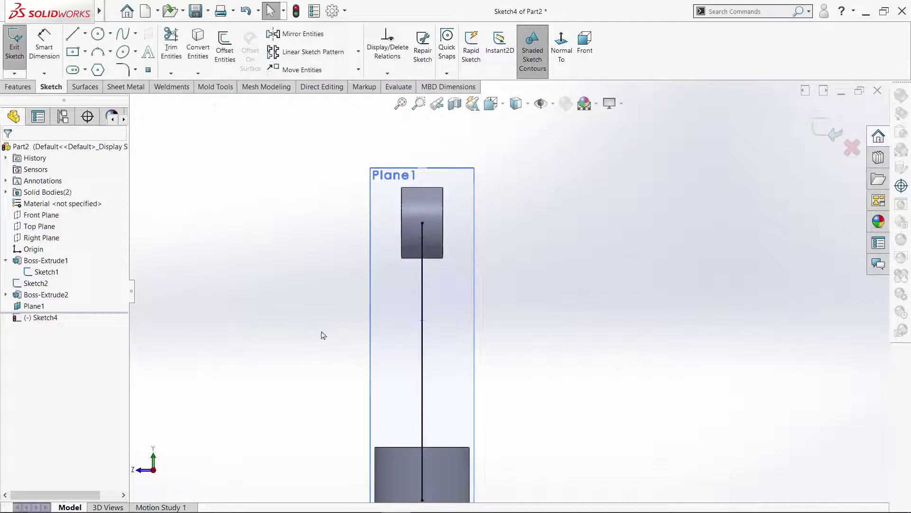
{"action": "left_click", "coordinate": [423, 333]}
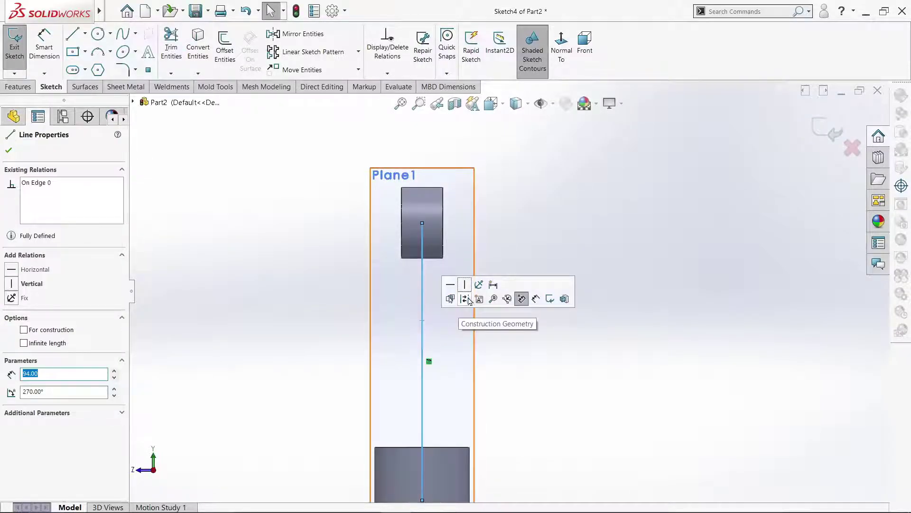
{"action": "left_click", "coordinate": [466, 299]}
{"action": "left_click", "coordinate": [211, 263]}
Draw a horizontal centerline through the ring's centre.
{"action": "left_click", "coordinate": [85, 33]}
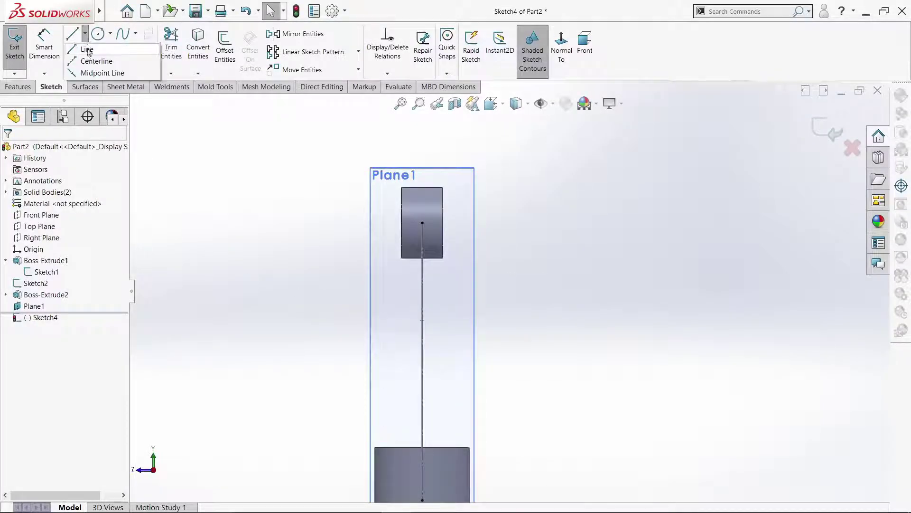
{"action": "left_click", "coordinate": [88, 62]}
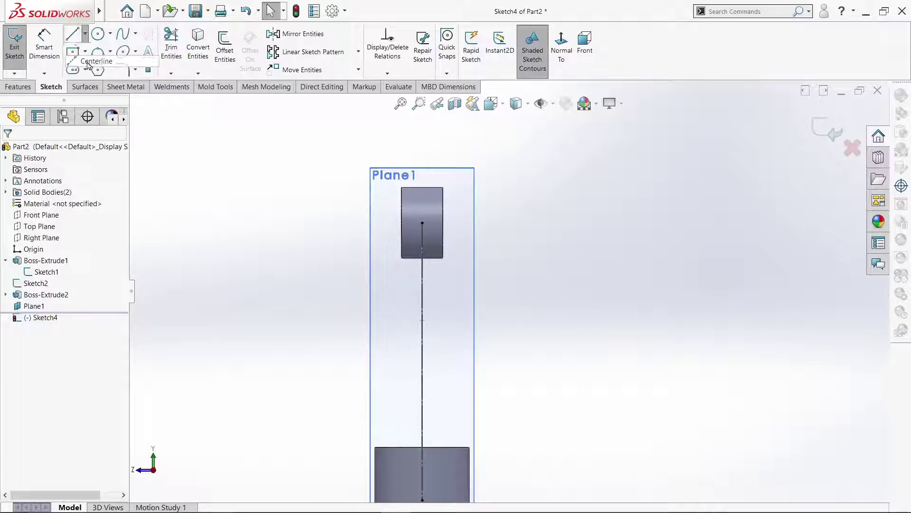
{"action": "left_click", "coordinate": [290, 222]}
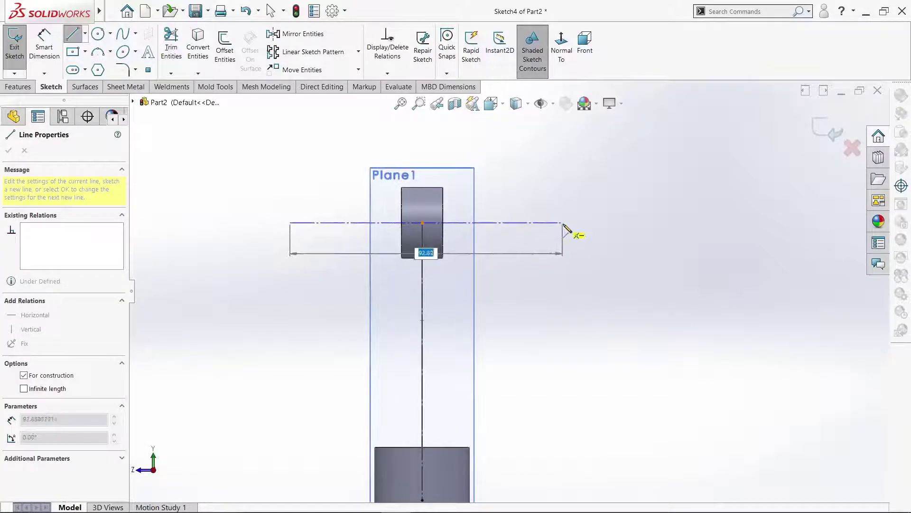
{"action": "right_click", "coordinate": [565, 223]}
{"action": "left_click", "coordinate": [591, 228]}
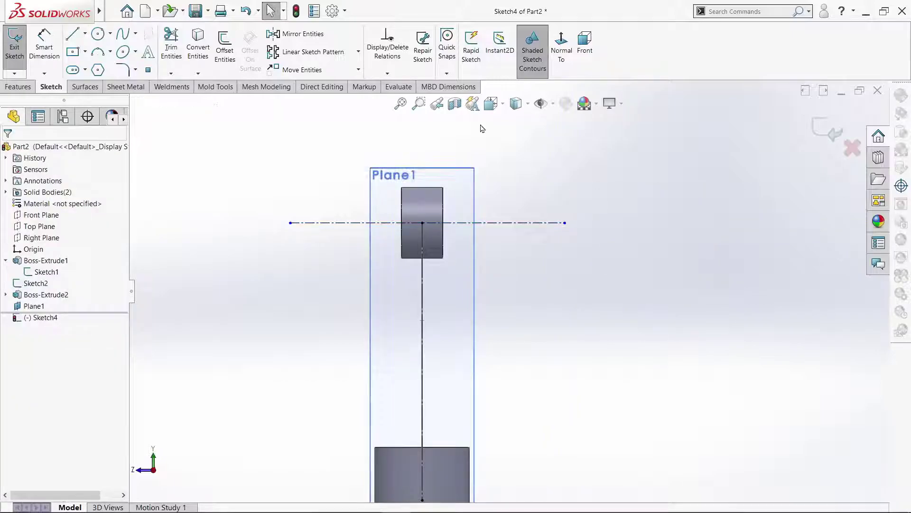
Draw a 12 mm radius arc across the ring's top-left and top-right corners.
{"action": "scroll", "coordinate": [418, 199], "scroll_direction": "down", "scroll_amount": 3}
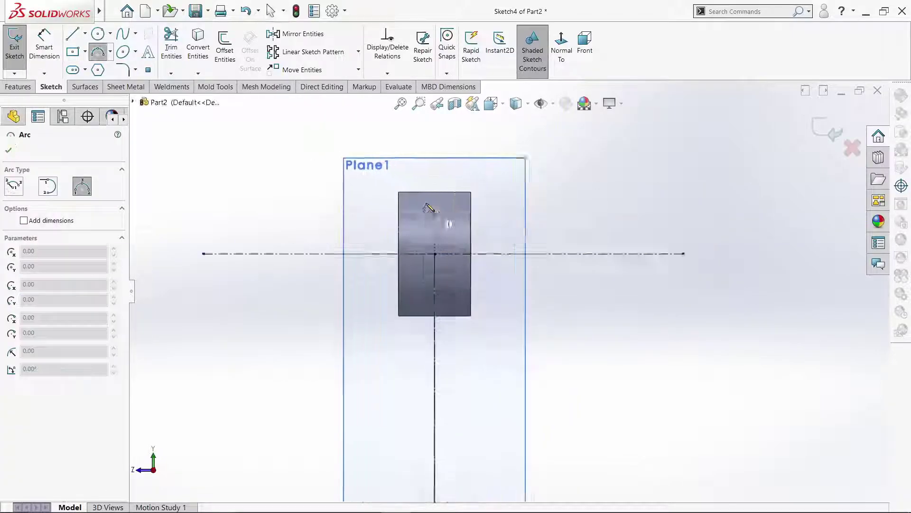
{"action": "scroll", "coordinate": [408, 204], "scroll_direction": "down", "scroll_amount": 2}
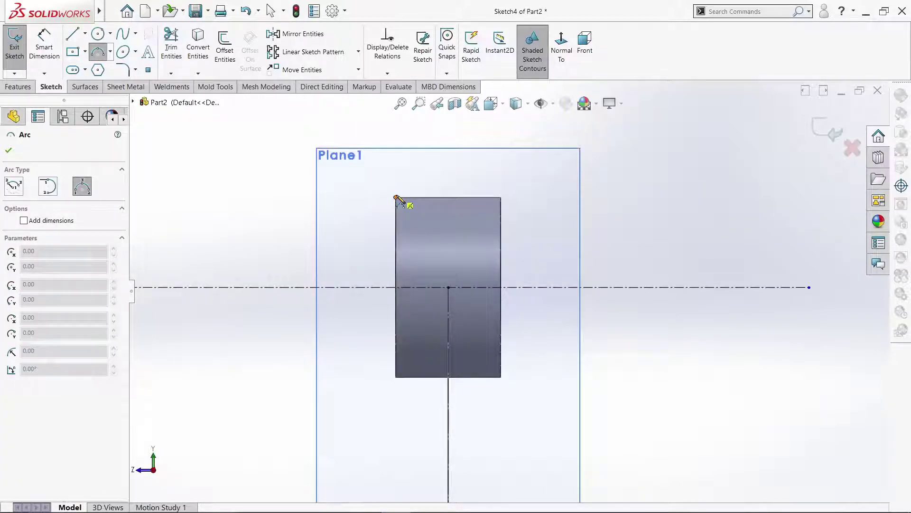
{"action": "left_click", "coordinate": [396, 198]}
{"action": "left_click", "coordinate": [501, 197]}
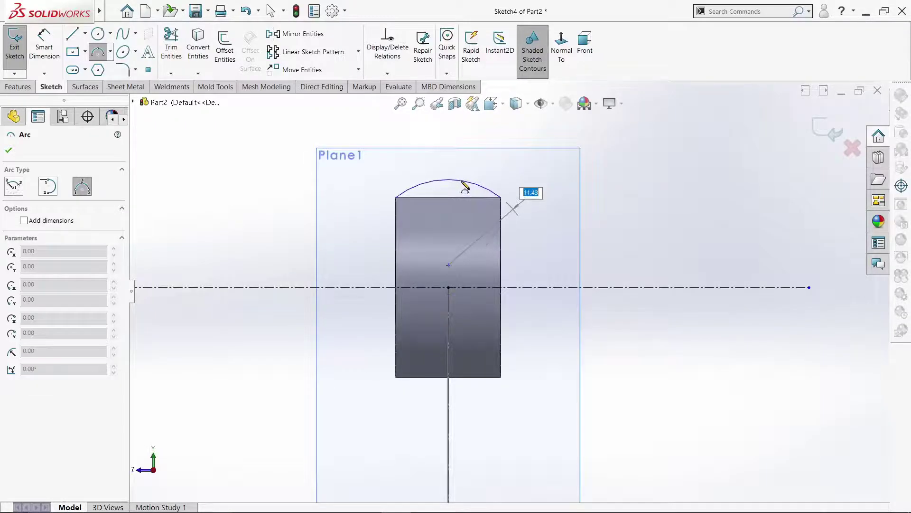
{"action": "type", "text": "12"}
{"action": "key", "text": "Return"}
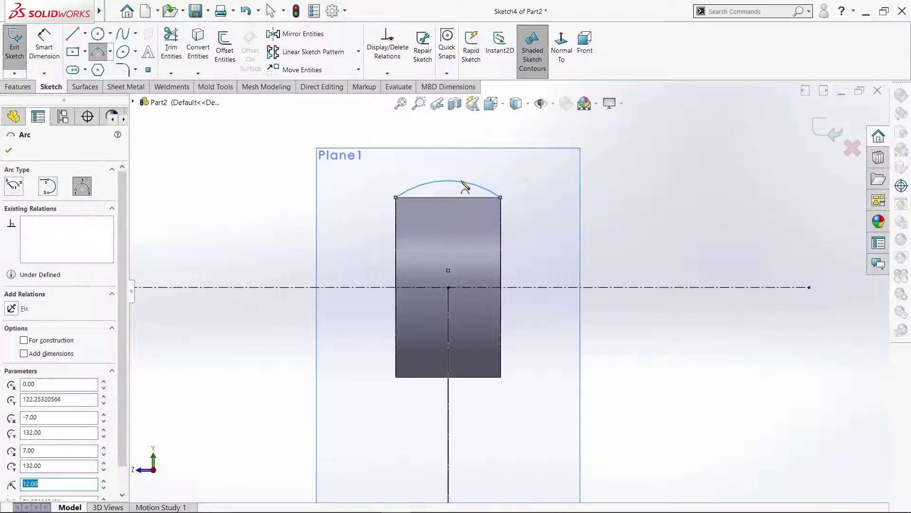
Close the arc with a straight line joining its two ends.
{"action": "left_click", "coordinate": [79, 38]}
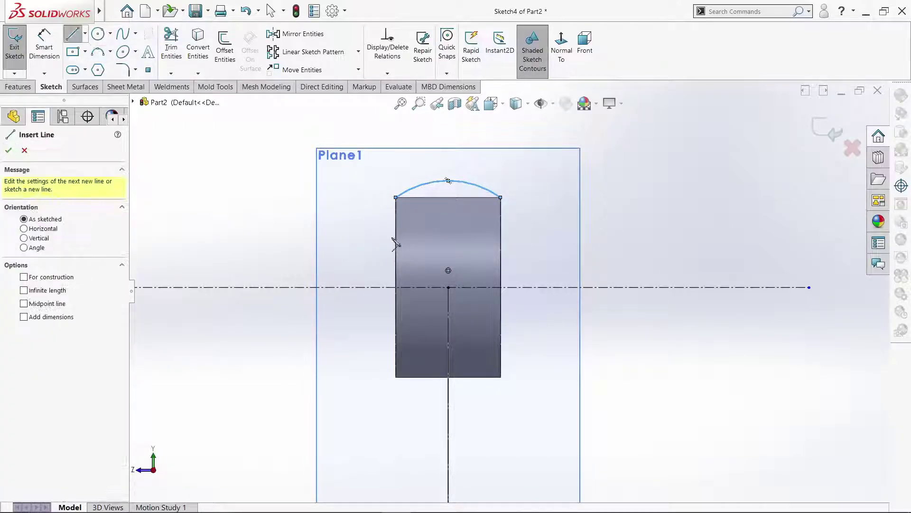
{"action": "left_click", "coordinate": [397, 198]}
{"action": "left_click", "coordinate": [501, 197]}
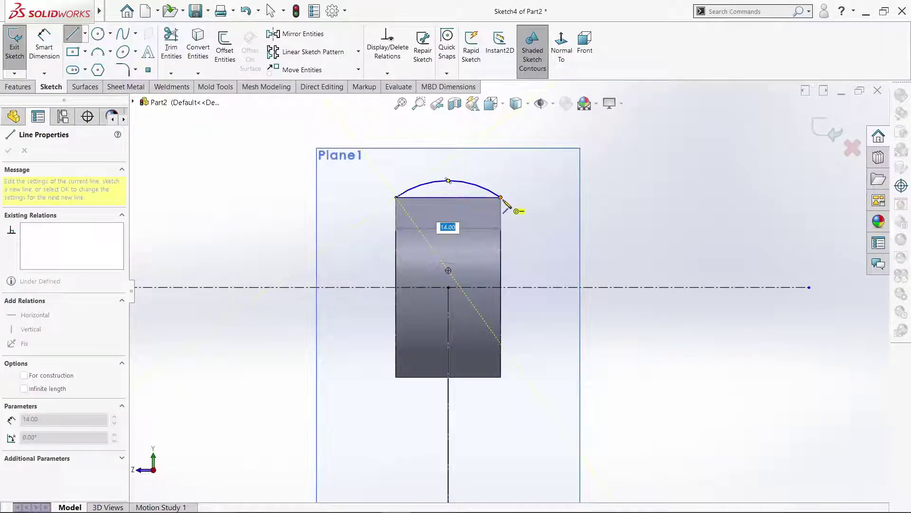
{"action": "right_click", "coordinate": [503, 200]}
{"action": "left_click", "coordinate": [518, 205]}
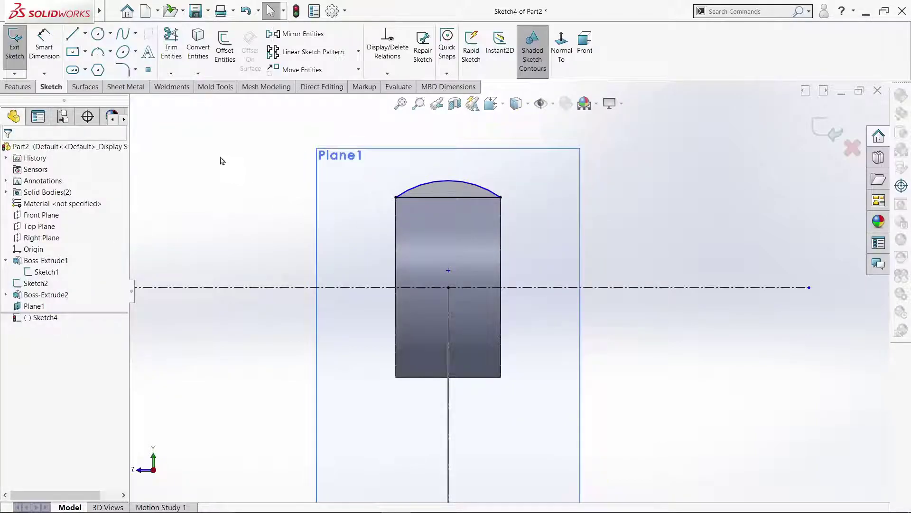
Dimension the arc radius as R12.
{"action": "left_click", "coordinate": [44, 44]}
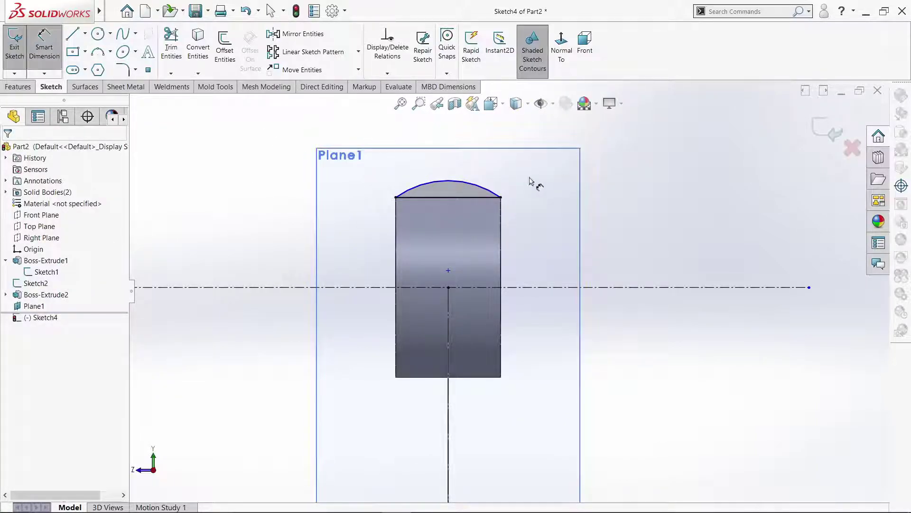
{"action": "left_click", "coordinate": [470, 184]}
{"action": "left_click", "coordinate": [486, 159]}
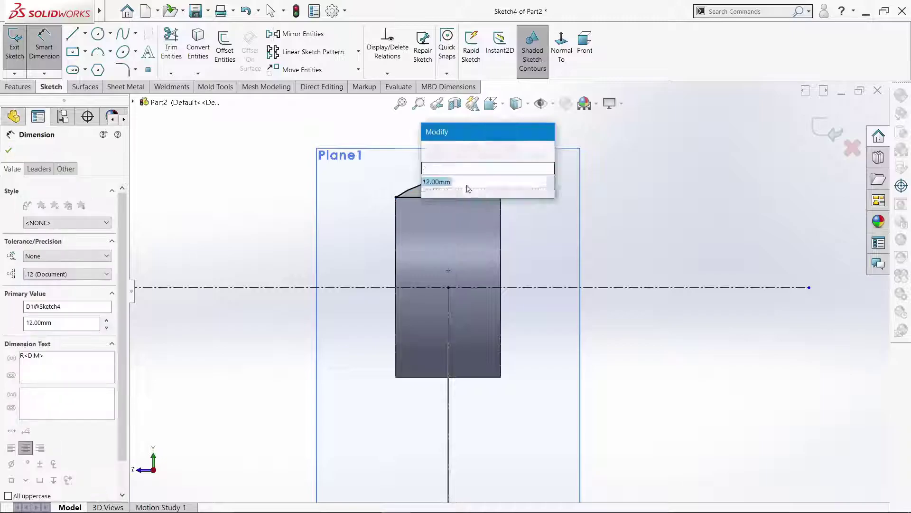
{"action": "key", "text": "Return"}
{"action": "right_click", "coordinate": [240, 212]}
{"action": "left_click", "coordinate": [251, 217]}
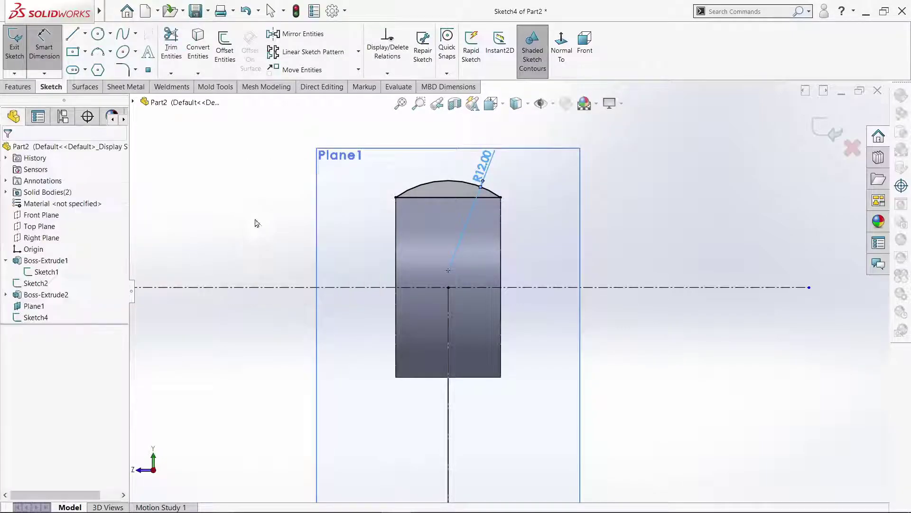
Revolve the dome profile 360° about the horizontal centreline into Revolve1, then check the Top and Front views.
{"action": "key", "text": "f"}
{"action": "left_click", "coordinate": [18, 86]}
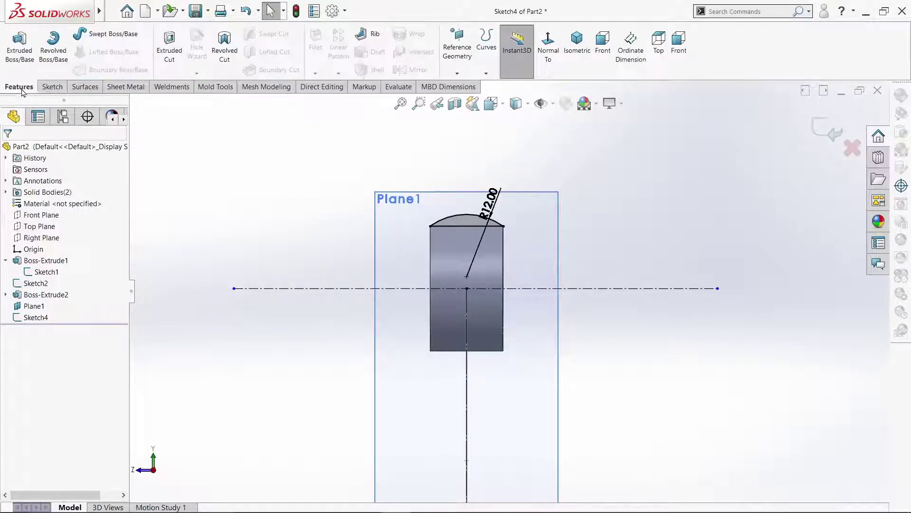
{"action": "left_click", "coordinate": [53, 47]}
{"action": "key", "text": "z"}
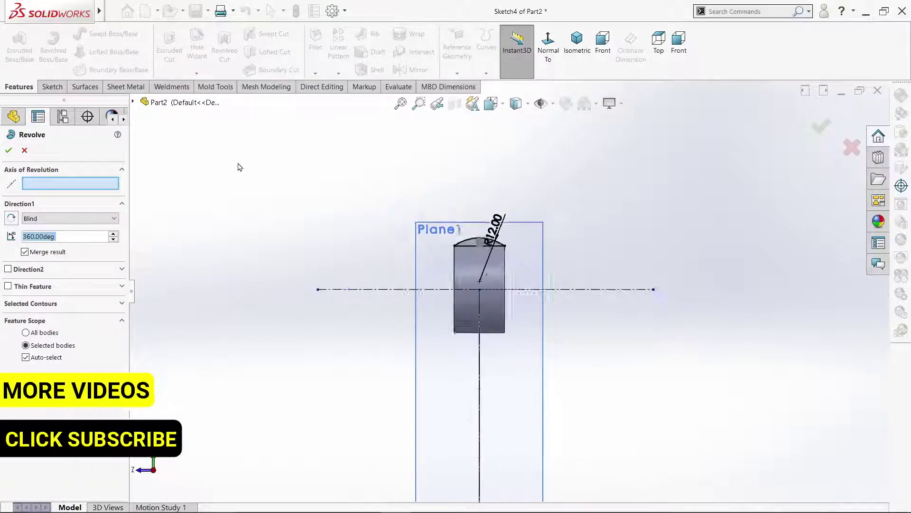
{"action": "left_click", "coordinate": [395, 290]}
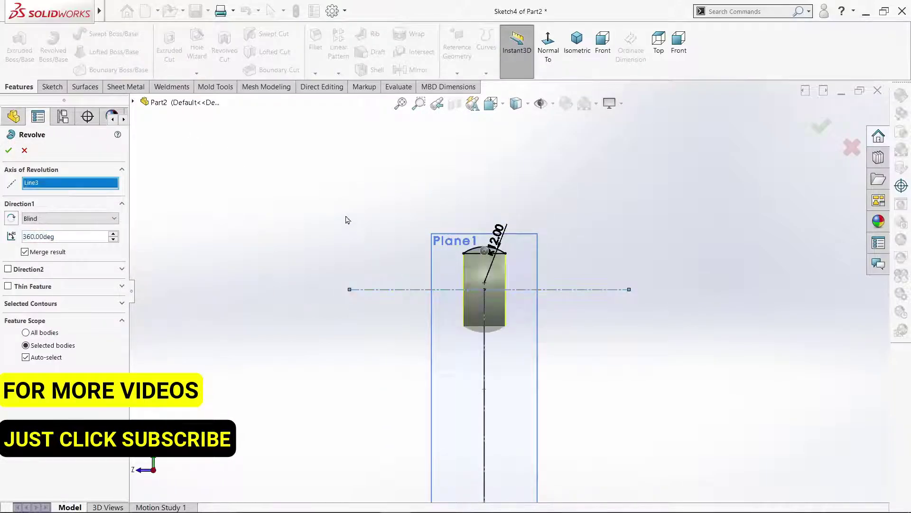
{"action": "left_click", "coordinate": [8, 150]}
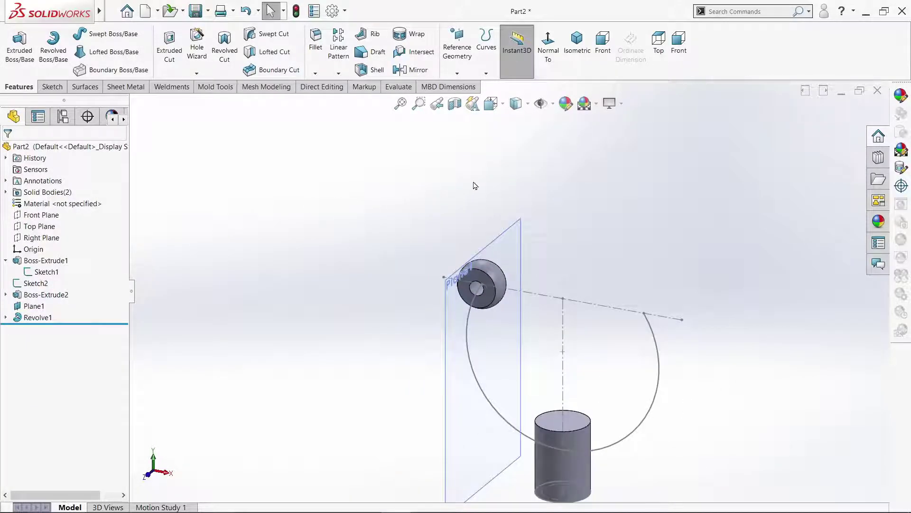
{"action": "left_click", "coordinate": [655, 62]}
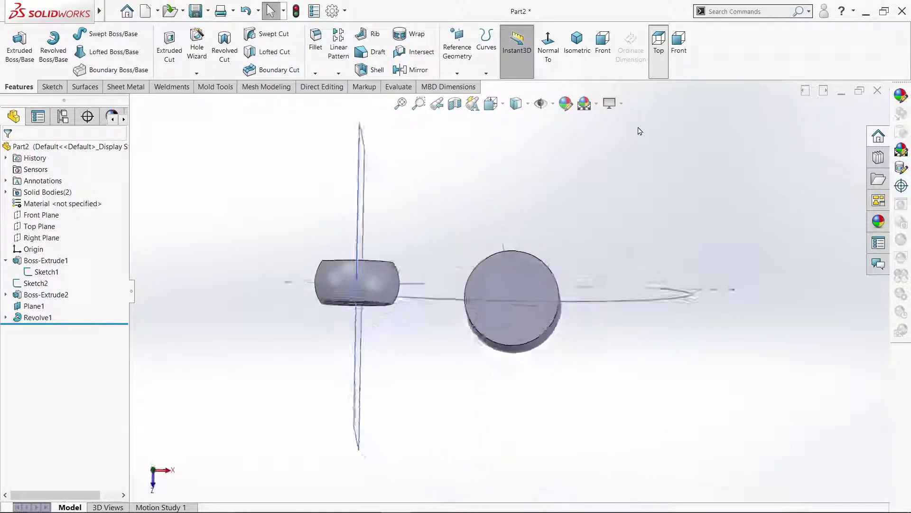
{"action": "left_click", "coordinate": [603, 45]}
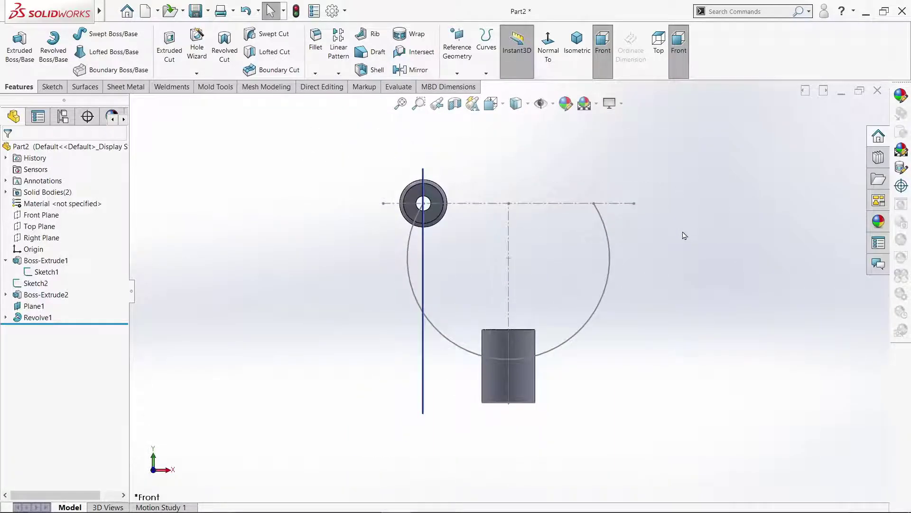
{"action": "scroll", "coordinate": [684, 235], "scroll_direction": "down", "scroll_amount": 2}
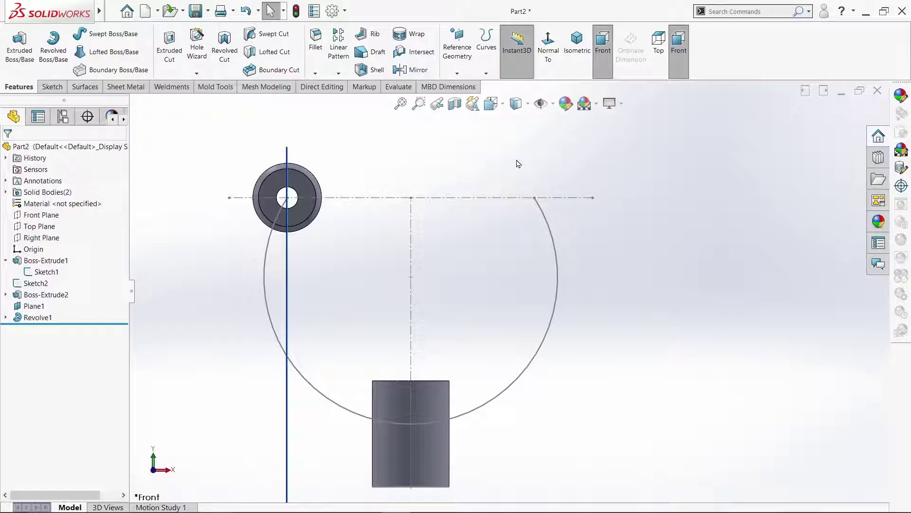
Mirror the Revolve1 ring body across the Right Plane to create Mirror1.
{"action": "left_click", "coordinate": [412, 69]}
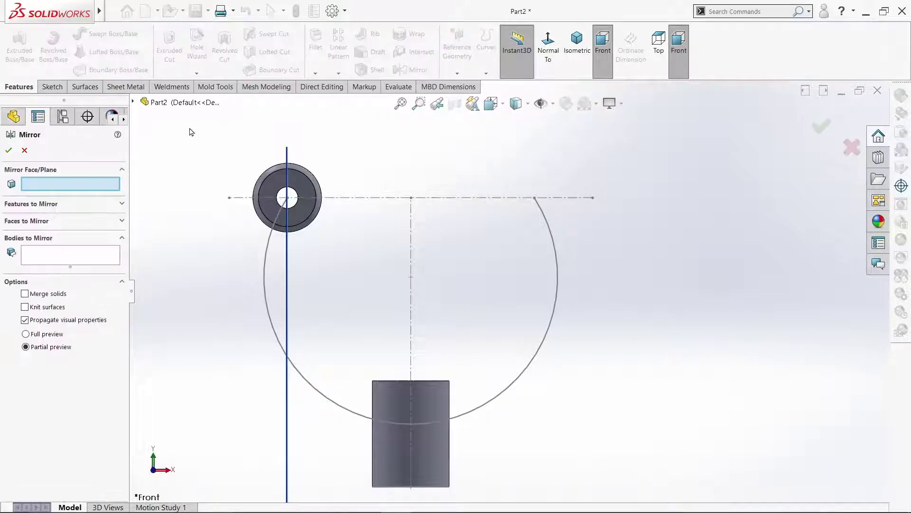
{"action": "left_click", "coordinate": [133, 103]}
{"action": "left_click", "coordinate": [179, 193]}
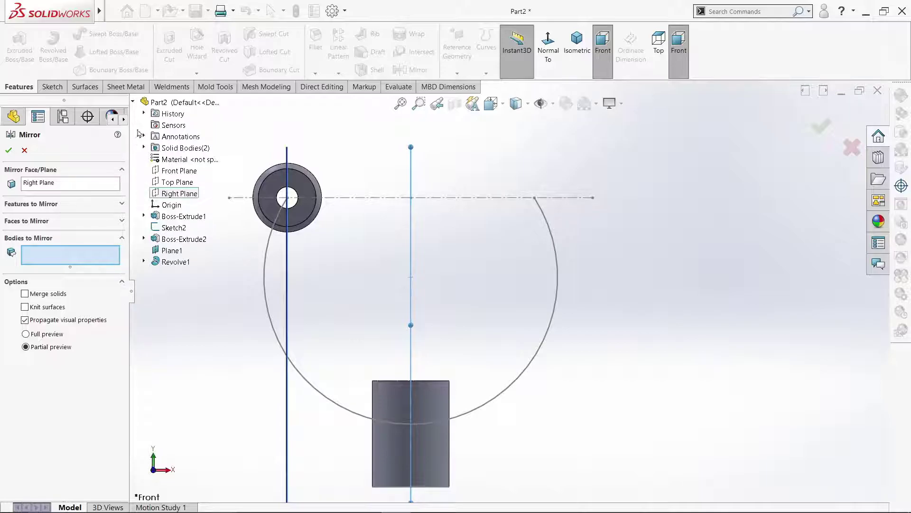
{"action": "left_click", "coordinate": [143, 148]}
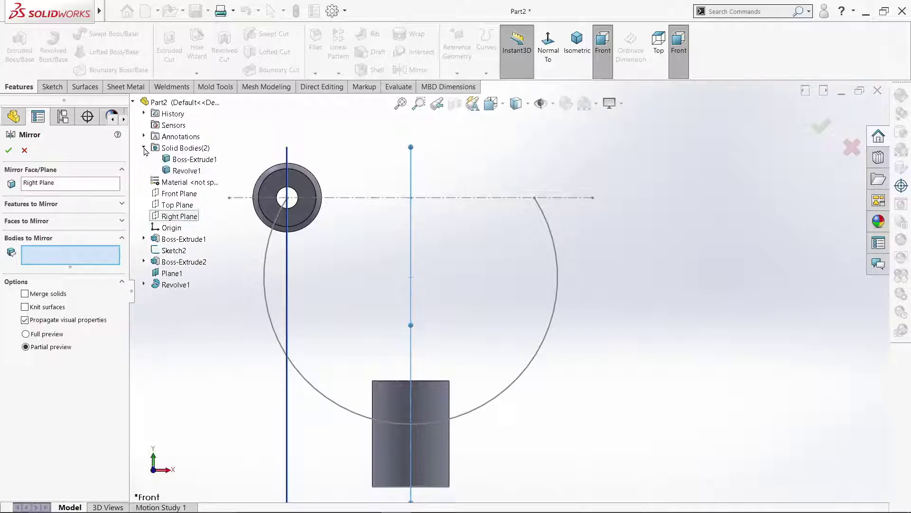
{"action": "left_click", "coordinate": [180, 172]}
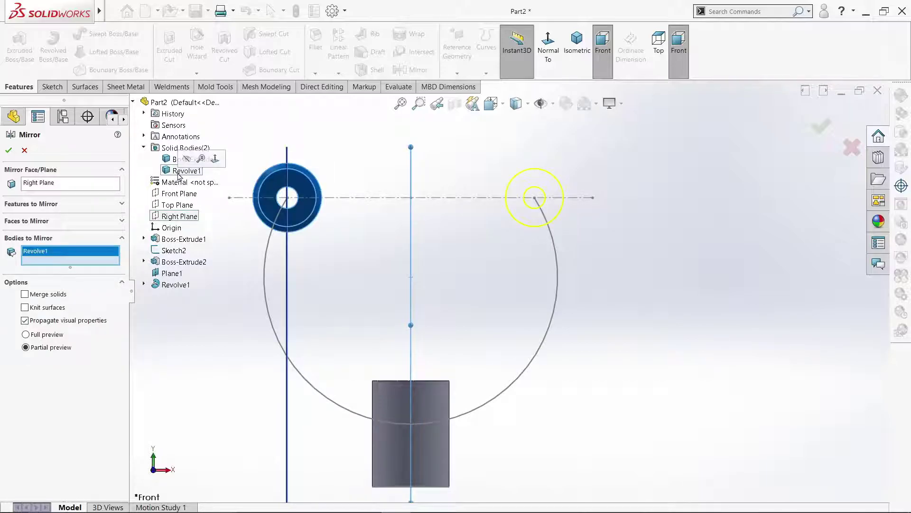
{"action": "left_click", "coordinate": [9, 150]}
{"action": "scroll", "coordinate": [212, 232], "scroll_direction": "up", "scroll_amount": 3}
{"action": "mouse_move", "coordinate": [240, 239]}
{"action": "middle_mouse_down"}
{"action": "mouse_move", "coordinate": [238, 283]}
{"action": "mouse_move", "coordinate": [266, 230]}
{"action": "middle_mouse_up"}
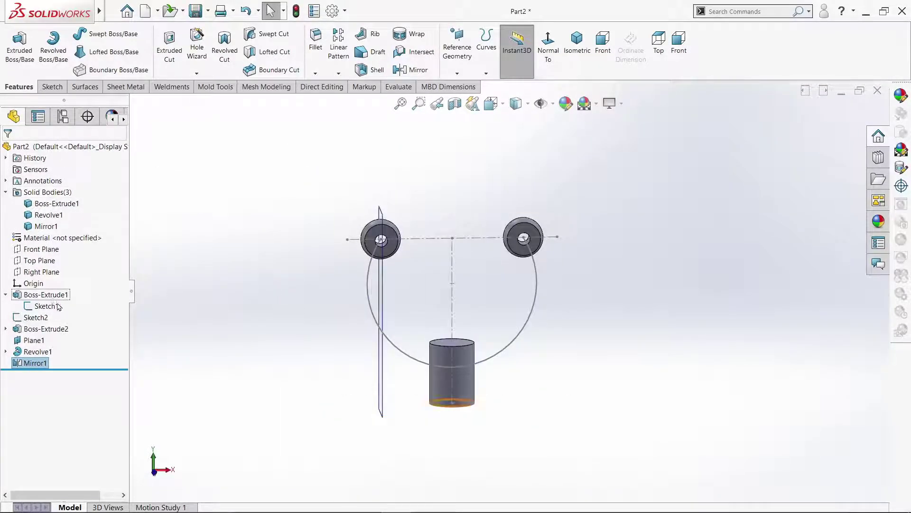
Sketch a centre-point straight slot on the Right Plane over the base cylinder.
{"action": "left_click", "coordinate": [41, 272]}
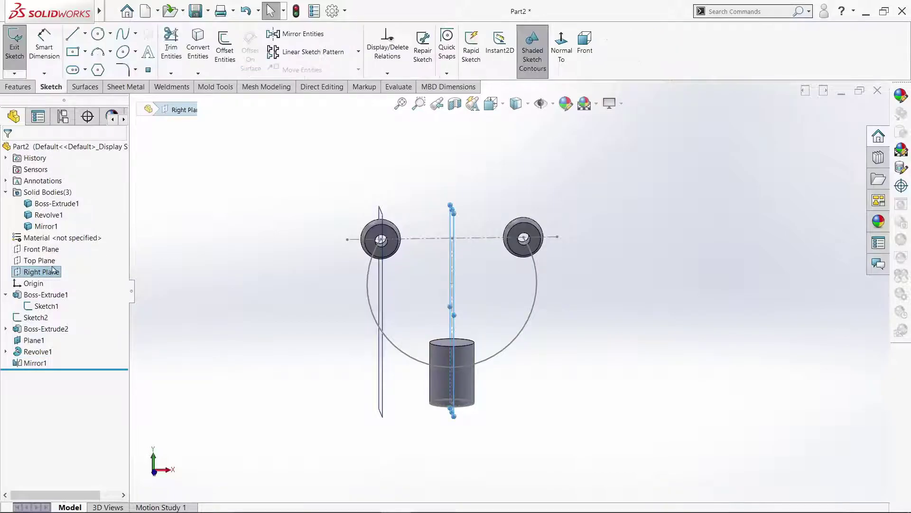
{"action": "left_click", "coordinate": [556, 58]}
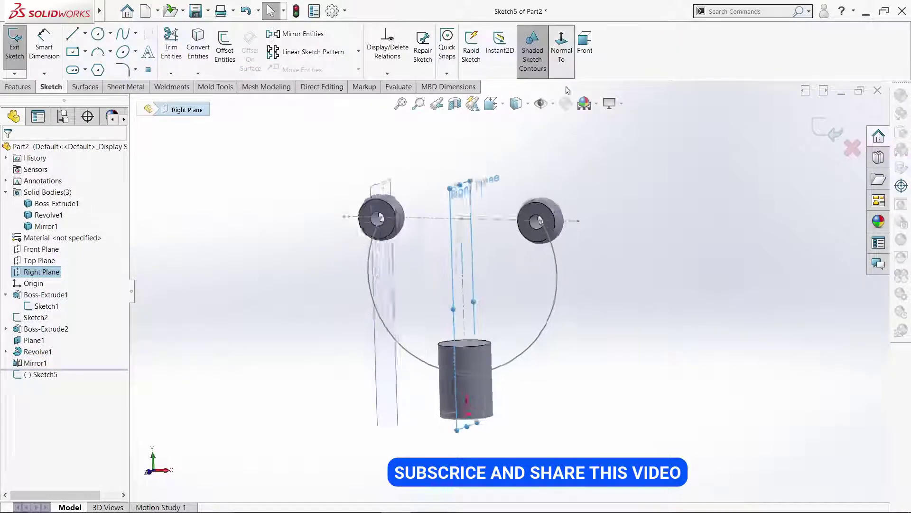
{"action": "left_click", "coordinate": [84, 69]}
{"action": "left_click", "coordinate": [91, 97]}
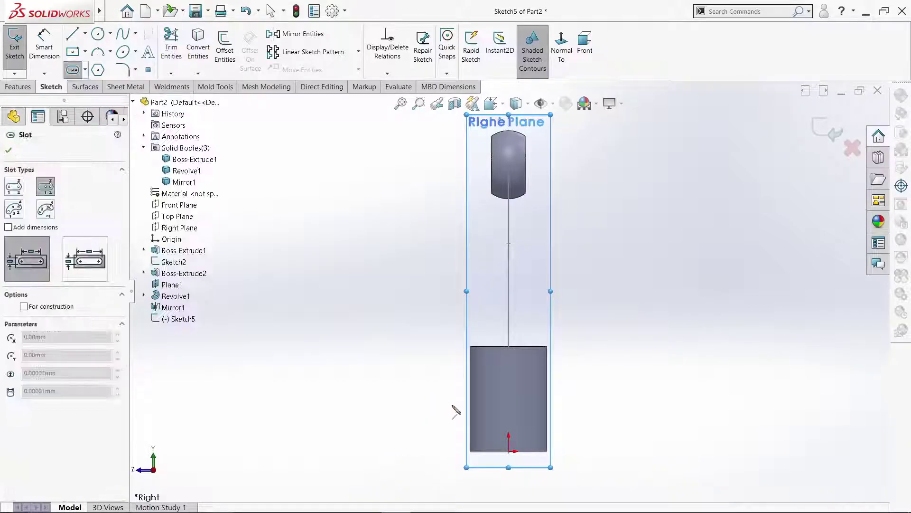
{"action": "left_click", "coordinate": [508, 406]}
{"action": "left_click", "coordinate": [517, 391]}
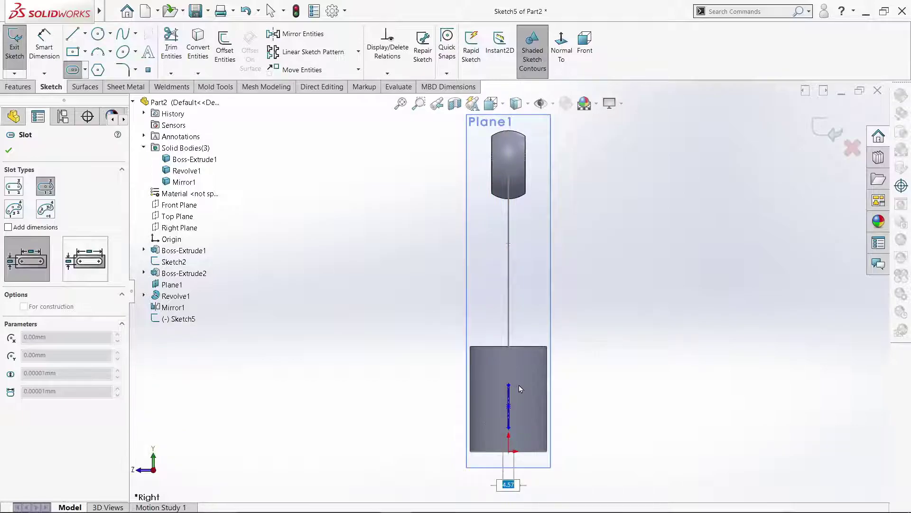
{"action": "left_click", "coordinate": [521, 388]}
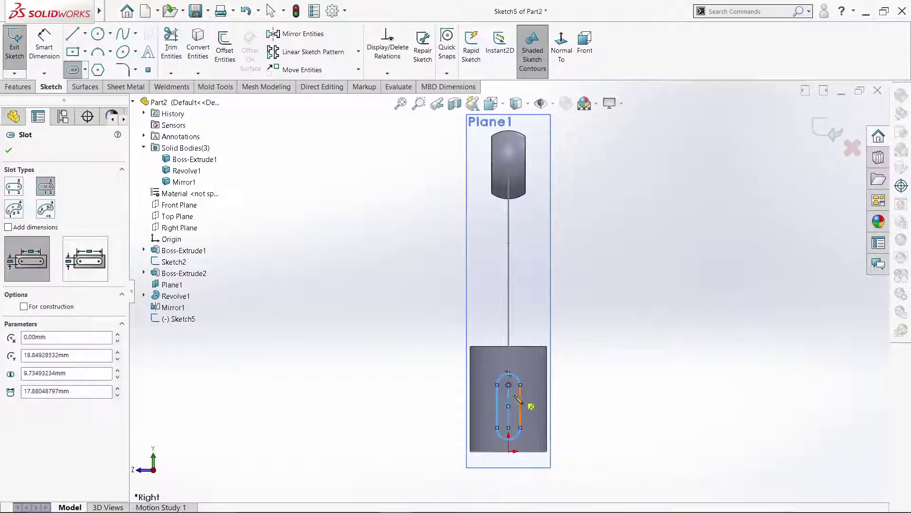
Dimension the slot with a 10 mm centre length and a 5 mm end radius.
{"action": "left_click", "coordinate": [44, 43]}
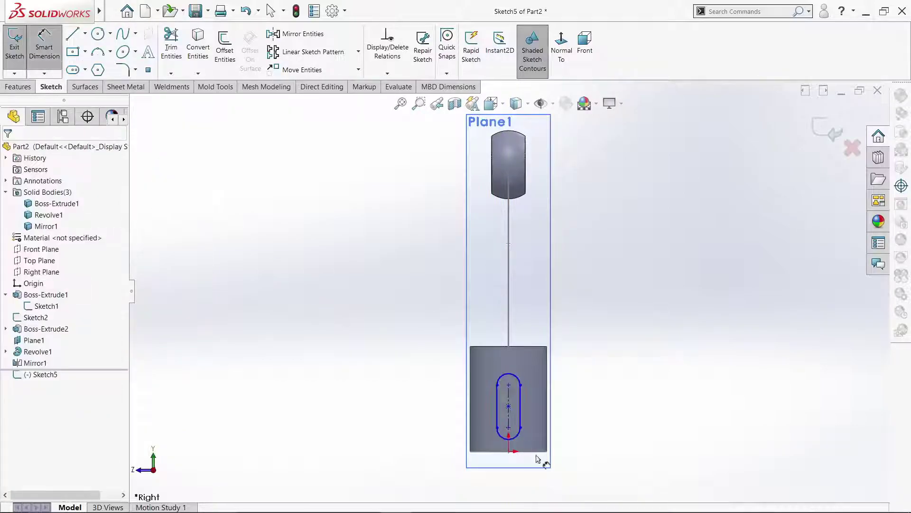
{"action": "left_click", "coordinate": [521, 412]}
{"action": "left_click", "coordinate": [614, 420]}
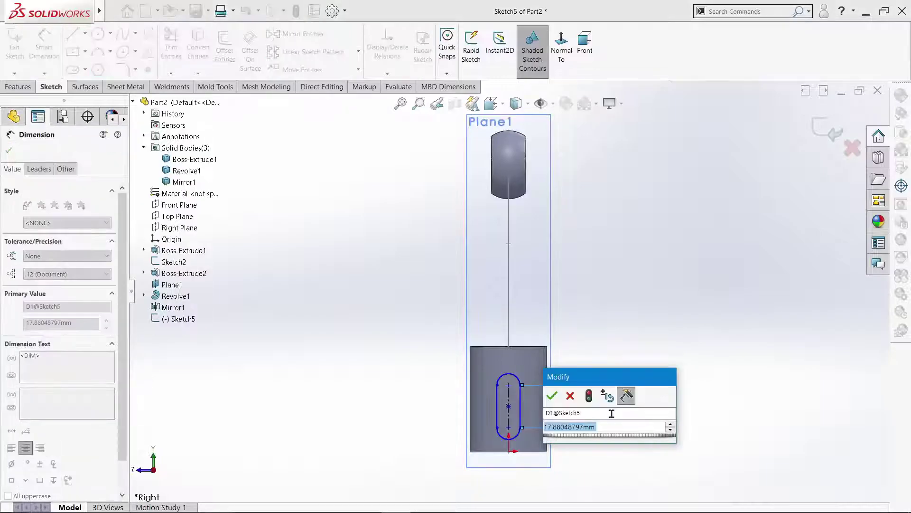
{"action": "type", "text": "10"}
{"action": "key", "text": "Return"}
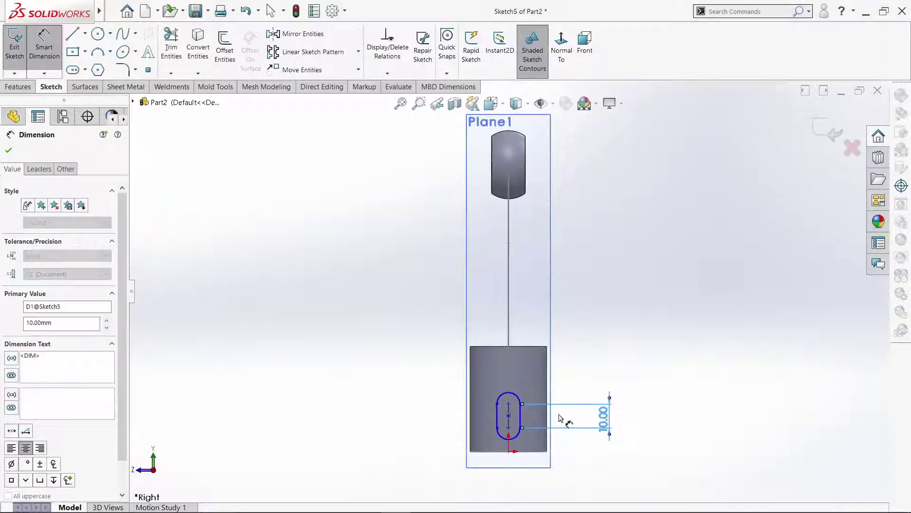
{"action": "scroll", "coordinate": [550, 416], "scroll_direction": "up", "scroll_amount": 2}
{"action": "scroll", "coordinate": [552, 416], "scroll_direction": "up", "scroll_amount": 2}
{"action": "left_click", "coordinate": [454, 443]}
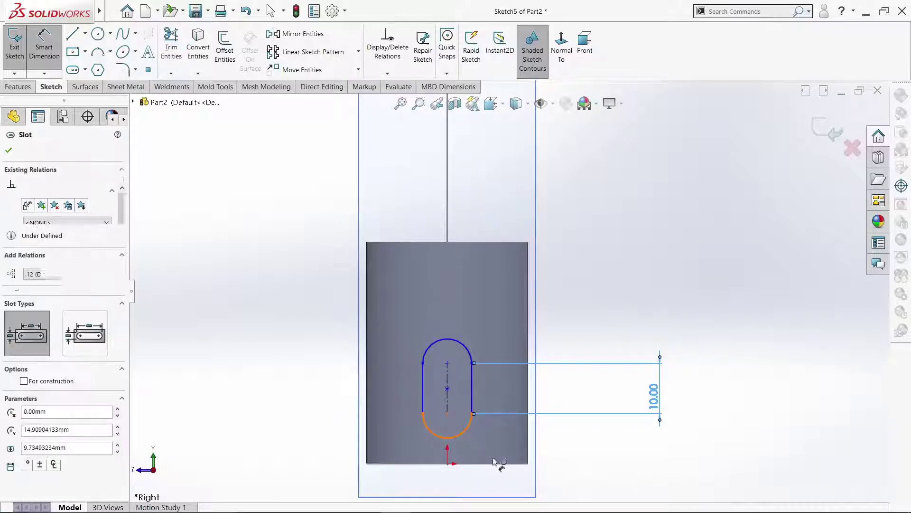
{"action": "left_click", "coordinate": [654, 474]}
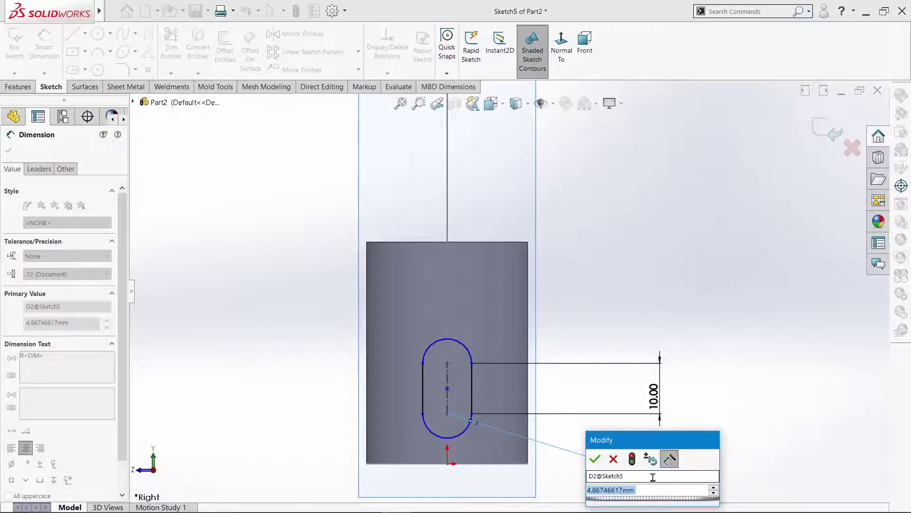
{"action": "type", "text": "5"}
{"action": "key", "text": "Return"}
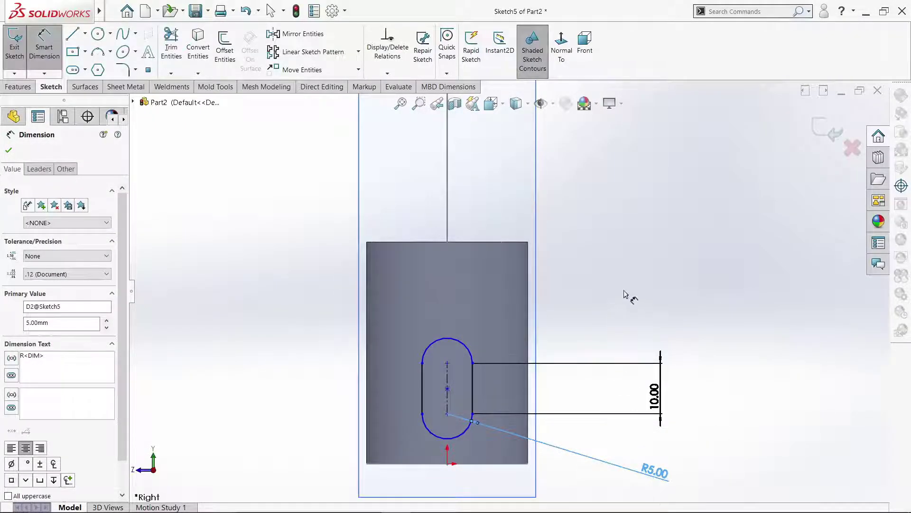
{"action": "right_click", "coordinate": [628, 298]}
{"action": "left_click", "coordinate": [655, 317]}
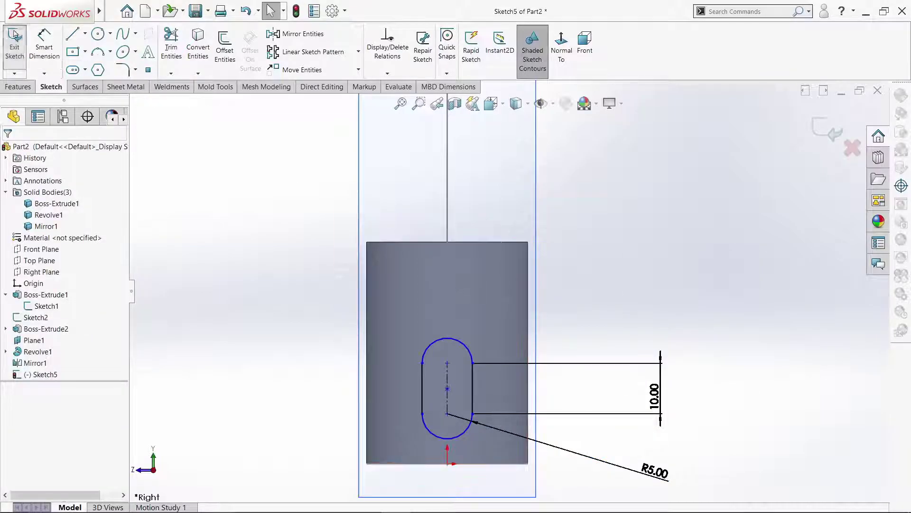
Convert the vertical model edge into the sketch as a construction line.
{"action": "left_click", "coordinate": [194, 45]}
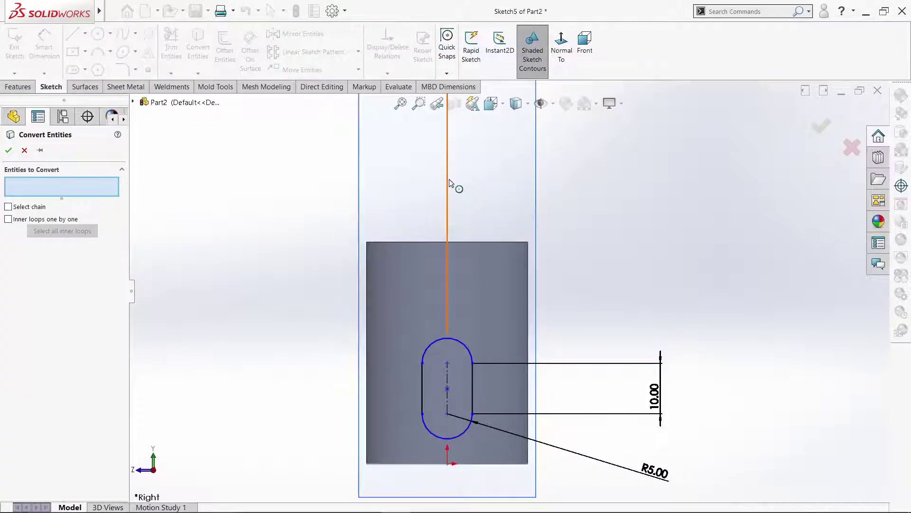
{"action": "left_click", "coordinate": [450, 184]}
{"action": "key", "text": "Return"}
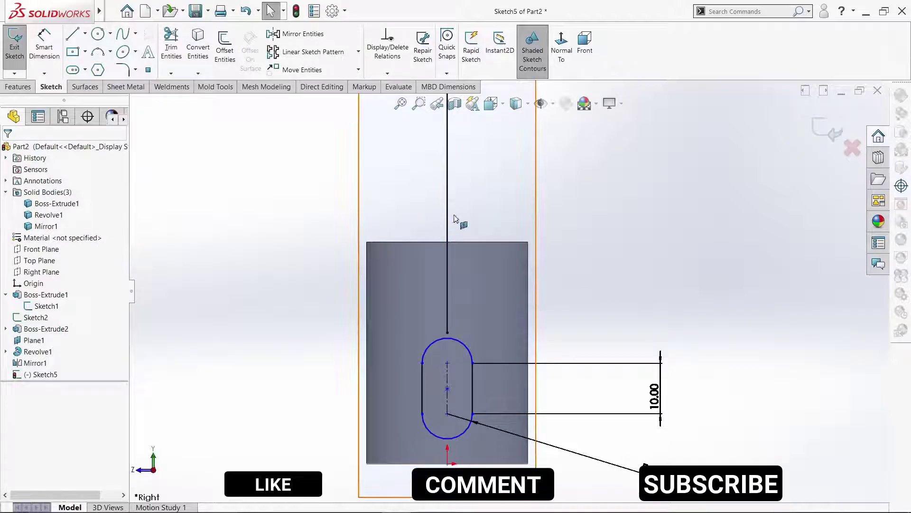
{"action": "left_click", "coordinate": [447, 216]}
{"action": "left_click", "coordinate": [546, 179]}
{"action": "left_click", "coordinate": [569, 225]}
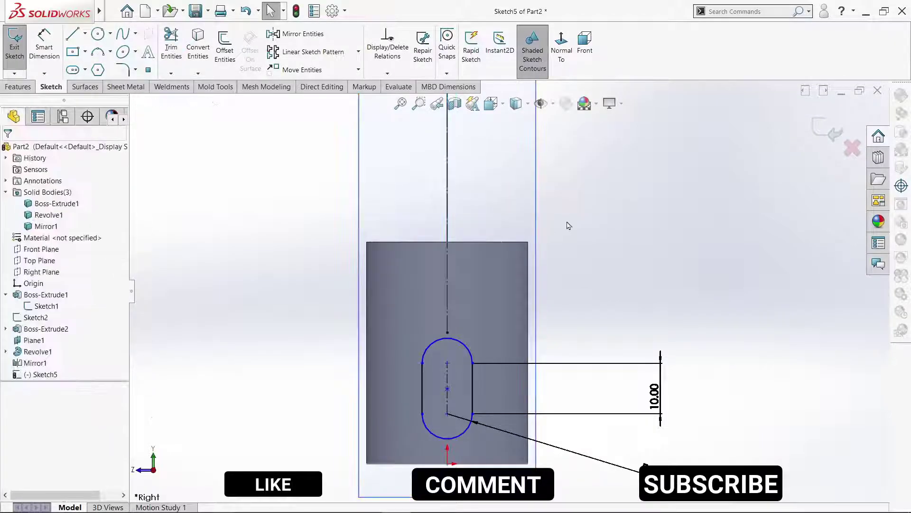
Make the slot centre coincident with the construction line's endpoint.
{"action": "left_click", "coordinate": [447, 437]}
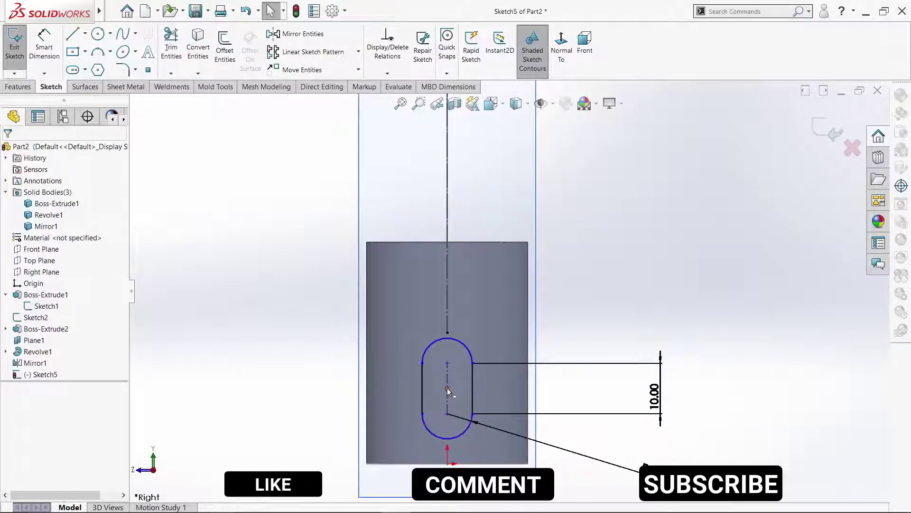
{"action": "left_click", "coordinate": [447, 333], "text": "ctrl"}
{"action": "left_click", "coordinate": [12, 346]}
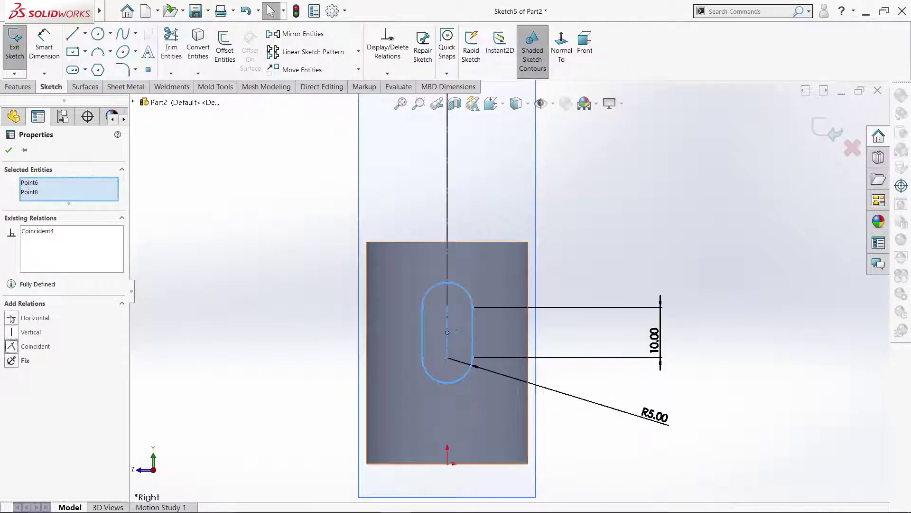
{"action": "left_click", "coordinate": [9, 151]}
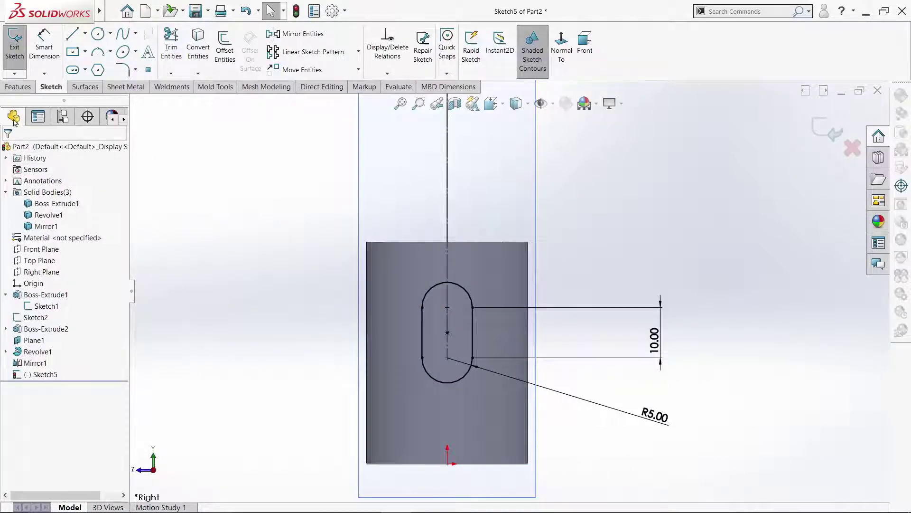
{"action": "left_click", "coordinate": [18, 86]}
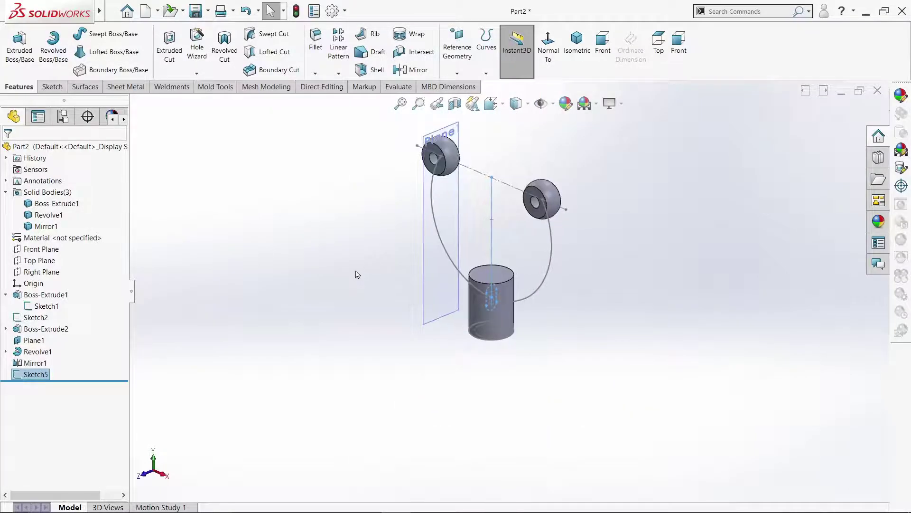
Sweep the Sketch5 slot profile along the Sketch2 arc path in both directions.
{"action": "left_click", "coordinate": [358, 275]}
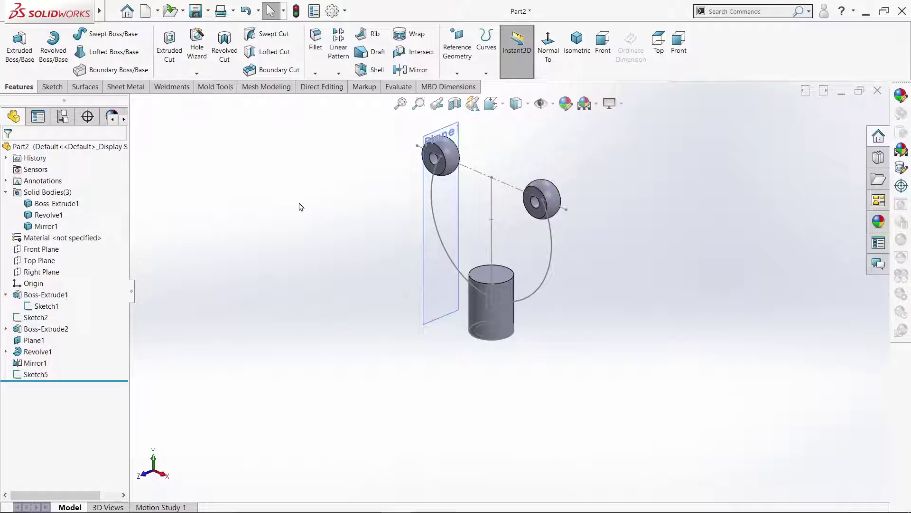
{"action": "mouse_move", "coordinate": [299, 207]}
{"action": "middle_mouse_down"}
{"action": "mouse_move", "coordinate": [320, 193]}
{"action": "mouse_move", "coordinate": [350, 130]}
{"action": "mouse_move", "coordinate": [321, 301]}
{"action": "mouse_move", "coordinate": [353, 178]}
{"action": "mouse_move", "coordinate": [338, 155]}
{"action": "mouse_move", "coordinate": [370, 222]}
{"action": "mouse_move", "coordinate": [359, 267]}
{"action": "middle_mouse_up"}
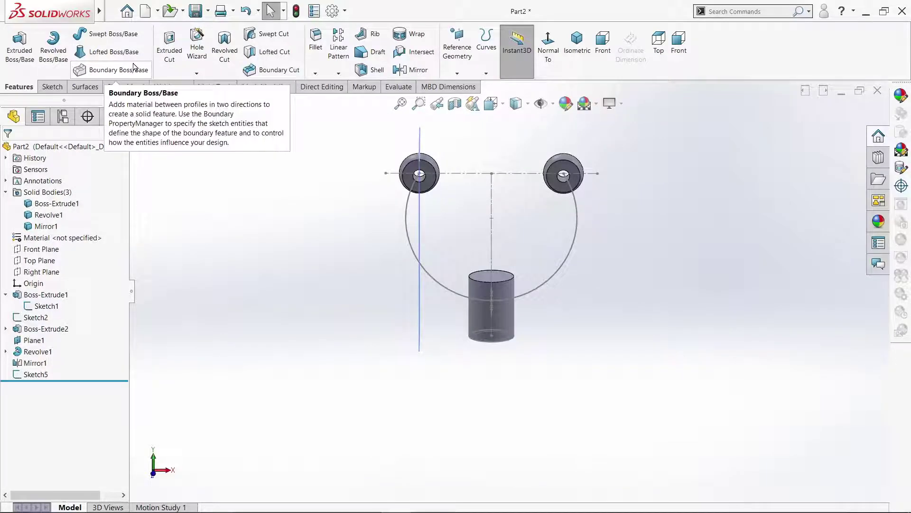
{"action": "left_click", "coordinate": [135, 34]}
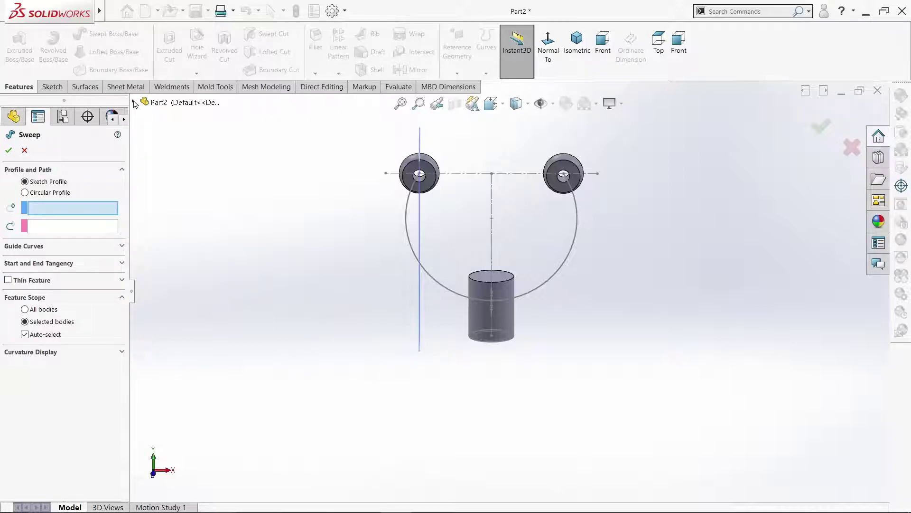
{"action": "left_click", "coordinate": [135, 103]}
{"action": "left_click", "coordinate": [169, 286]}
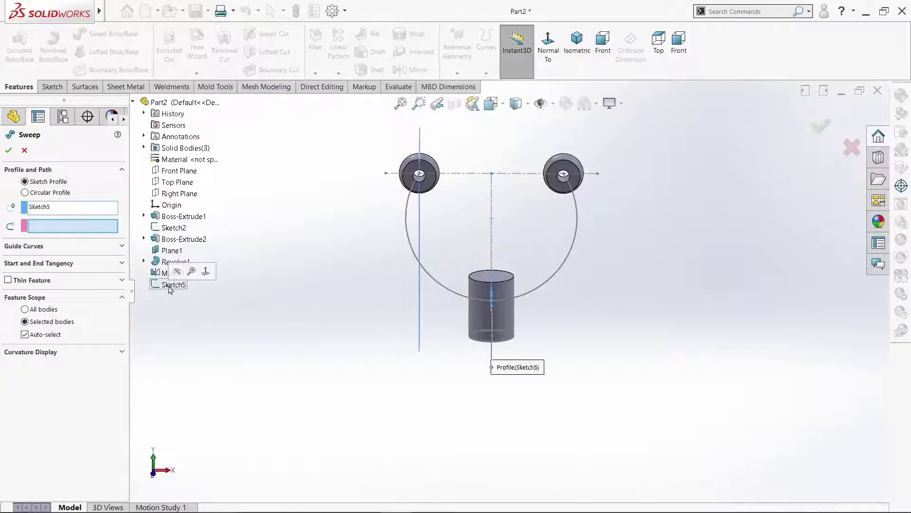
{"action": "left_click", "coordinate": [414, 255]}
{"action": "left_click", "coordinate": [60, 245]}
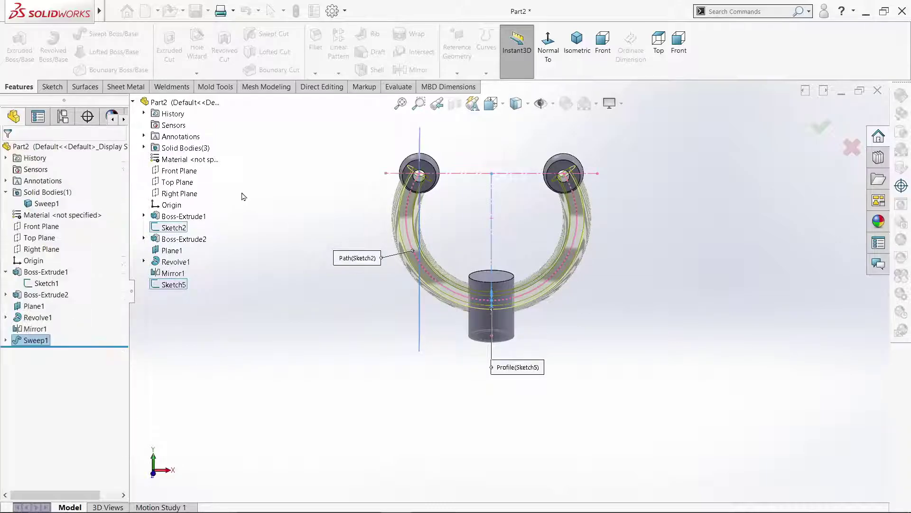
Edit Sweep1's options, leaving merge tangent faces off, and confirm.
{"action": "right_click", "coordinate": [43, 341]}
{"action": "left_click", "coordinate": [49, 243]}
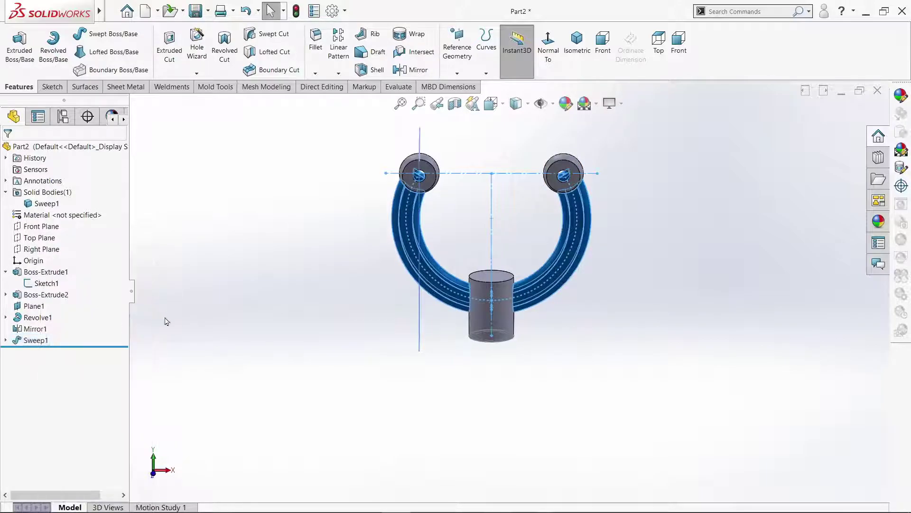
{"action": "left_click", "coordinate": [41, 266]}
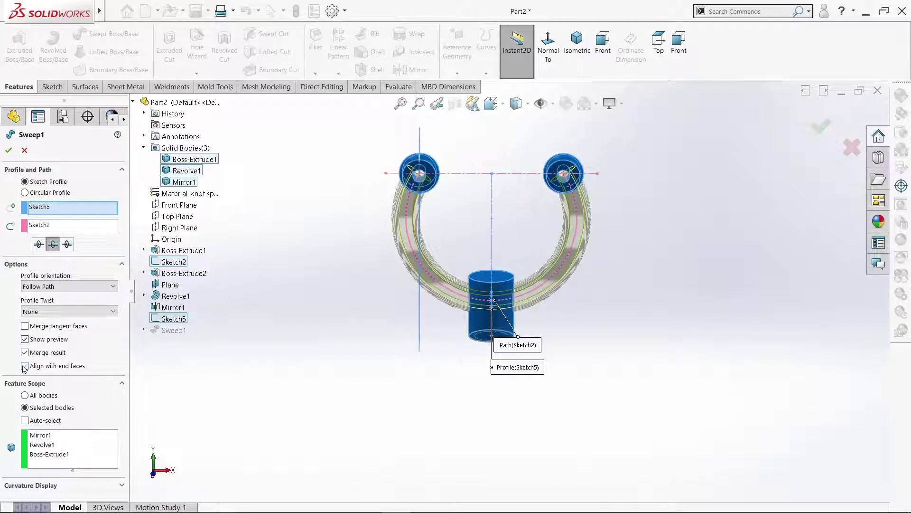
{"action": "left_click", "coordinate": [24, 327]}
{"action": "left_click", "coordinate": [25, 327]}
{"action": "left_click", "coordinate": [8, 151]}
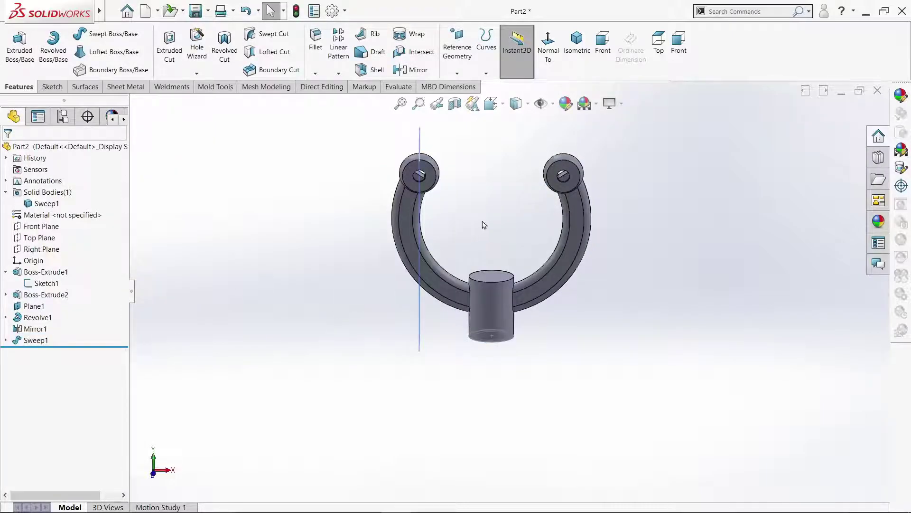
{"action": "scroll", "coordinate": [484, 225], "scroll_direction": "down", "scroll_amount": 3}
{"action": "mouse_move", "coordinate": [519, 197]}
{"action": "middle_mouse_down"}
{"action": "mouse_move", "coordinate": [489, 183]}
{"action": "mouse_move", "coordinate": [383, 244]}
{"action": "mouse_move", "coordinate": [291, 203]}
{"action": "mouse_move", "coordinate": [386, 151]}
{"action": "middle_mouse_up"}
Sketch on the left ring's flat face and convert its hole edge into the sketch.
{"action": "scroll", "coordinate": [387, 151], "scroll_direction": "down", "scroll_amount": 5}
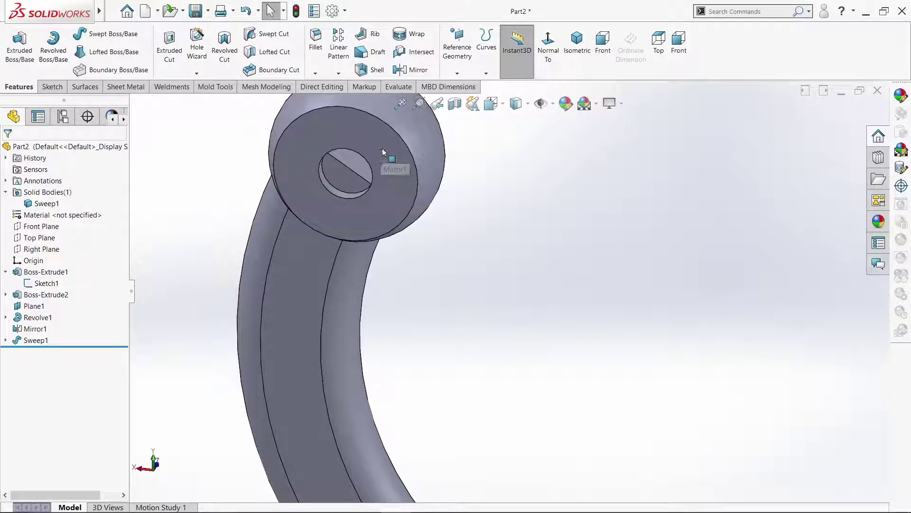
{"action": "left_click", "coordinate": [385, 152]}
{"action": "left_click", "coordinate": [421, 124]}
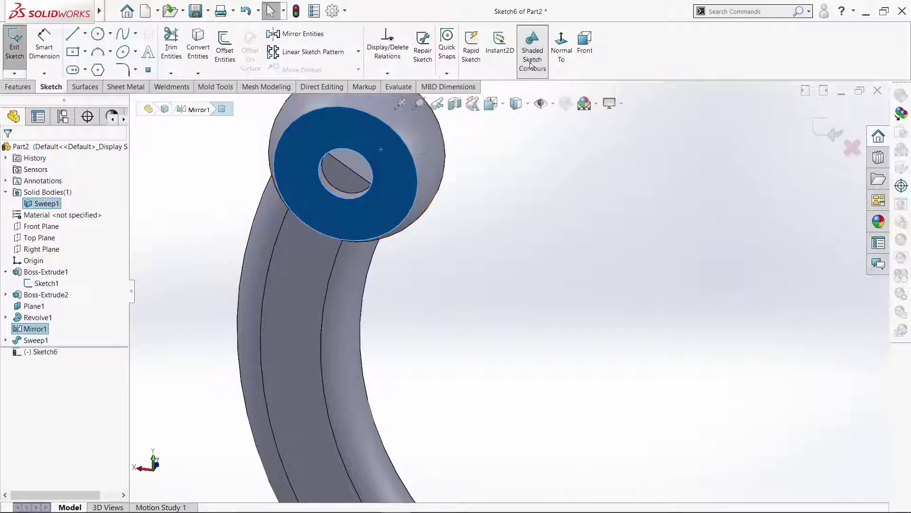
{"action": "left_click", "coordinate": [562, 47]}
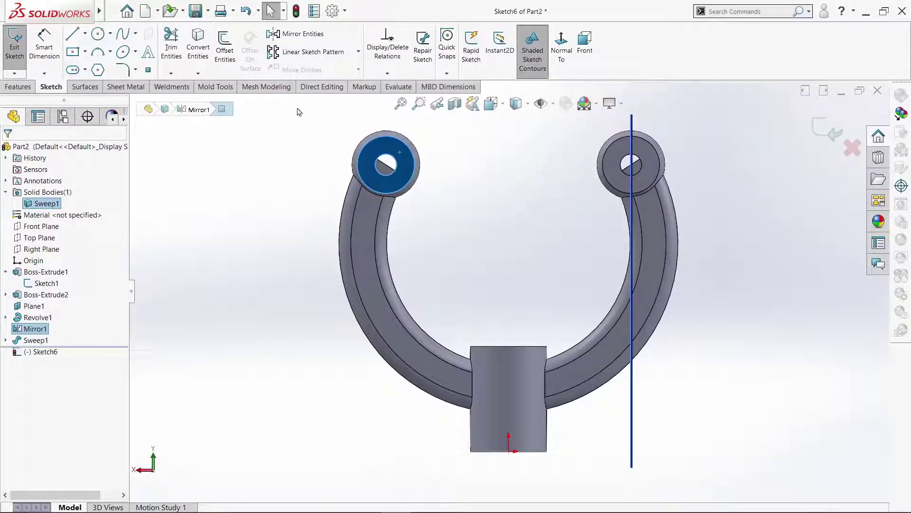
{"action": "left_click", "coordinate": [238, 195]}
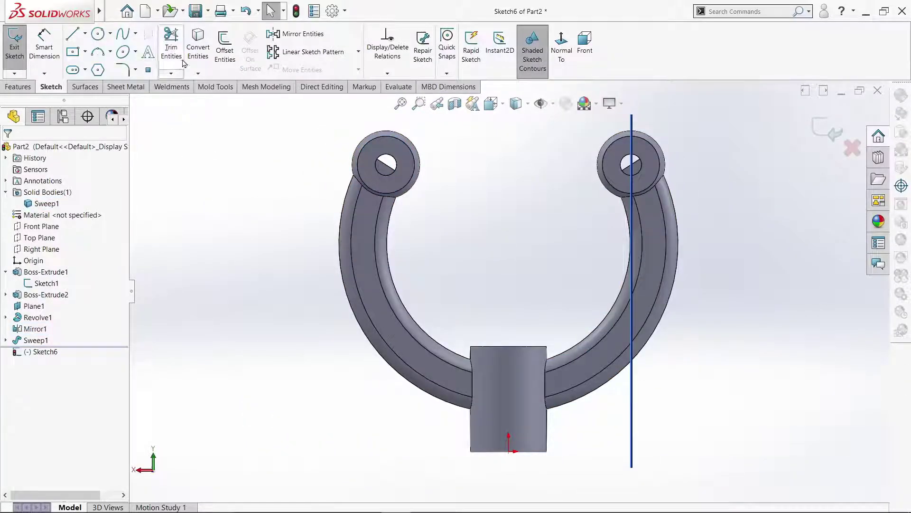
{"action": "left_click", "coordinate": [198, 47]}
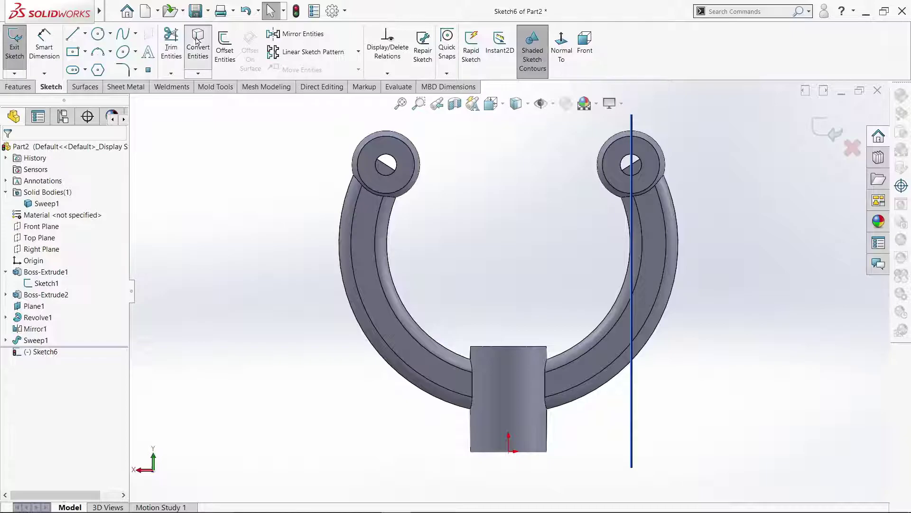
{"action": "left_click", "coordinate": [390, 158]}
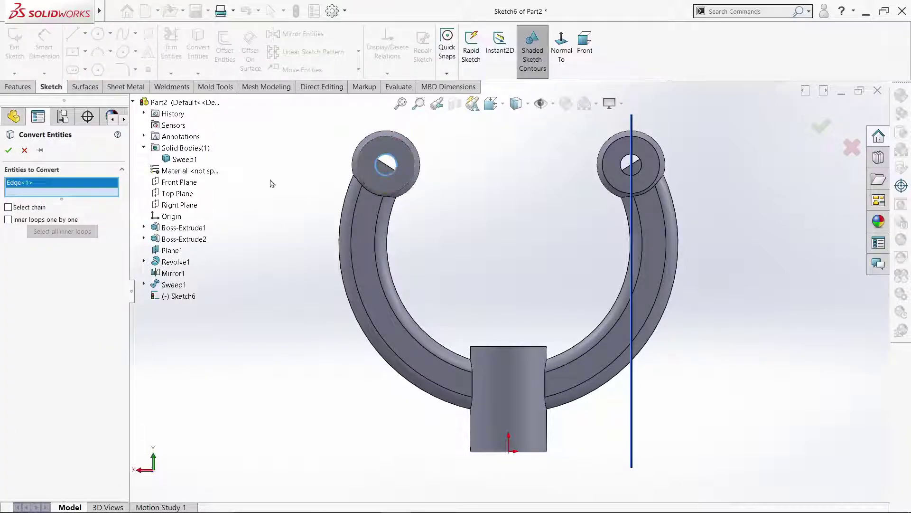
{"action": "left_click", "coordinate": [9, 150]}
Cut-extrude the hole 30 mm deep through the left ring.
{"action": "left_click", "coordinate": [18, 86]}
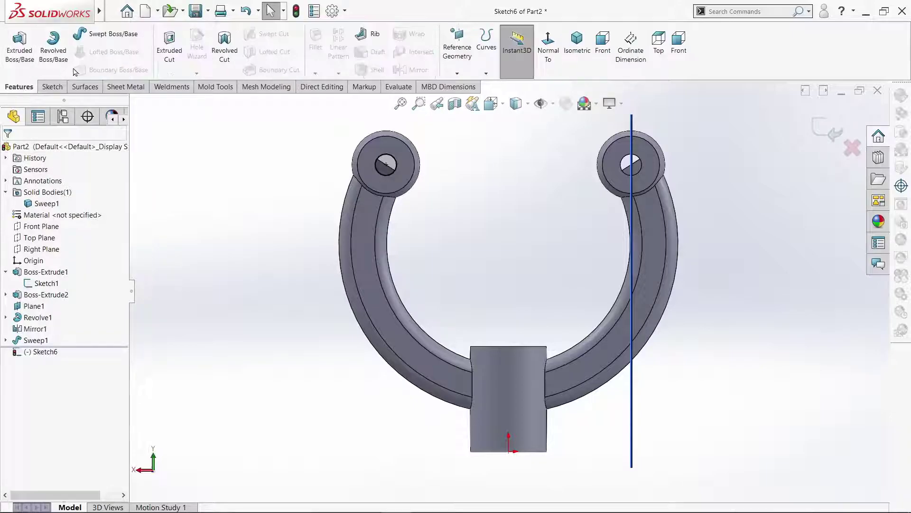
{"action": "left_click", "coordinate": [170, 53]}
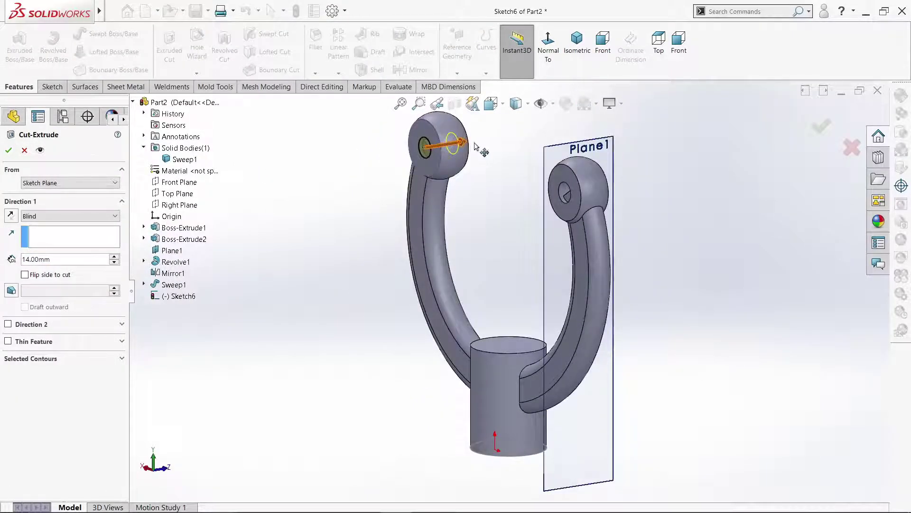
{"action": "left_click_drag", "start_coordinate": [475, 145], "coordinate": [493, 138]}
{"action": "left_click", "coordinate": [8, 150]}
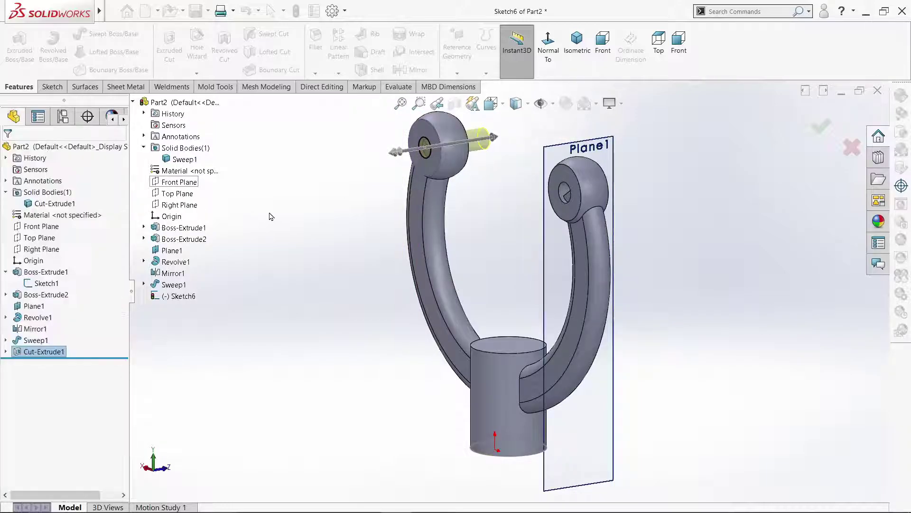
{"action": "mouse_move", "coordinate": [300, 217]}
{"action": "middle_mouse_down"}
{"action": "mouse_move", "coordinate": [367, 231]}
{"action": "mouse_move", "coordinate": [375, 247]}
{"action": "middle_mouse_up"}
Add the right ring's hole edge to Sketch6 so Cut-Extrude1 pierces both rings.
{"action": "left_click", "coordinate": [44, 351]}
{"action": "left_click", "coordinate": [66, 335]}
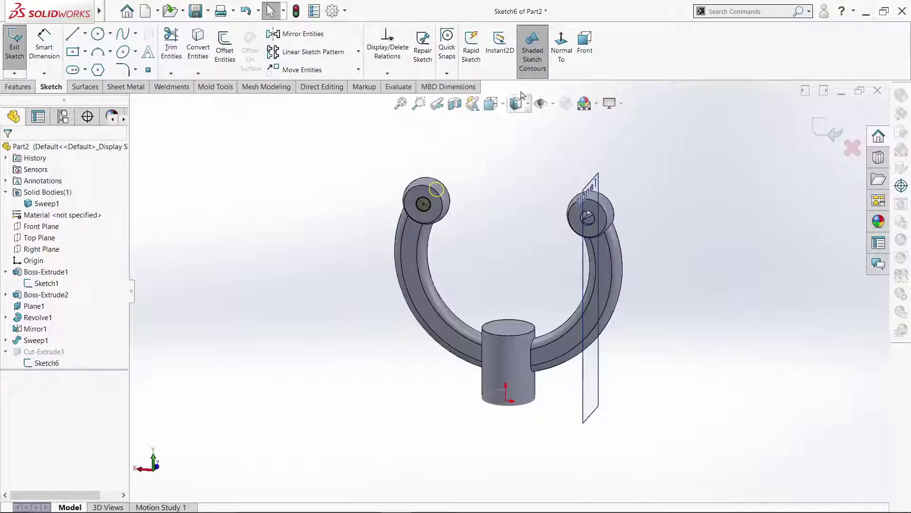
{"action": "left_click", "coordinate": [562, 48]}
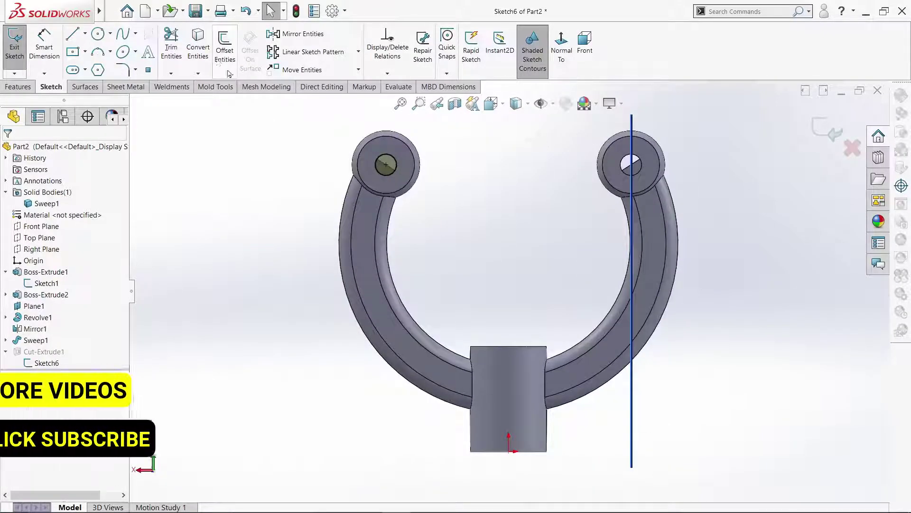
{"action": "key", "text": "c"}
{"action": "left_click", "coordinate": [645, 166]}
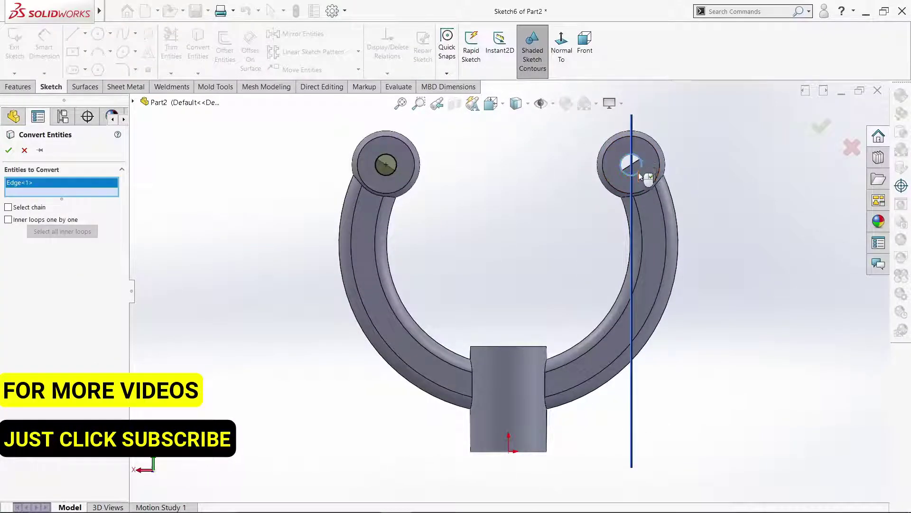
{"action": "key", "text": "Return"}
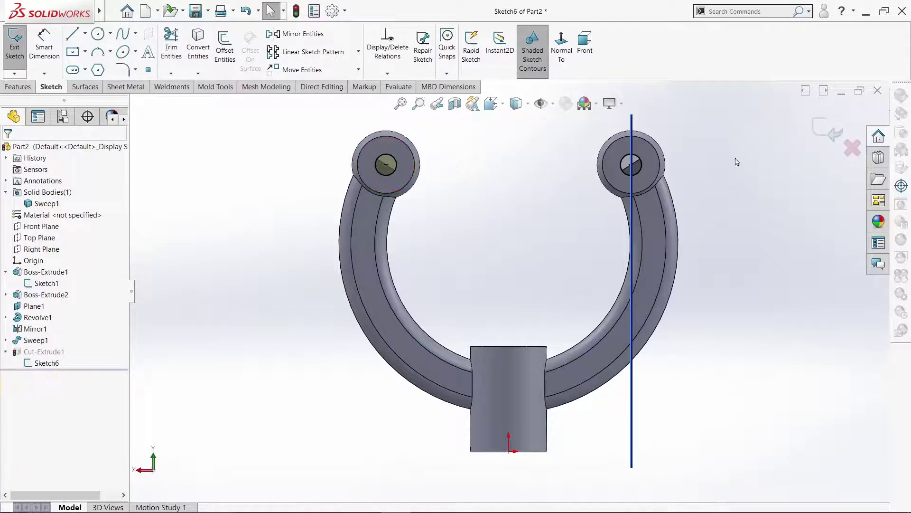
{"action": "left_click", "coordinate": [820, 127]}
{"action": "mouse_move", "coordinate": [767, 233]}
{"action": "middle_mouse_down"}
{"action": "mouse_move", "coordinate": [731, 209]}
{"action": "mouse_move", "coordinate": [728, 320]}
{"action": "mouse_move", "coordinate": [726, 112]}
{"action": "mouse_move", "coordinate": [739, 257]}
{"action": "mouse_move", "coordinate": [729, 122]}
{"action": "mouse_move", "coordinate": [729, 130]}
{"action": "middle_mouse_up"}
Draw a small corner rectangle inside the base cylinder in a Front Plane sketch.
{"action": "scroll", "coordinate": [512, 441], "scroll_direction": "down", "scroll_amount": 3}
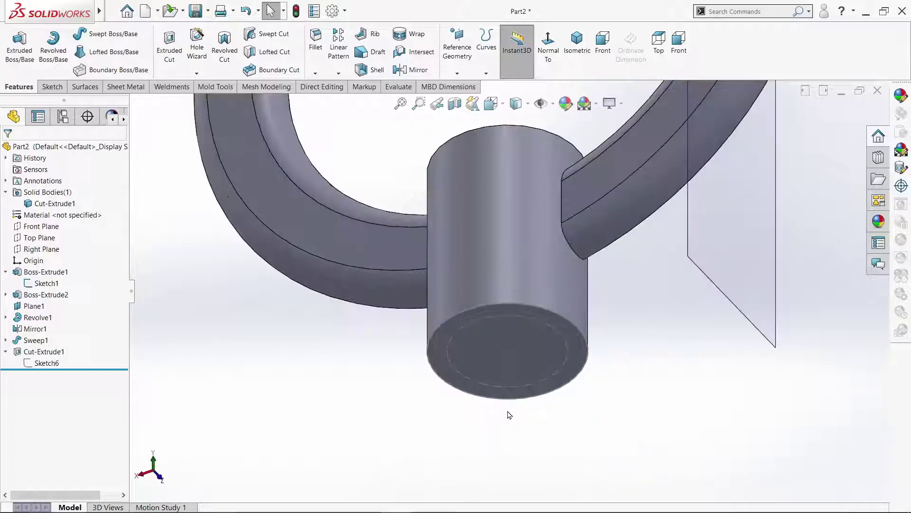
{"action": "left_click", "coordinate": [38, 230]}
{"action": "left_click", "coordinate": [44, 213]}
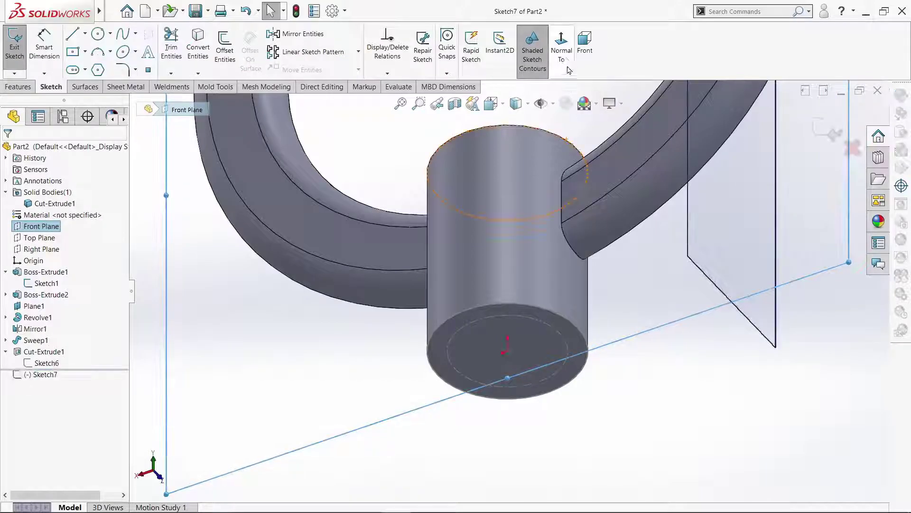
{"action": "scroll", "coordinate": [508, 369], "scroll_direction": "up", "scroll_amount": 2}
{"action": "scroll", "coordinate": [546, 375], "scroll_direction": "down", "scroll_amount": 4}
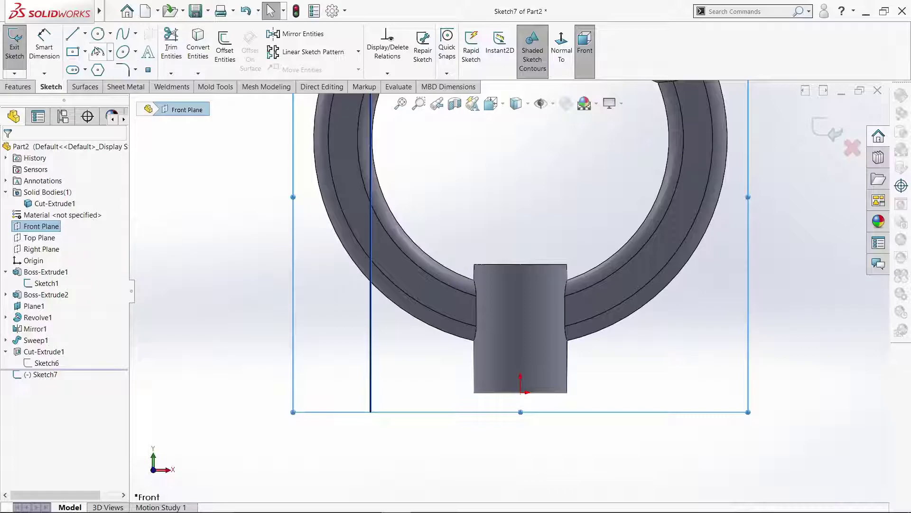
{"action": "left_click", "coordinate": [85, 51]}
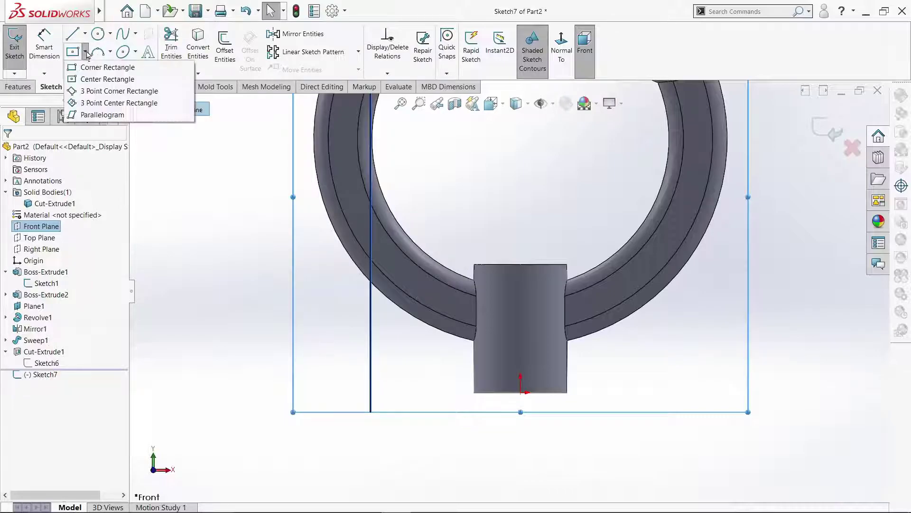
{"action": "left_click", "coordinate": [521, 357]}
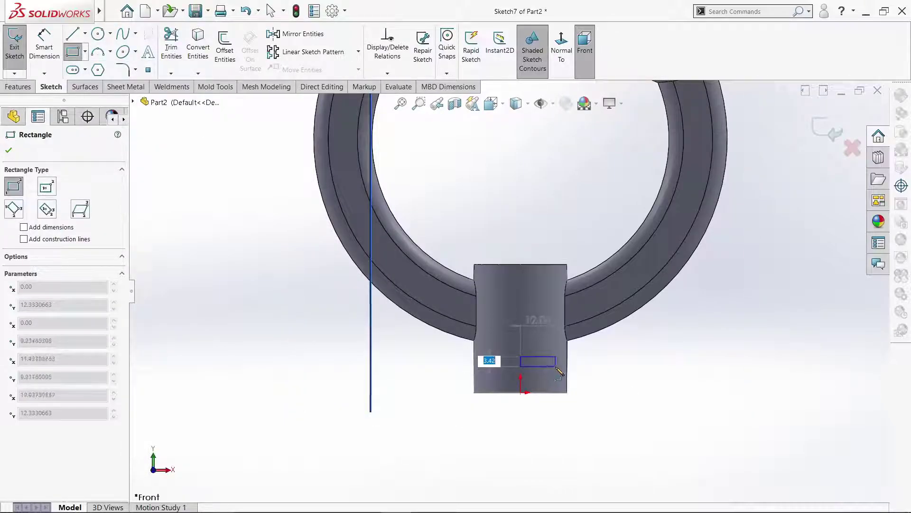
{"action": "left_click", "coordinate": [562, 365]}
{"action": "right_click", "coordinate": [564, 368]}
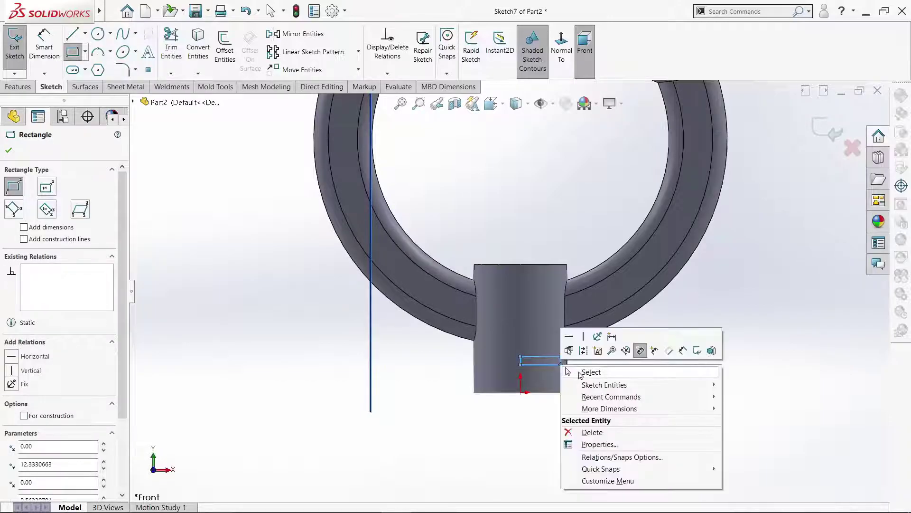
{"action": "left_click", "coordinate": [589, 375]}
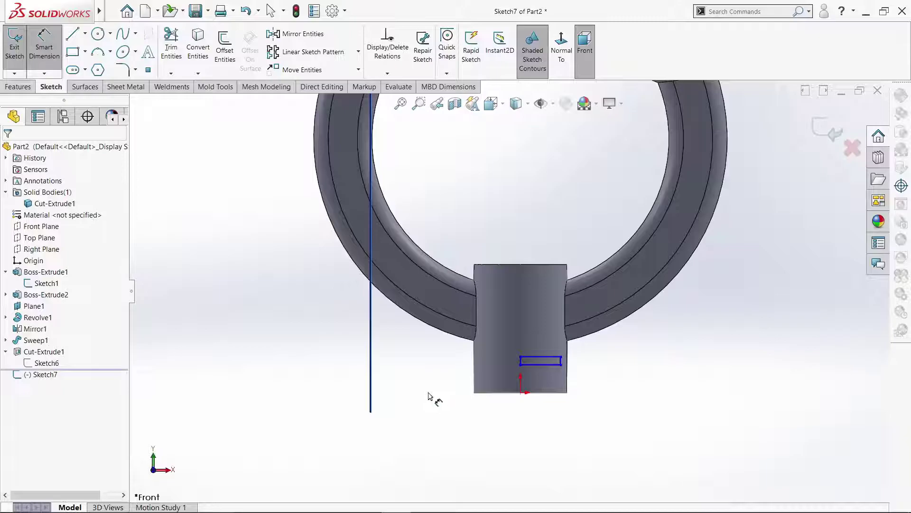
Dimension the rectangle's height to 2 mm and its offset 6 mm above the base bottom.
{"action": "scroll", "coordinate": [621, 411], "scroll_direction": "down", "scroll_amount": 5}
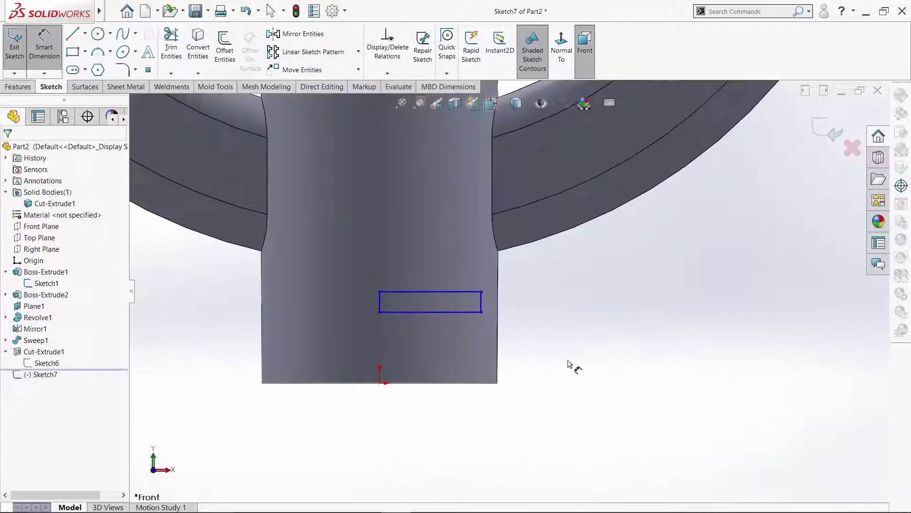
{"action": "left_click", "coordinate": [481, 305]}
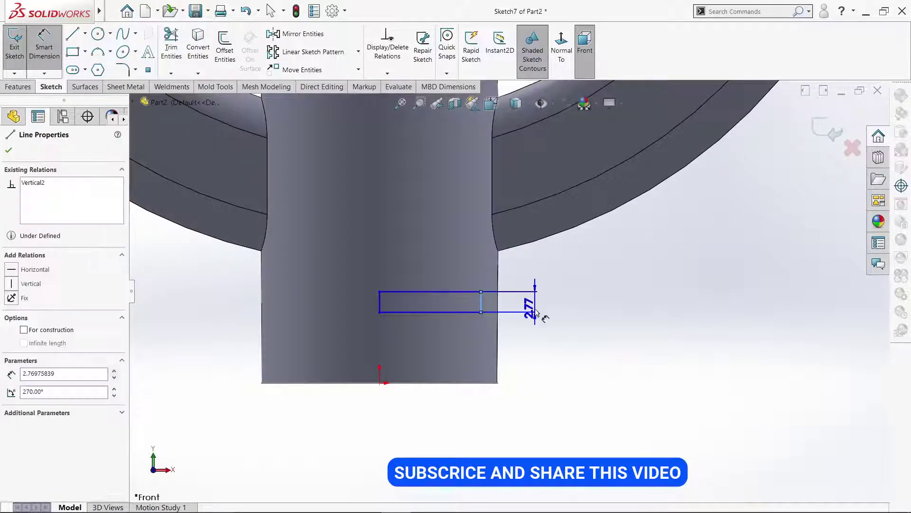
{"action": "left_click", "coordinate": [532, 306]}
{"action": "type", "text": "2"}
{"action": "key", "text": "Return"}
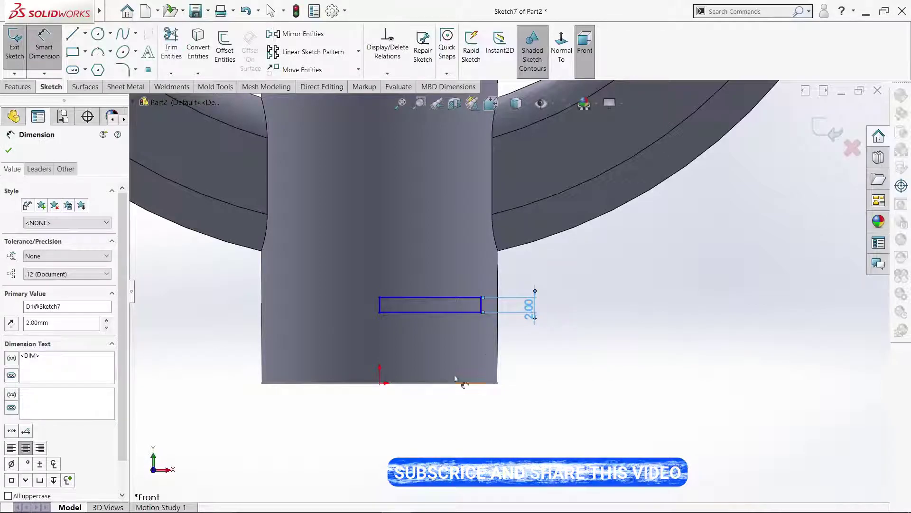
{"action": "left_click", "coordinate": [380, 382]}
{"action": "left_click", "coordinate": [395, 313]}
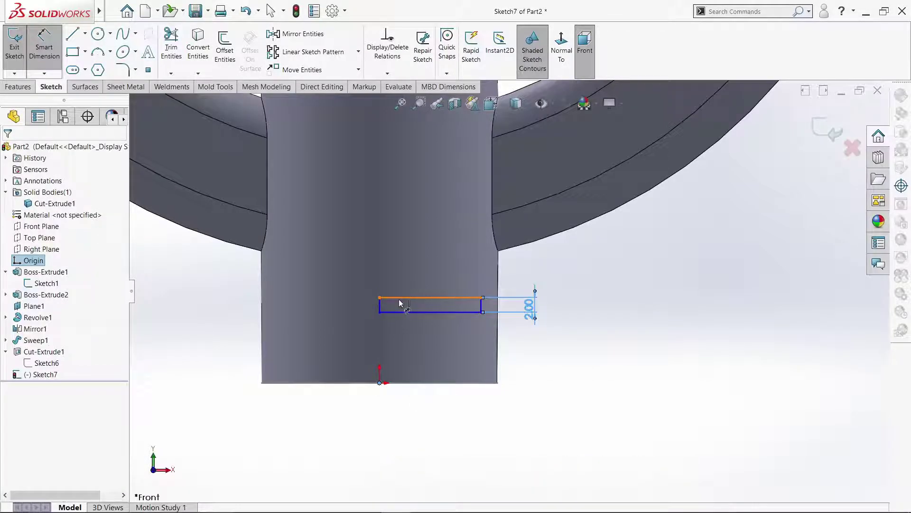
{"action": "left_click", "coordinate": [213, 337]}
{"action": "type", "text": "6.00mm"}
{"action": "key", "text": "Return"}
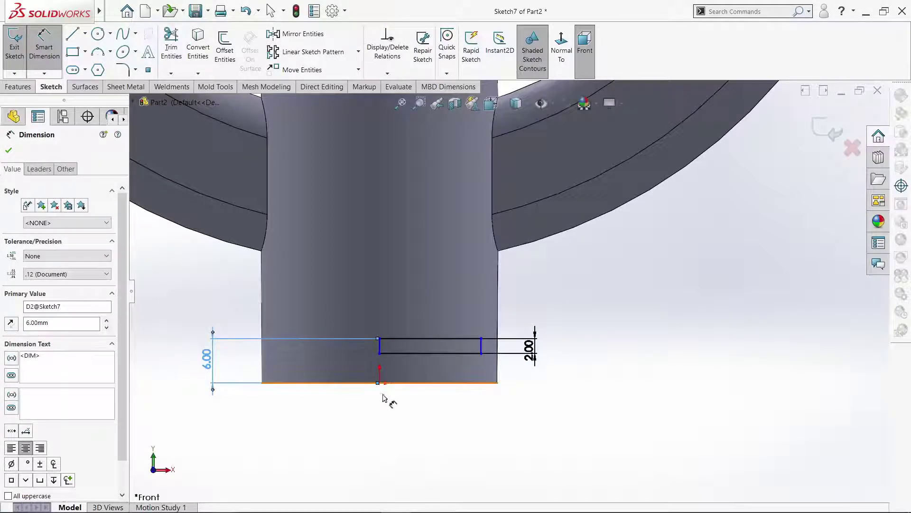
Dimension the rectangle's width to 14 mm.
{"action": "left_click", "coordinate": [381, 350]}
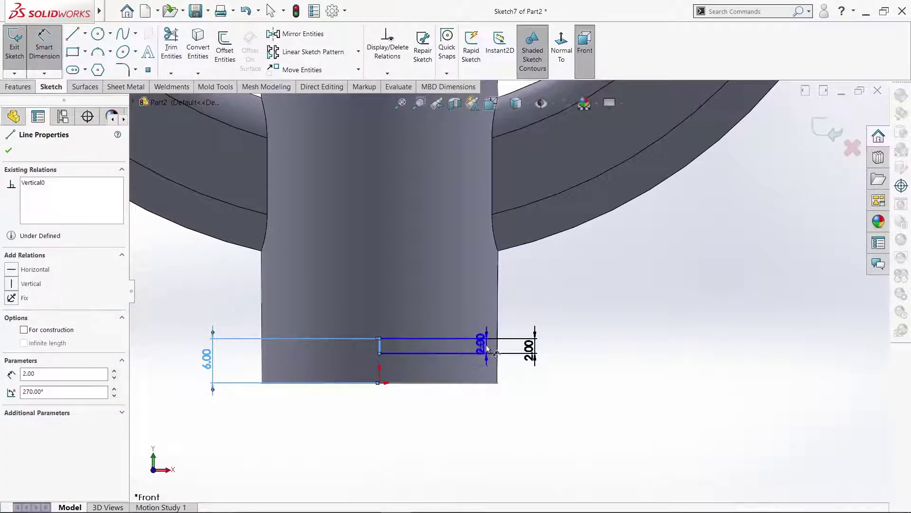
{"action": "left_click", "coordinate": [481, 346]}
{"action": "left_click", "coordinate": [440, 303]}
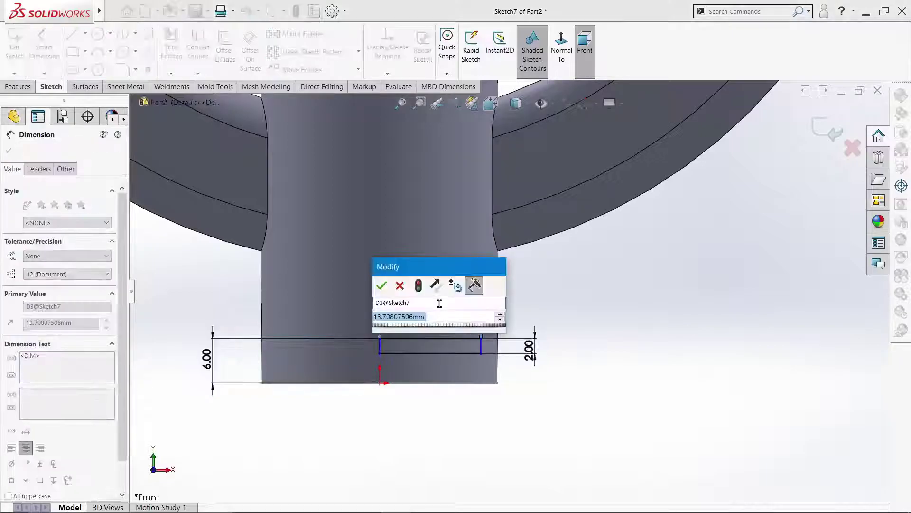
{"action": "type", "text": "14"}
{"action": "key", "text": "Return"}
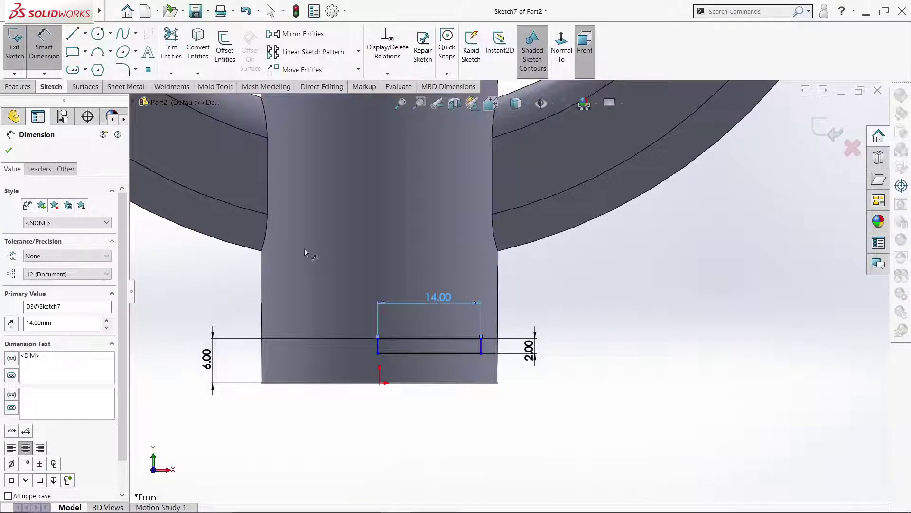
{"action": "right_click", "coordinate": [304, 252]}
{"action": "left_click", "coordinate": [342, 277]}
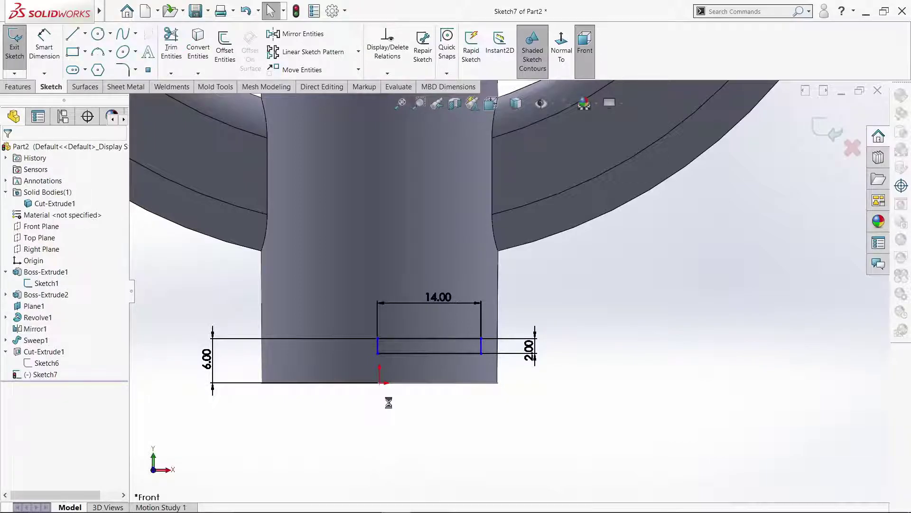
Add a Vertical relation between the rectangle's bottom-left corner and the origin.
{"action": "left_click", "coordinate": [380, 383]}
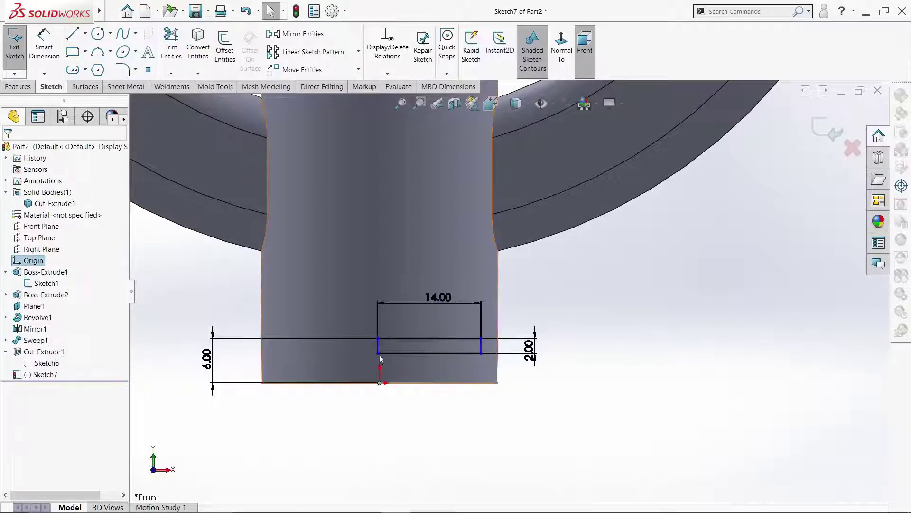
{"action": "left_click", "coordinate": [378, 347], "text": "ctrl"}
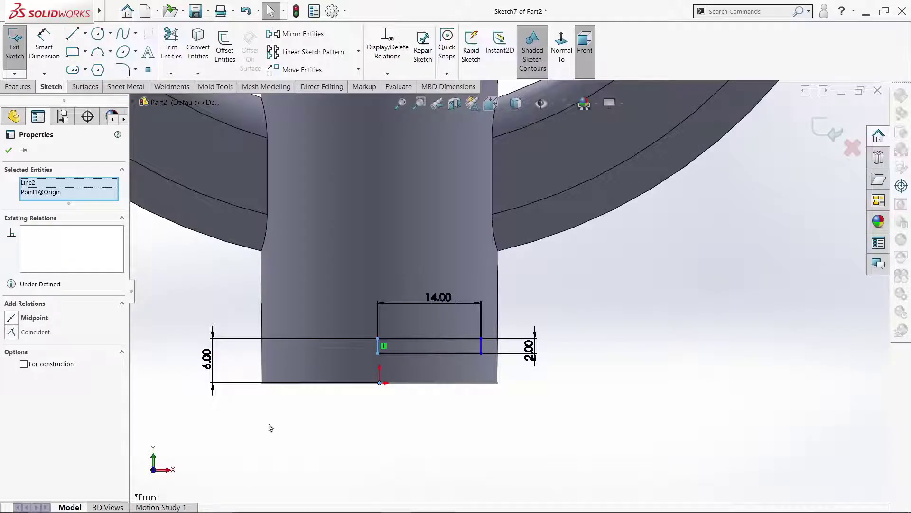
{"action": "left_click", "coordinate": [336, 440]}
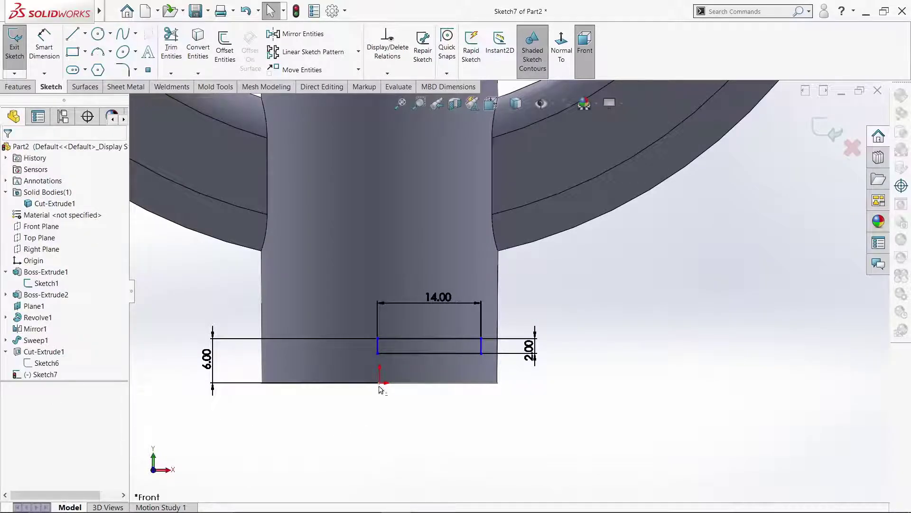
{"action": "left_click", "coordinate": [380, 383]}
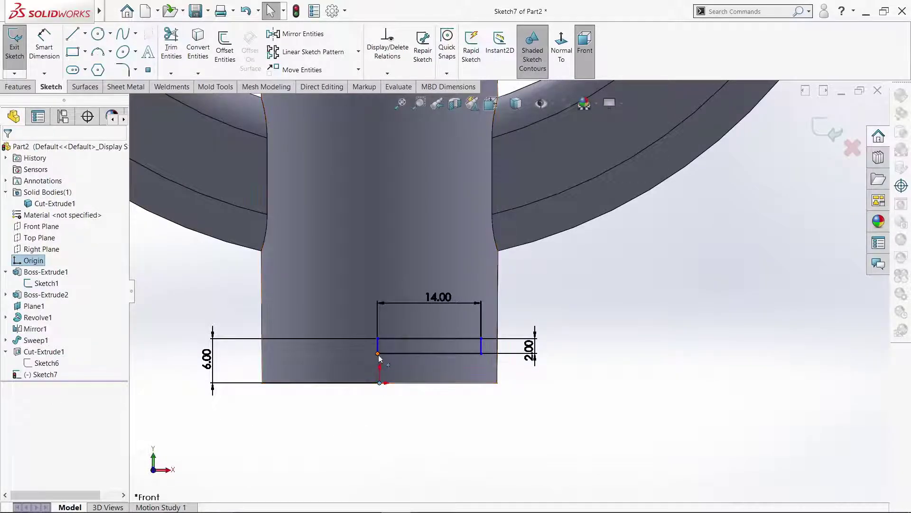
{"action": "left_click", "coordinate": [378, 354], "text": "ctrl"}
{"action": "left_click", "coordinate": [29, 332]}
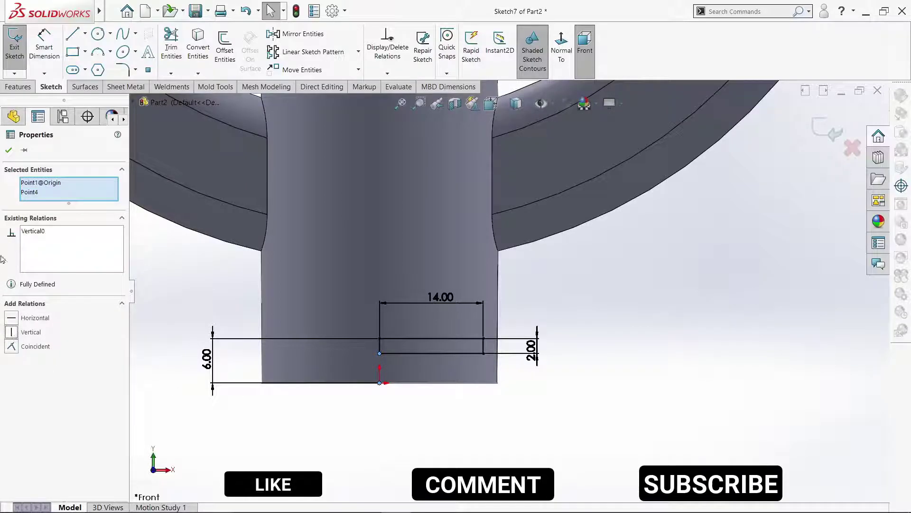
{"action": "left_click", "coordinate": [7, 150]}
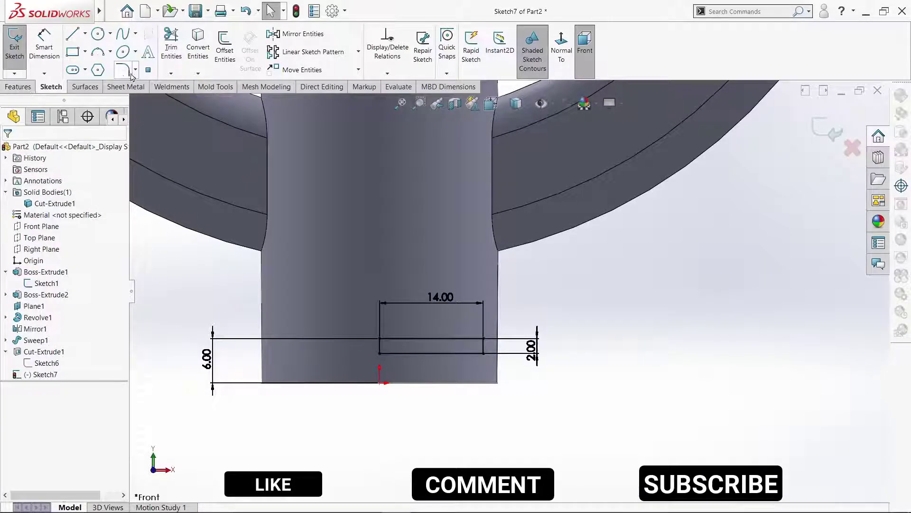
{"action": "left_click", "coordinate": [19, 87]}
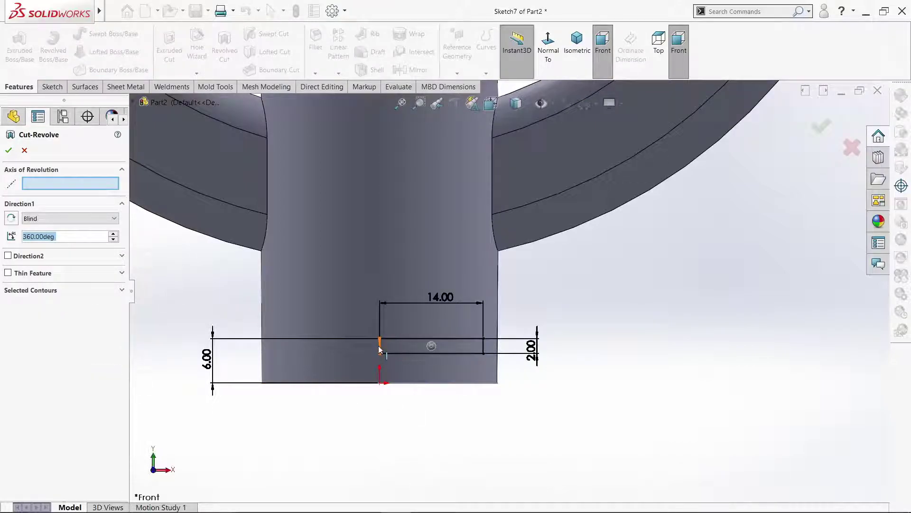
Revolve-cut the 14 × 2 mm rectangle 360° about its left edge to groove the base.
{"action": "left_click", "coordinate": [328, 352]}
{"action": "left_click", "coordinate": [9, 152]}
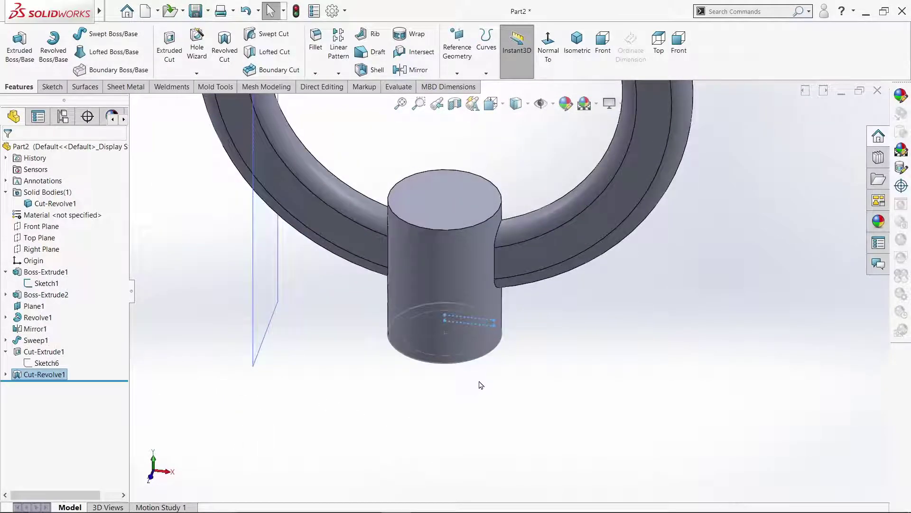
{"action": "middle_click_drag", "start_coordinate": [482, 383], "coordinate": [499, 473]}
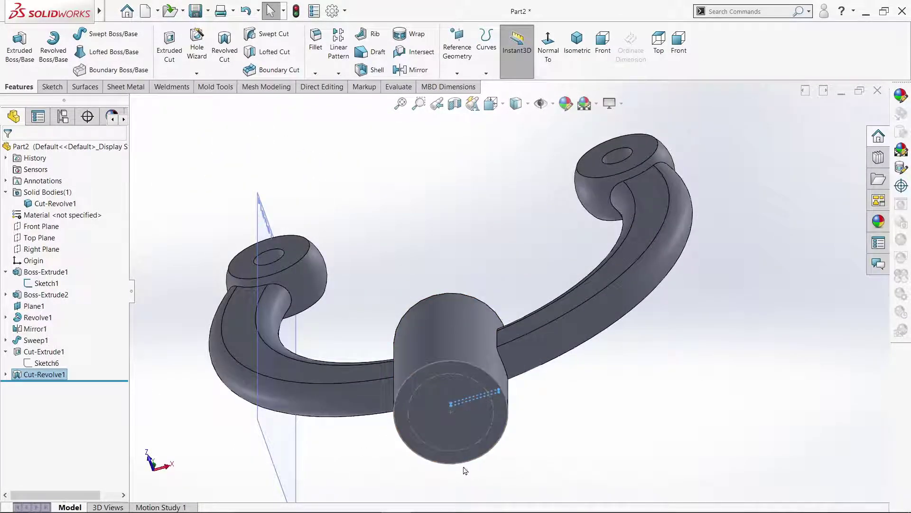
Sketch on the base's end face and convert its inner circular edge into a circle.
{"action": "left_click", "coordinate": [492, 401]}
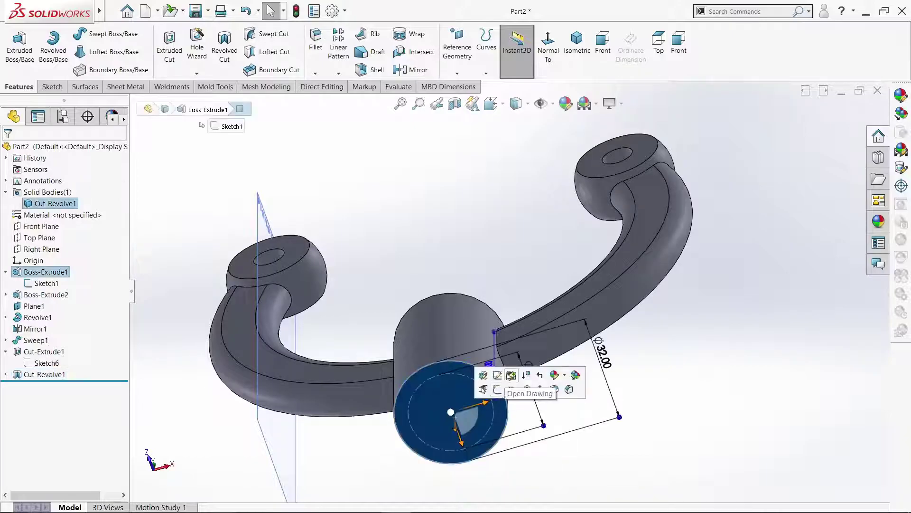
{"action": "left_click", "coordinate": [554, 375]}
{"action": "left_click", "coordinate": [554, 61]}
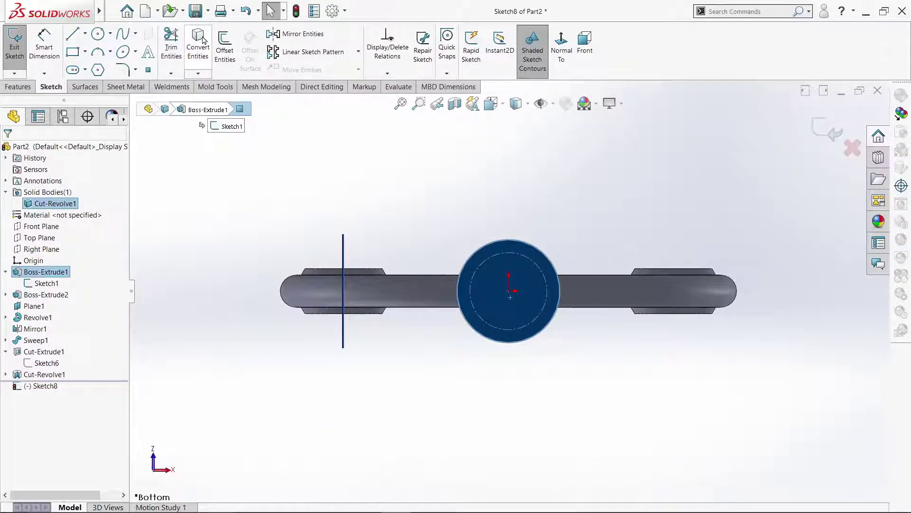
{"action": "left_click", "coordinate": [354, 248]}
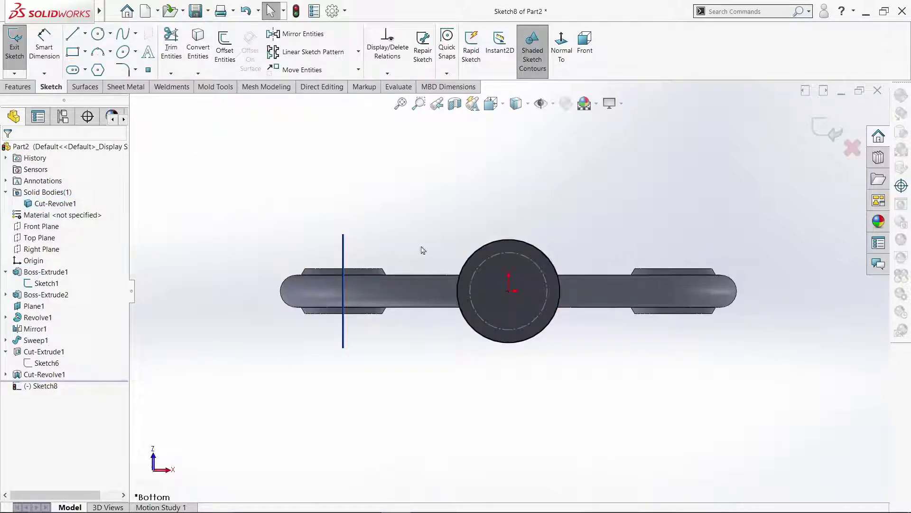
{"action": "left_click", "coordinate": [533, 261]}
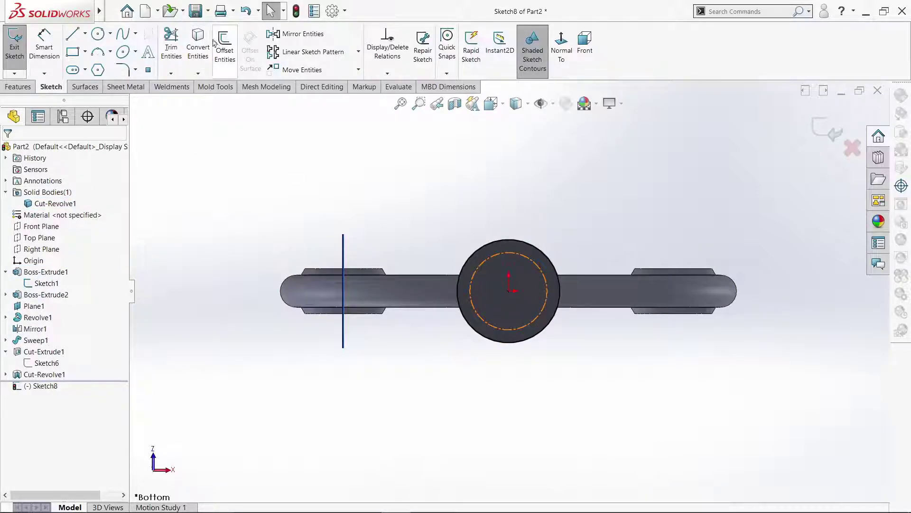
{"action": "left_click", "coordinate": [198, 47]}
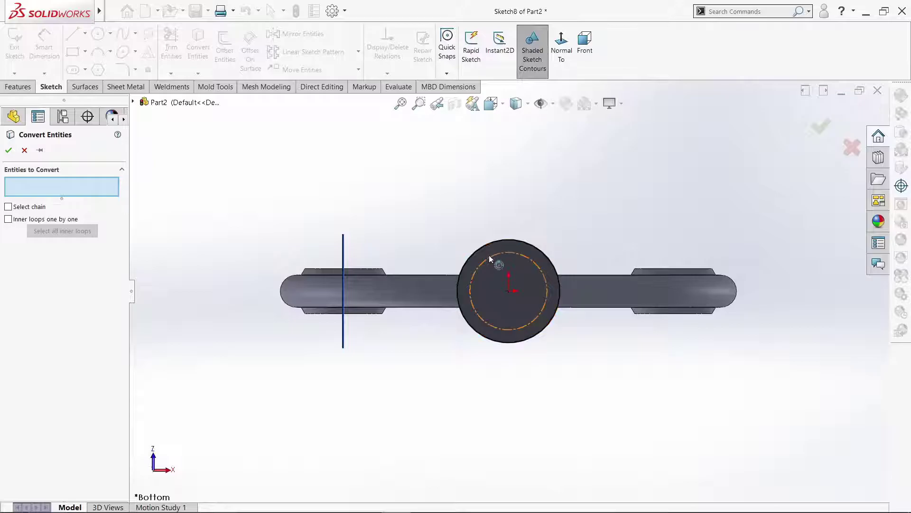
{"action": "left_click", "coordinate": [470, 276]}
{"action": "left_click", "coordinate": [8, 150]}
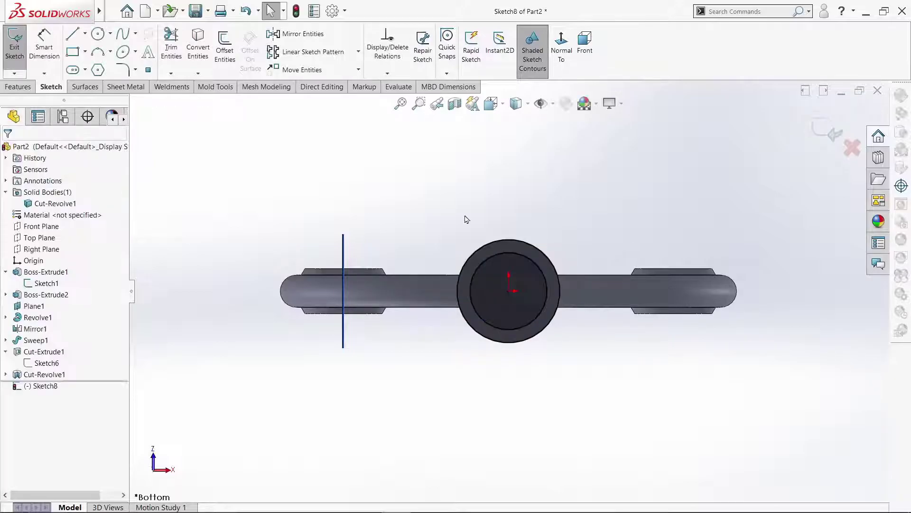
{"action": "left_click", "coordinate": [489, 247]}
{"action": "key", "text": "Escape"}
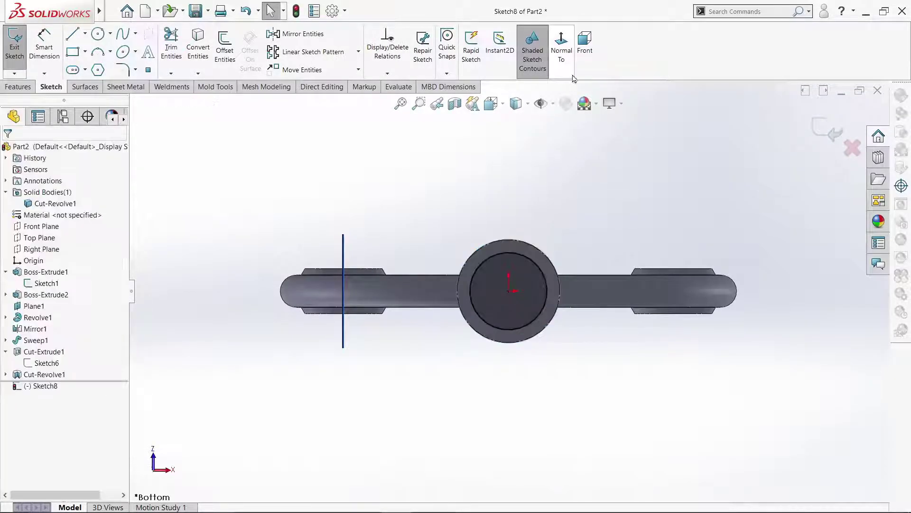
Extrude-cut the converted circle 68 mm deep into the base.
{"action": "left_click", "coordinate": [19, 86]}
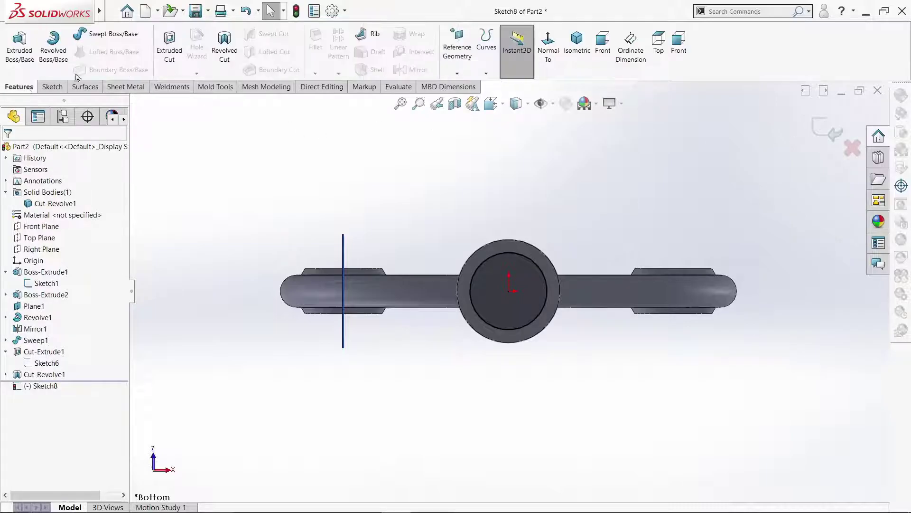
{"action": "left_click", "coordinate": [160, 52]}
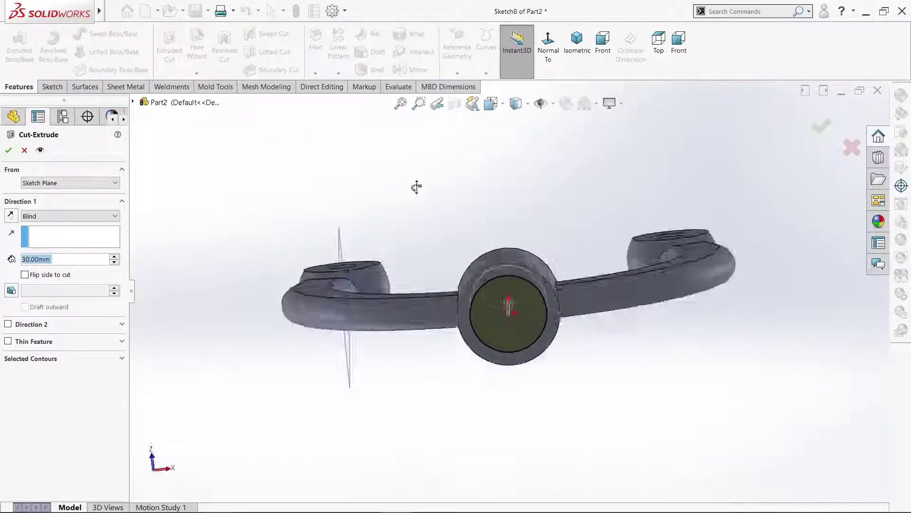
{"action": "type", "text": "68"}
{"action": "key", "text": "Return"}
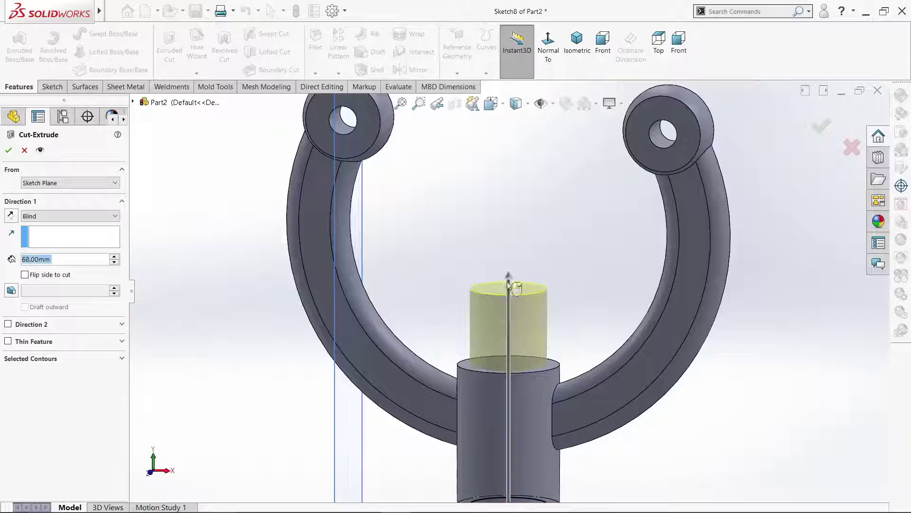
{"action": "left_click", "coordinate": [9, 150]}
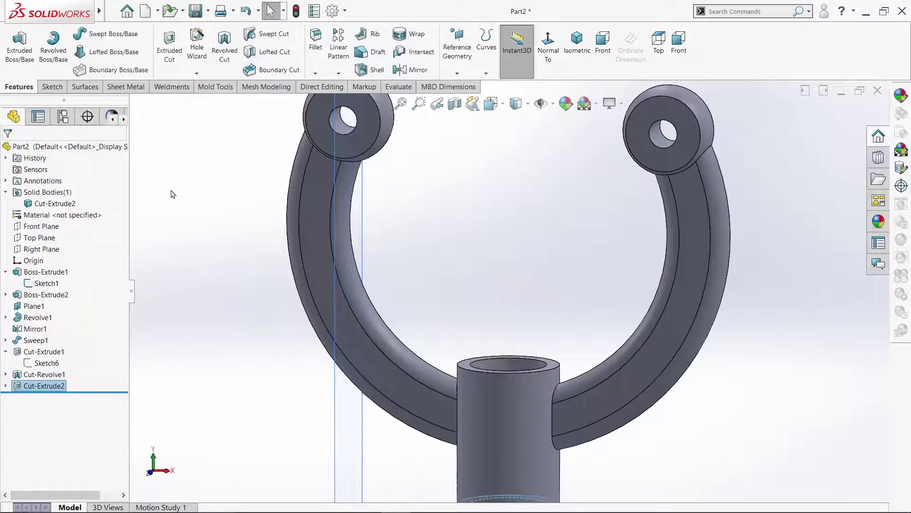
{"action": "key", "text": "f"}
{"action": "middle_click_drag", "start_coordinate": [259, 220], "coordinate": [246, 211]}
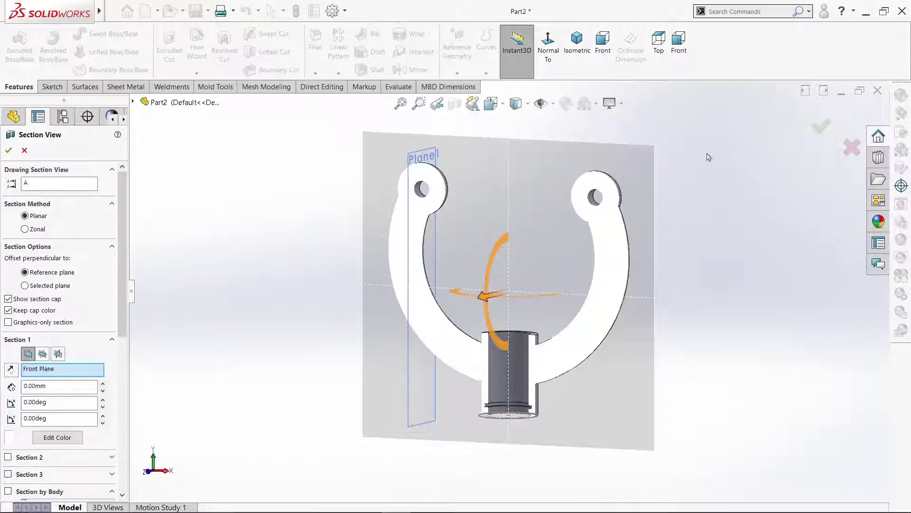
{"action": "key", "text": "ctrl+1"}
{"action": "scroll", "coordinate": [560, 399], "scroll_direction": "down", "scroll_amount": 3}
{"action": "scroll", "coordinate": [366, 417], "scroll_direction": "down", "scroll_amount": 2}
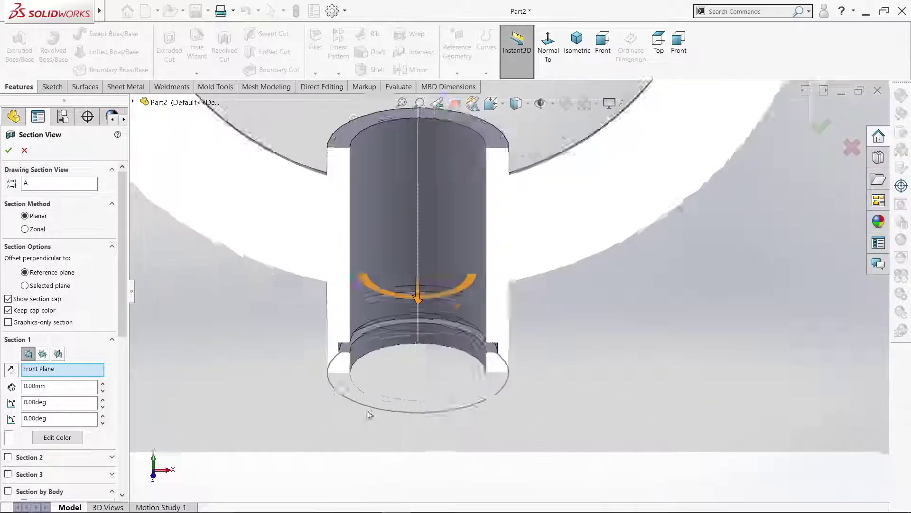
{"action": "scroll", "coordinate": [376, 406], "scroll_direction": "down", "scroll_amount": 2}
{"action": "mouse_move", "coordinate": [376, 406]}
{"action": "middle_mouse_down"}
{"action": "mouse_move", "coordinate": [368, 328]}
{"action": "mouse_move", "coordinate": [369, 340]}
{"action": "mouse_move", "coordinate": [407, 134]}
{"action": "mouse_move", "coordinate": [395, 282]}
{"action": "middle_mouse_up"}
{"action": "scroll", "coordinate": [402, 343], "scroll_direction": "up", "scroll_amount": 3}
{"action": "scroll", "coordinate": [402, 342], "scroll_direction": "up", "scroll_amount": 2}
{"action": "key", "text": "ctrl+7"}
{"action": "left_click", "coordinate": [851, 150]}
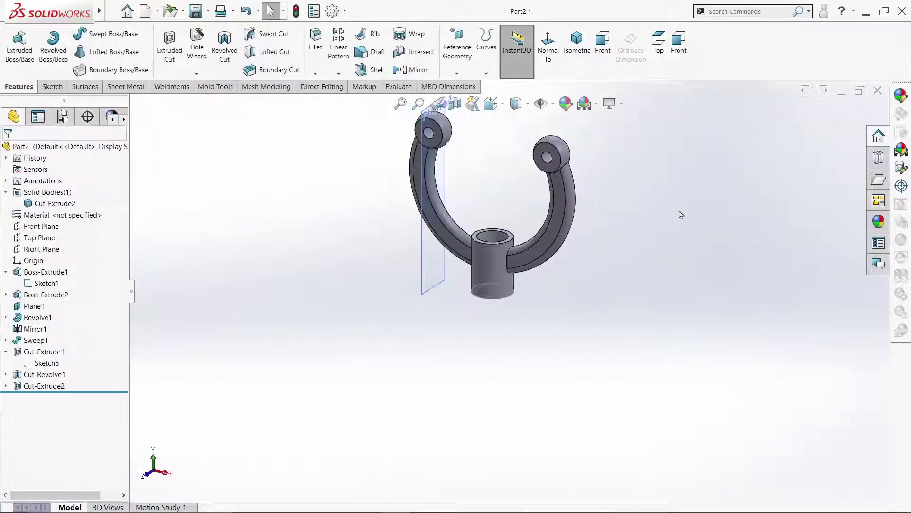
Hide Plane1 and Sketch1, then collapse Boss-Extrude1 and Cut-Extrude1 in the tree.
{"action": "right_click", "coordinate": [34, 306]}
{"action": "left_click", "coordinate": [58, 266]}
{"action": "scroll", "coordinate": [428, 366], "scroll_direction": "up", "scroll_amount": 2}
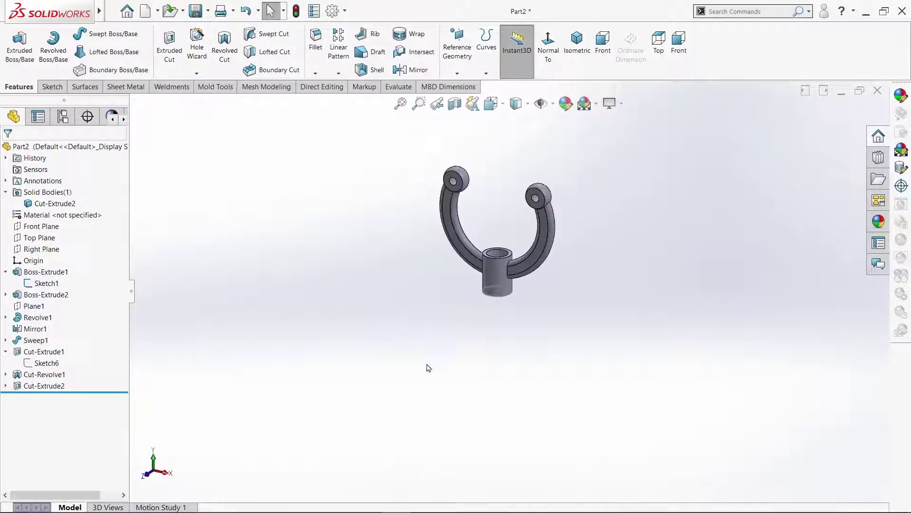
{"action": "scroll", "coordinate": [470, 356], "scroll_direction": "down", "scroll_amount": 2}
{"action": "scroll", "coordinate": [602, 312], "scroll_direction": "up", "scroll_amount": 2}
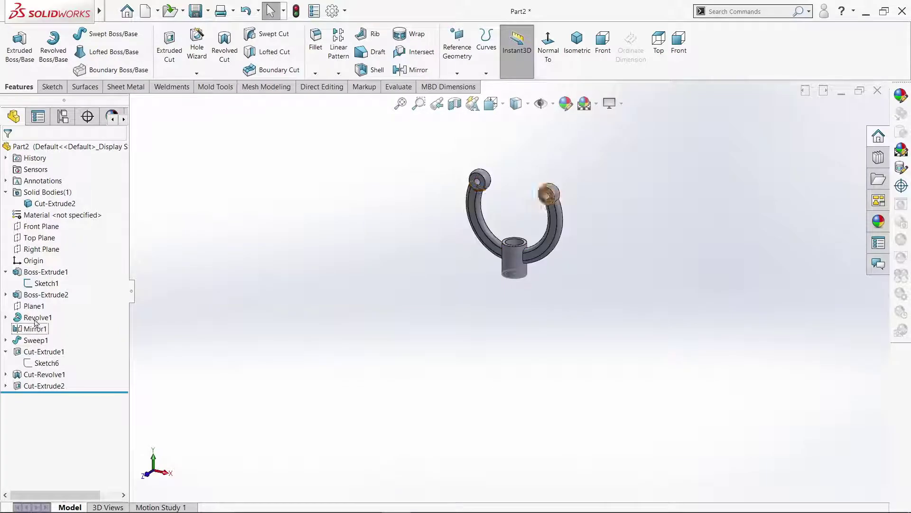
{"action": "right_click", "coordinate": [45, 286]}
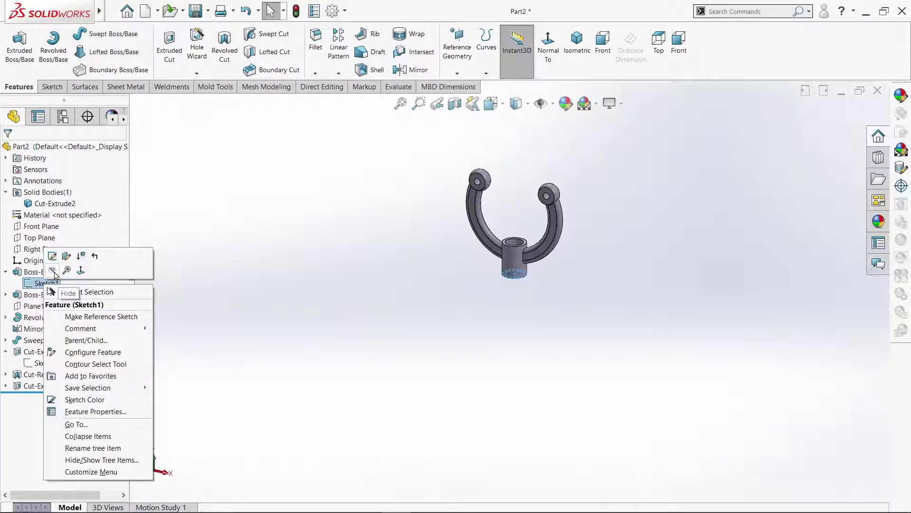
{"action": "left_click", "coordinate": [52, 270]}
{"action": "left_click", "coordinate": [5, 272]}
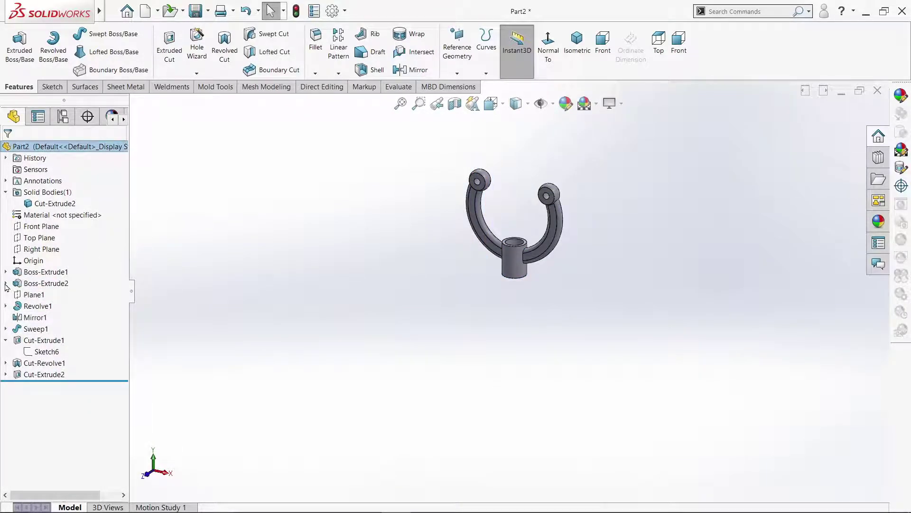
{"action": "left_click", "coordinate": [5, 340]}
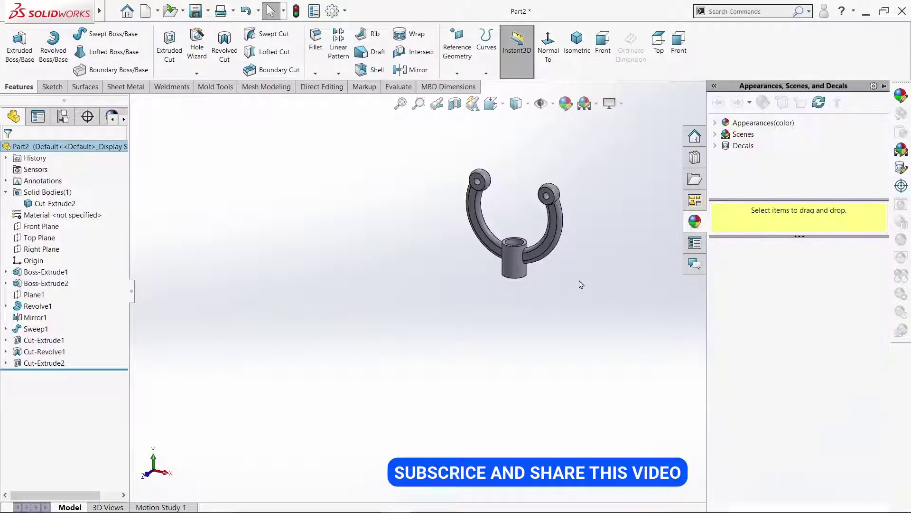
Apply a teal colour appearance to Part2 and show it in isometric view.
{"action": "left_click", "coordinate": [720, 123]}
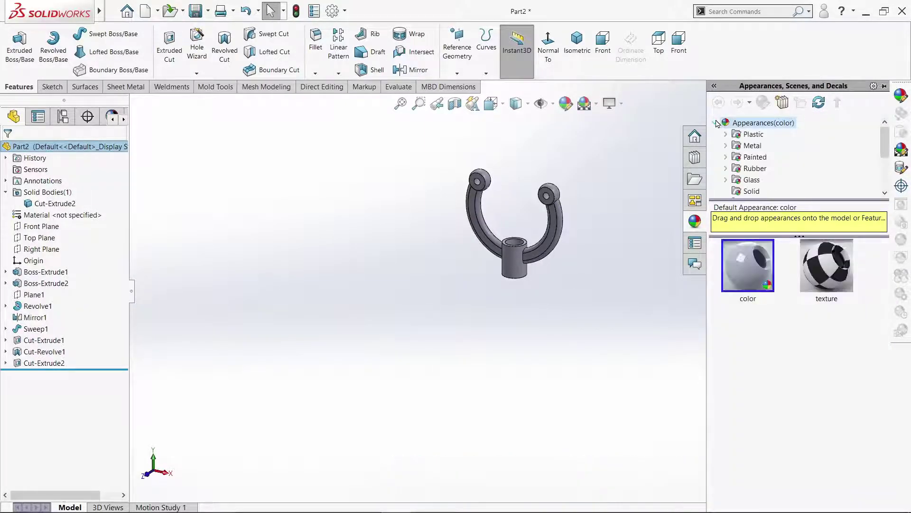
{"action": "left_click", "coordinate": [753, 157]}
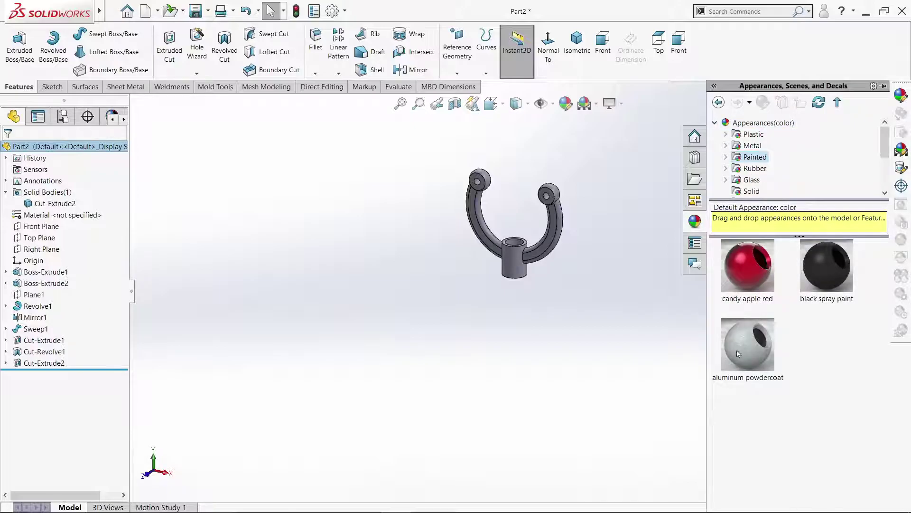
{"action": "left_click", "coordinate": [612, 167]}
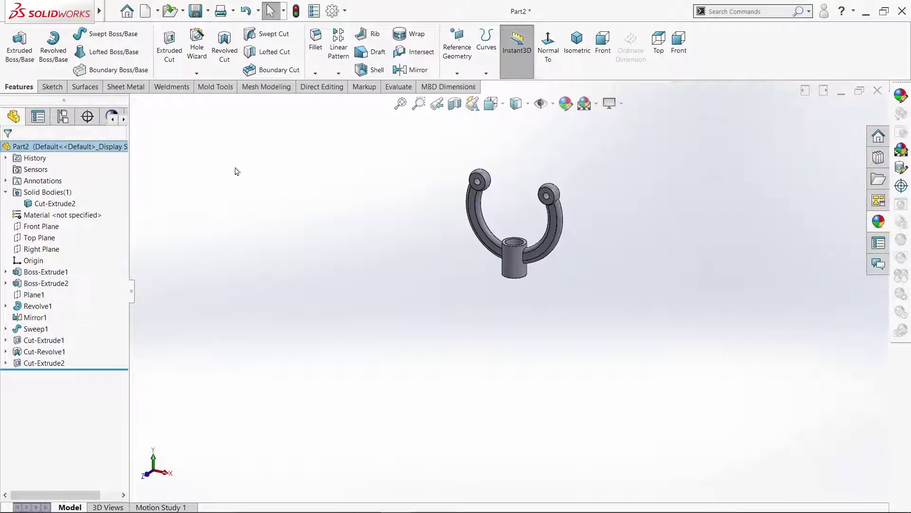
{"action": "right_click", "coordinate": [36, 148]}
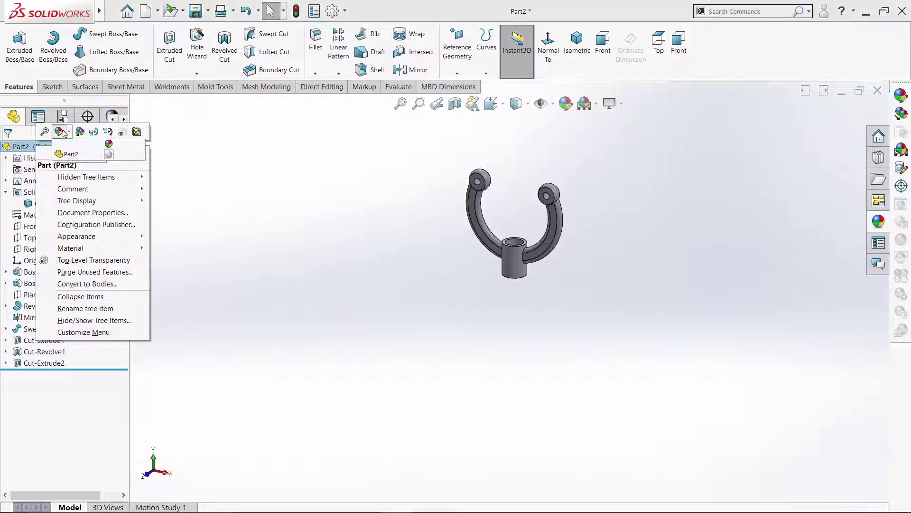
{"action": "left_click", "coordinate": [66, 153]}
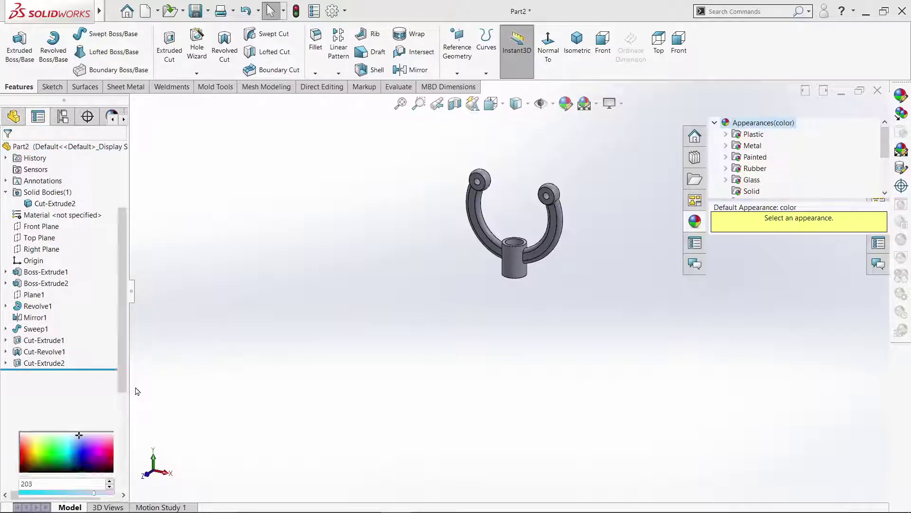
{"action": "left_click", "coordinate": [71, 437]}
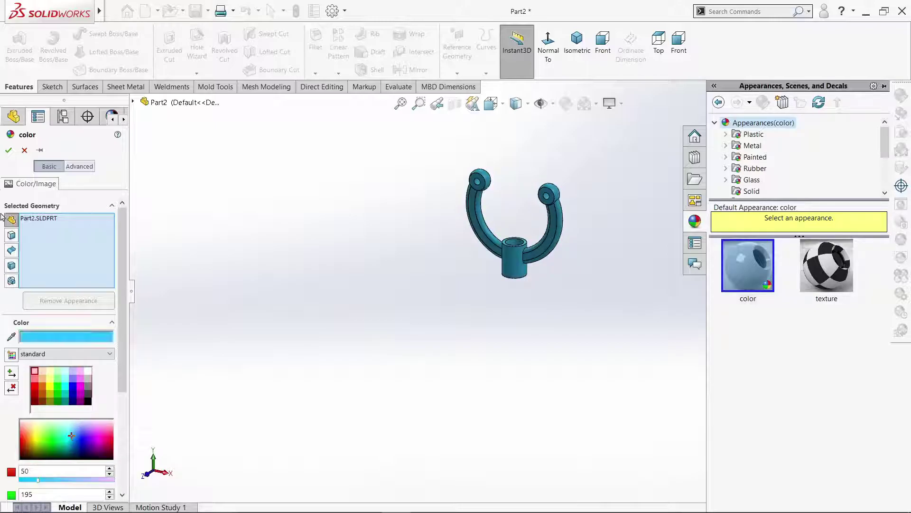
{"action": "left_click", "coordinate": [9, 150]}
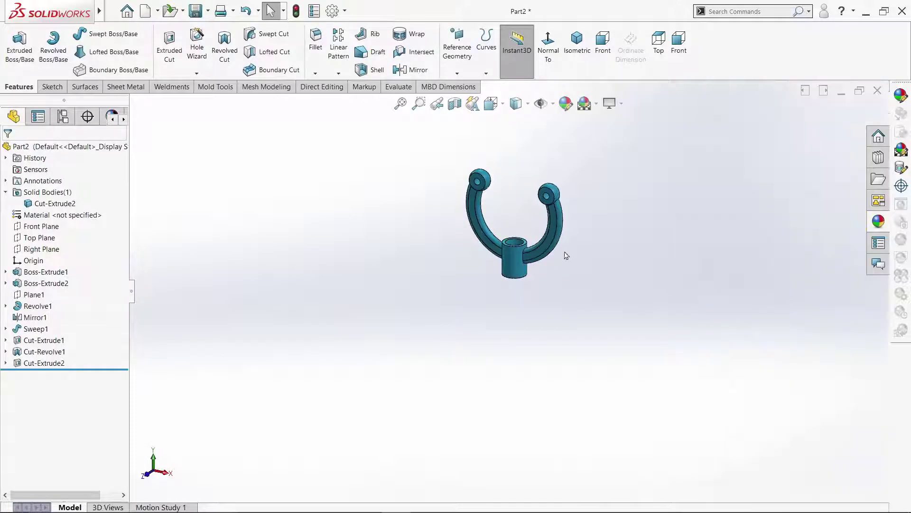
{"action": "left_click", "coordinate": [576, 44]}
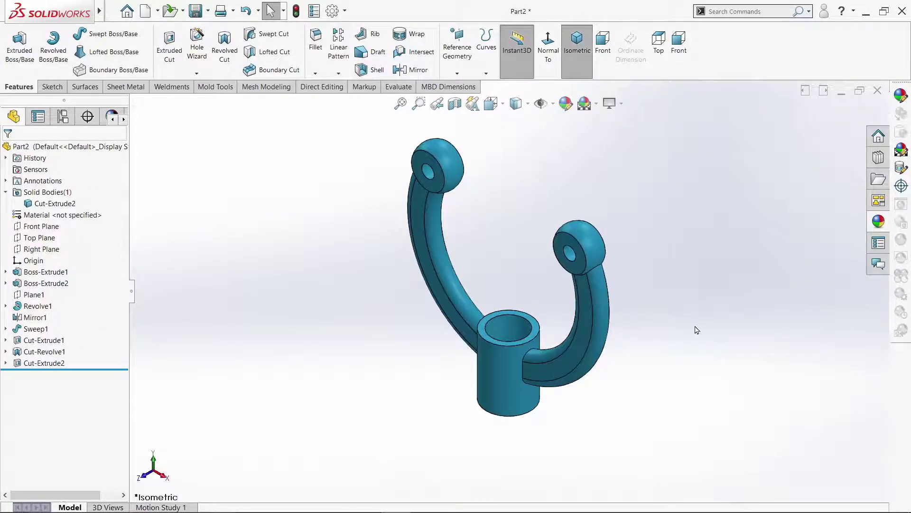
{"action": "mouse_move", "coordinate": [699, 330]}
{"action": "middle_mouse_down"}
{"action": "mouse_move", "coordinate": [187, 310]}
{"action": "mouse_move", "coordinate": [71, 282]}
{"action": "mouse_move", "coordinate": [84, 299]}
{"action": "mouse_move", "coordinate": [94, 288]}
{"action": "mouse_move", "coordinate": [101, 310]}
{"action": "middle_mouse_up"}
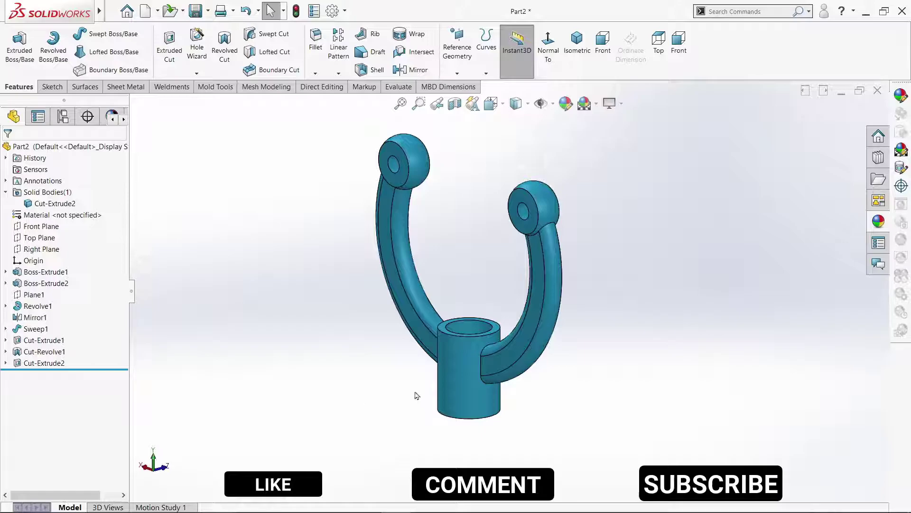